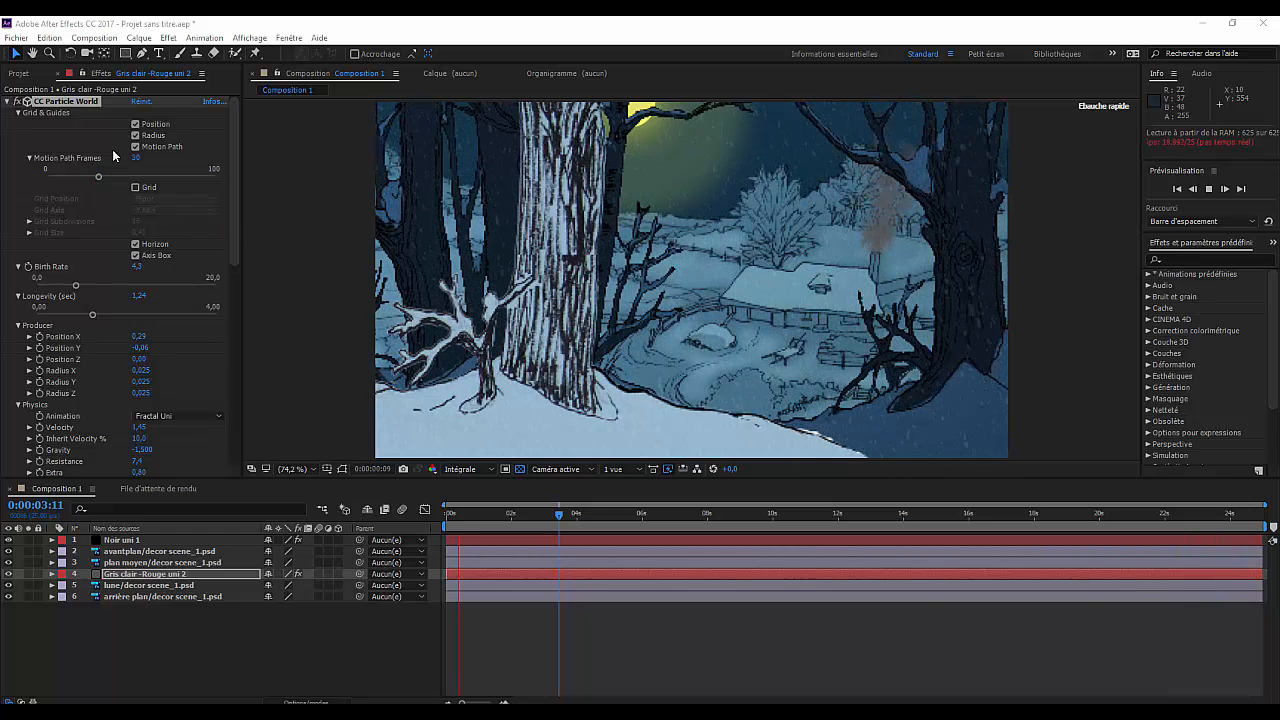
Set the CC Particle World Birth Rate on the layer Gris clair -Rouge uni 2 to 2,2
left_click_drag(75, 288, 58, 290)
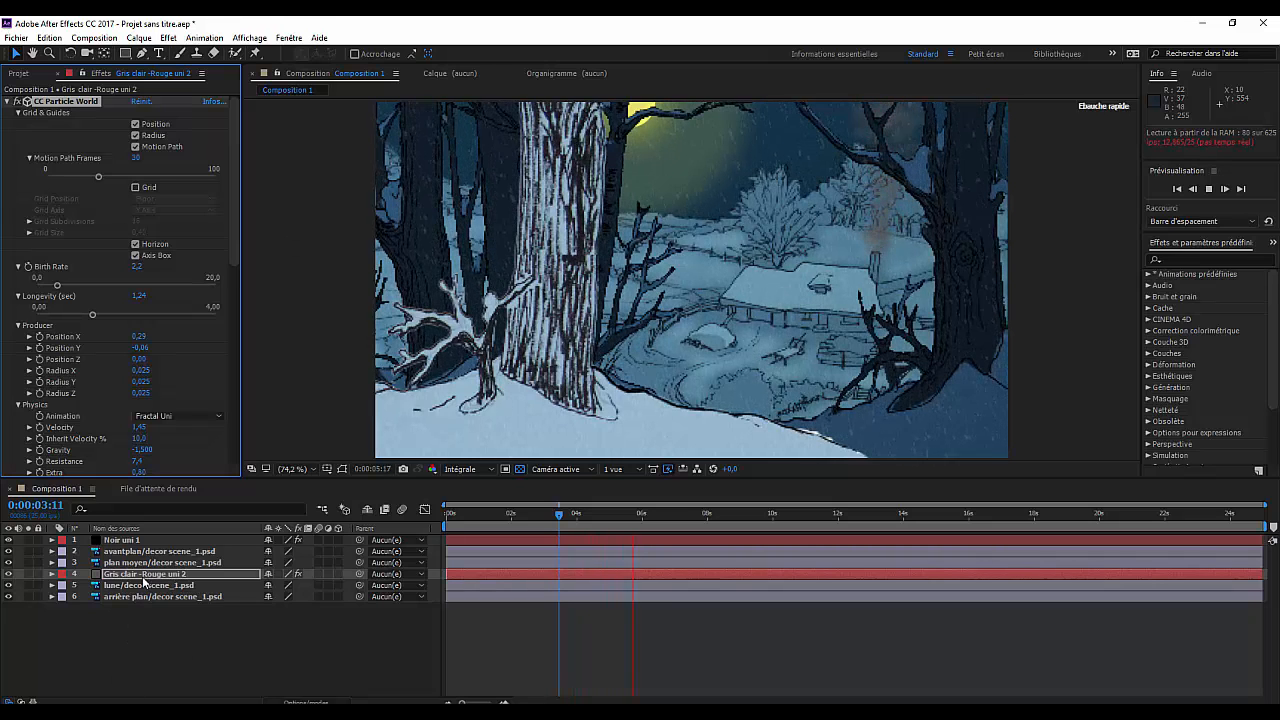
Create a new 1280 x 720 px solid layer with the default name and colour
left_click(139, 38)
mouse_move(42, 52)
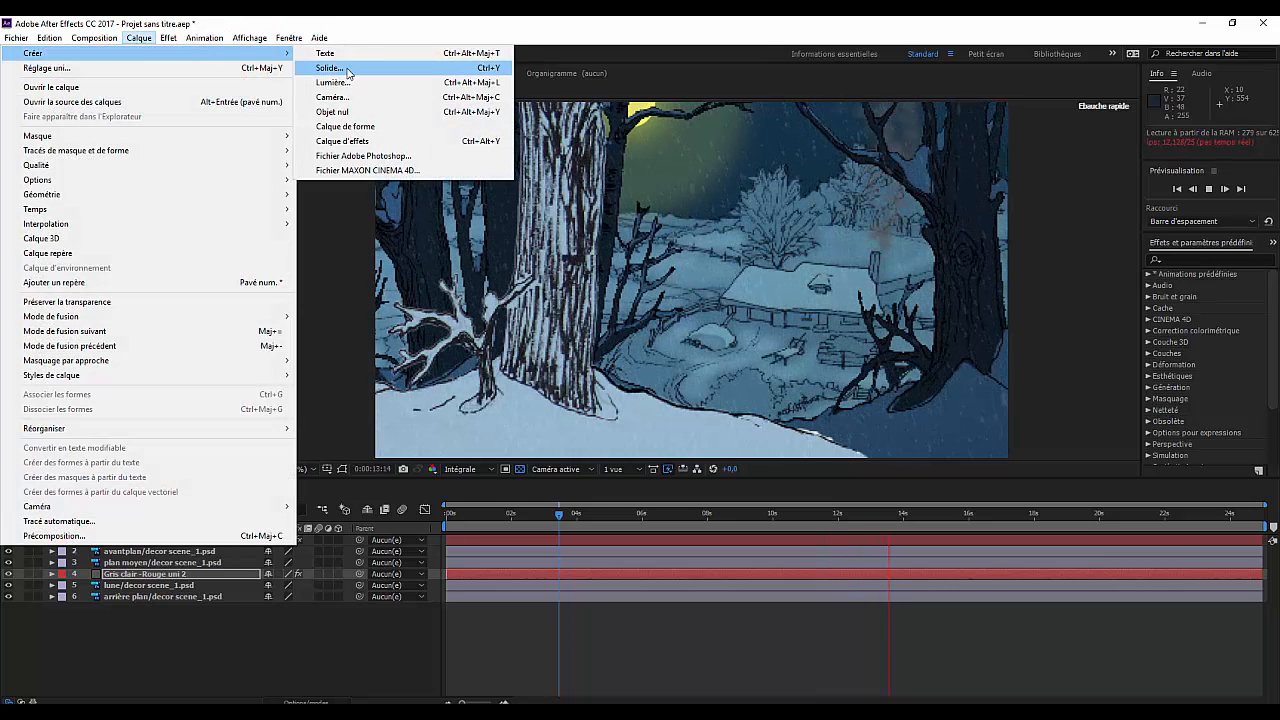
left_click(347, 70)
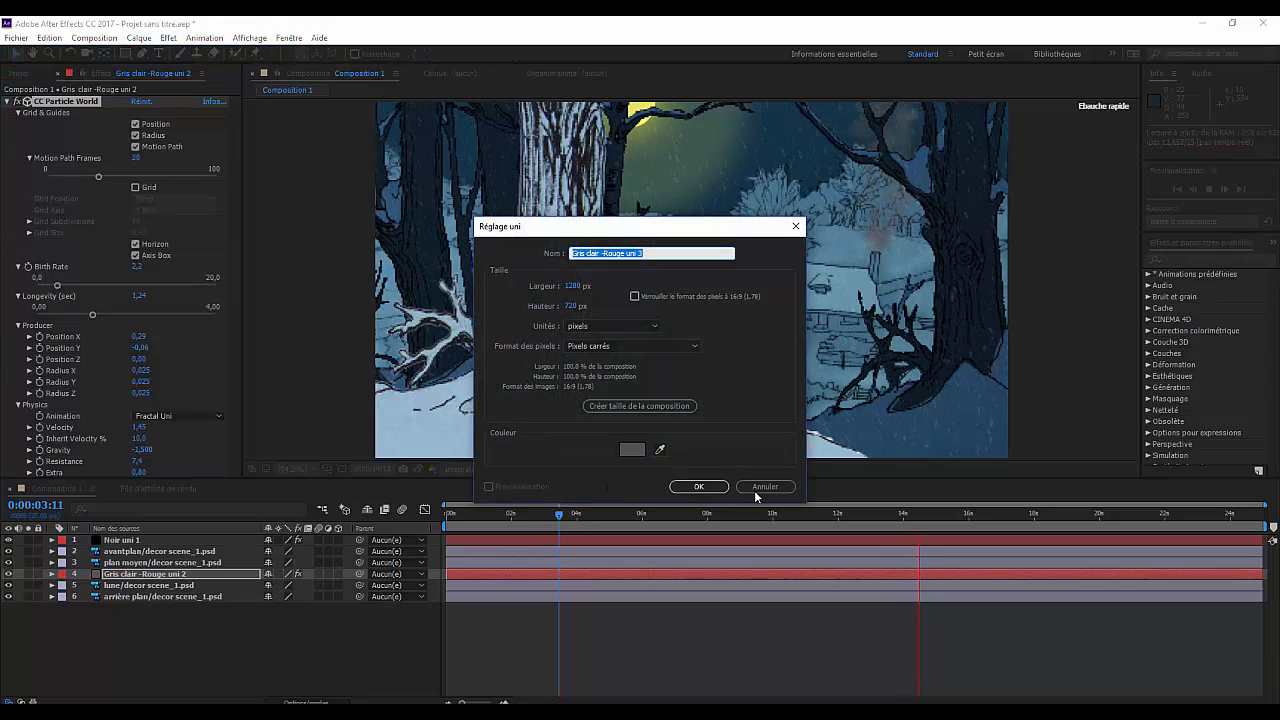
left_click(699, 486)
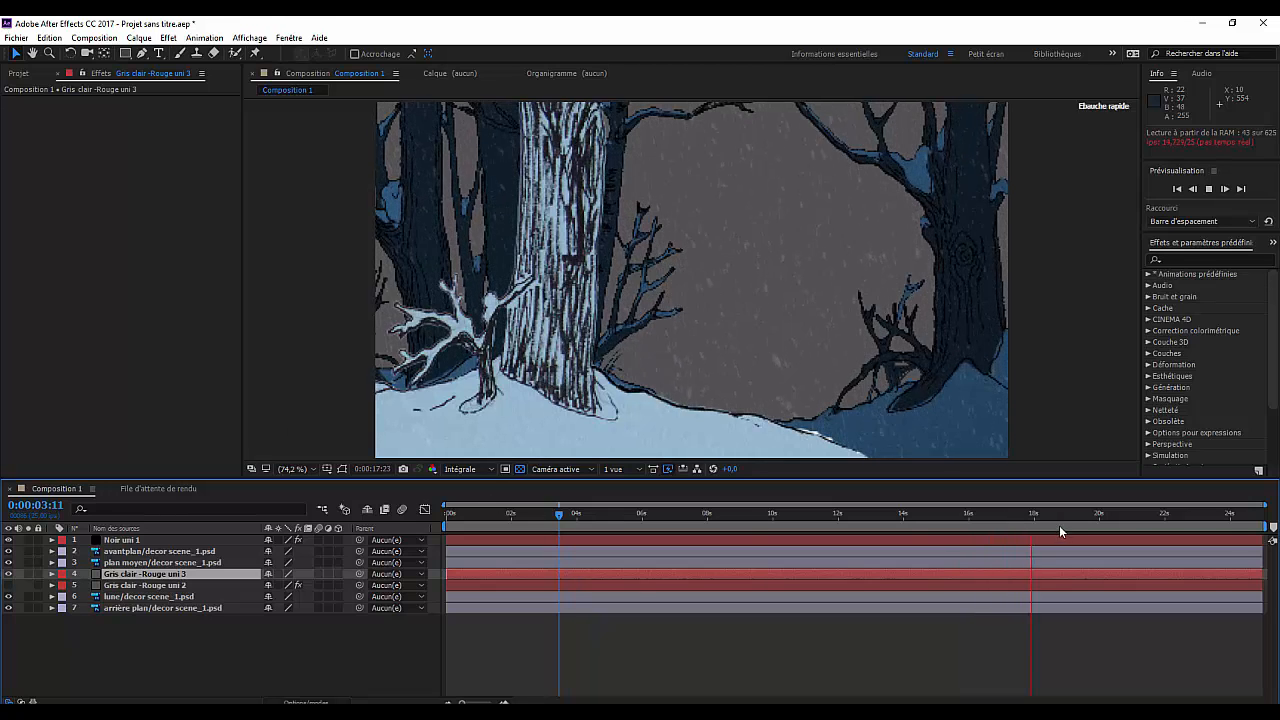
Stop the preview, return to the start of the composition and move the new solid above all other layers
key("space")
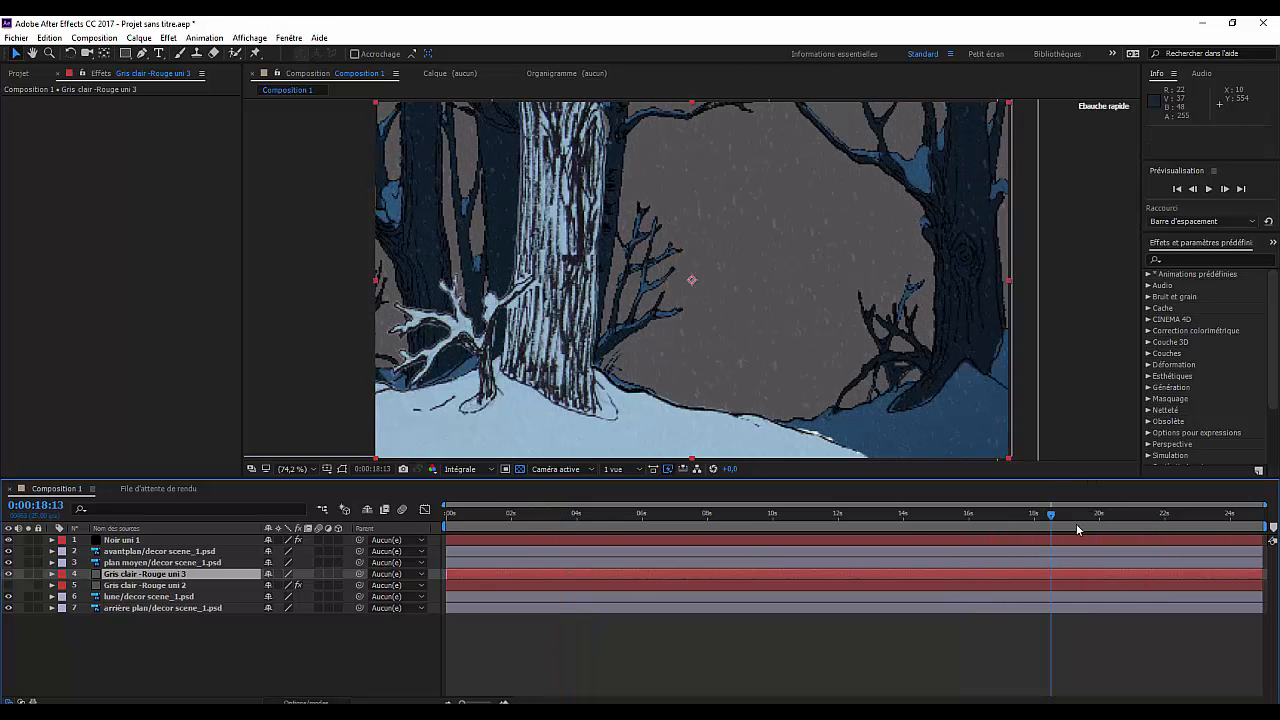
left_click_drag(1040, 521, 444, 516)
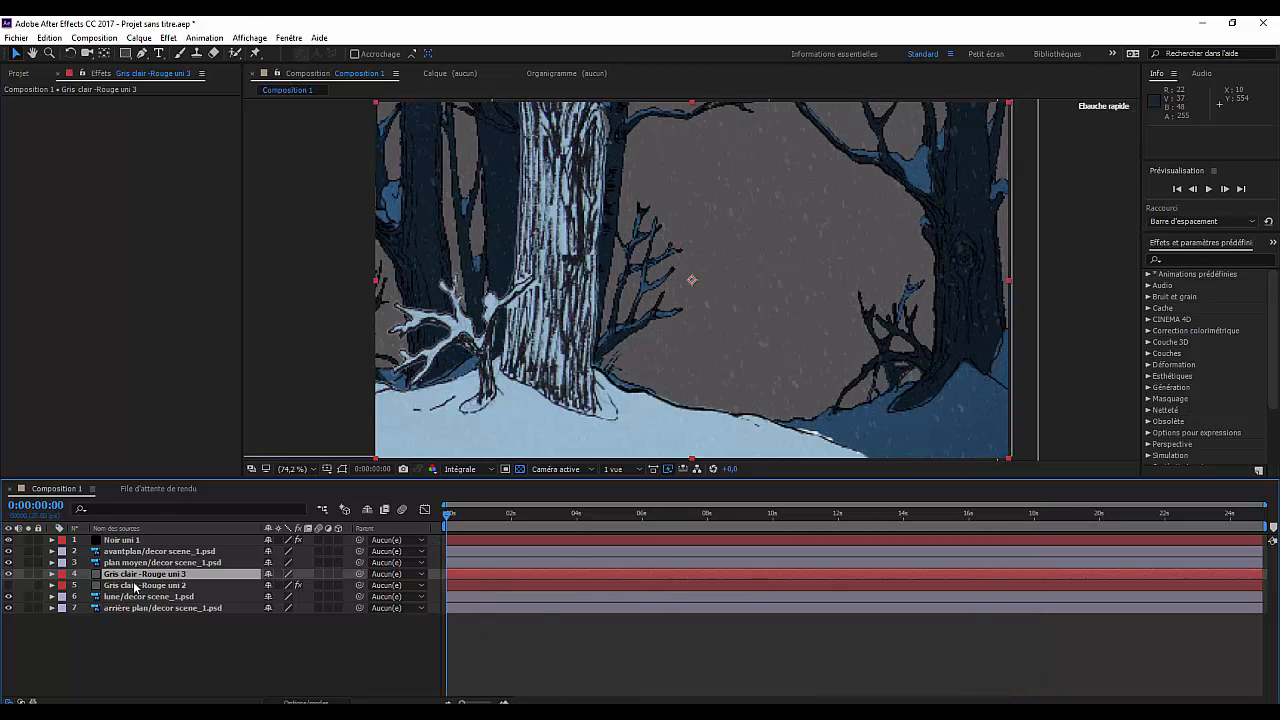
left_click_drag(136, 576, 128, 532)
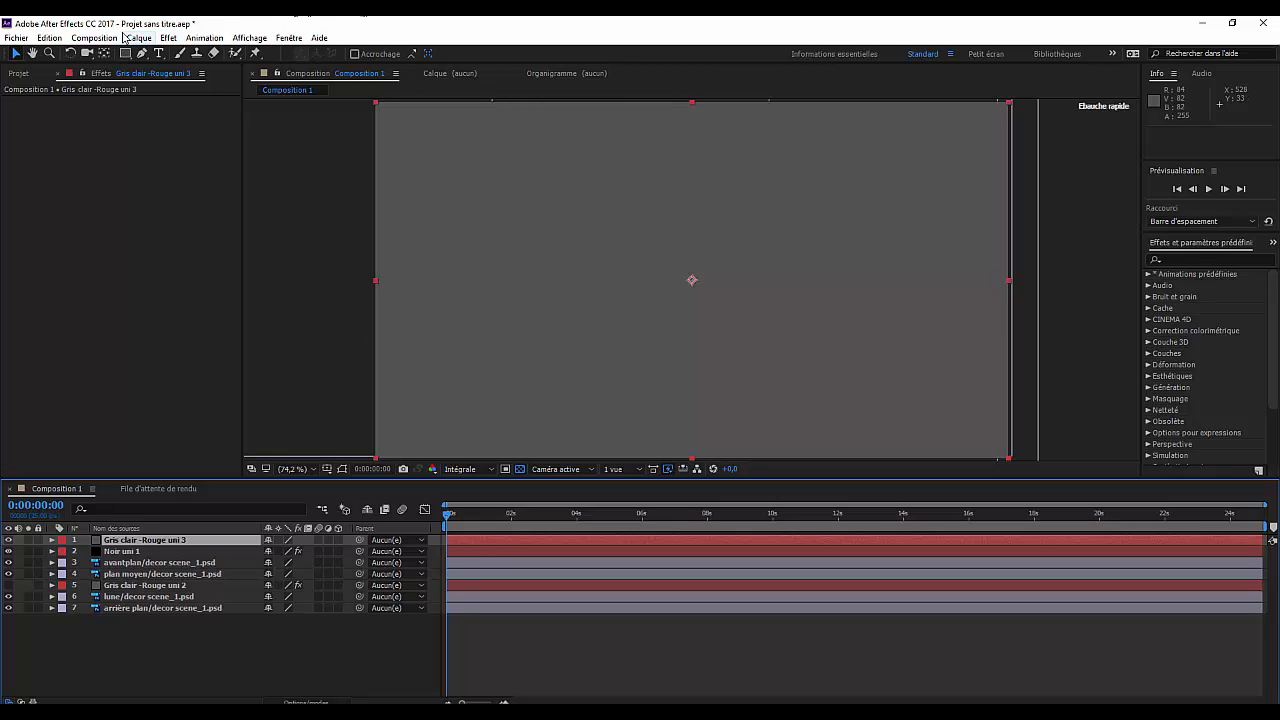
Apply the CC Particle World simulation effect to the new solid and preview the default particles for about two seconds
left_click(168, 38)
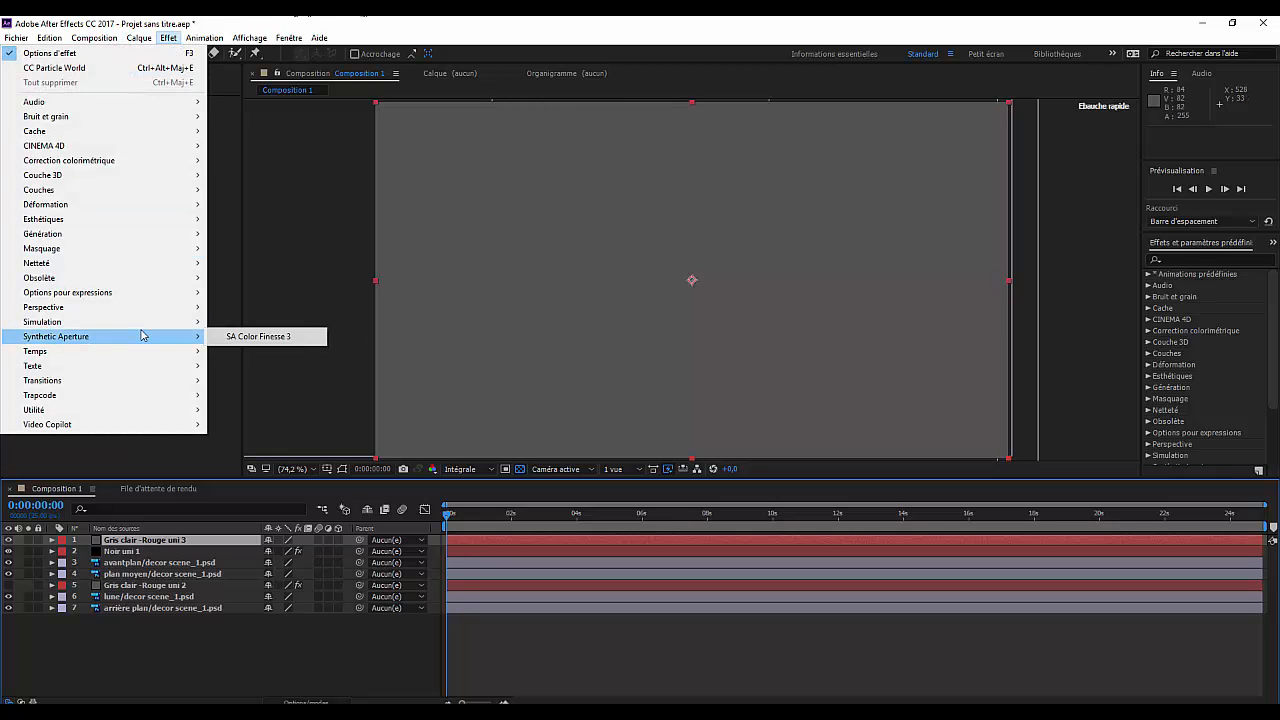
mouse_move(144, 322)
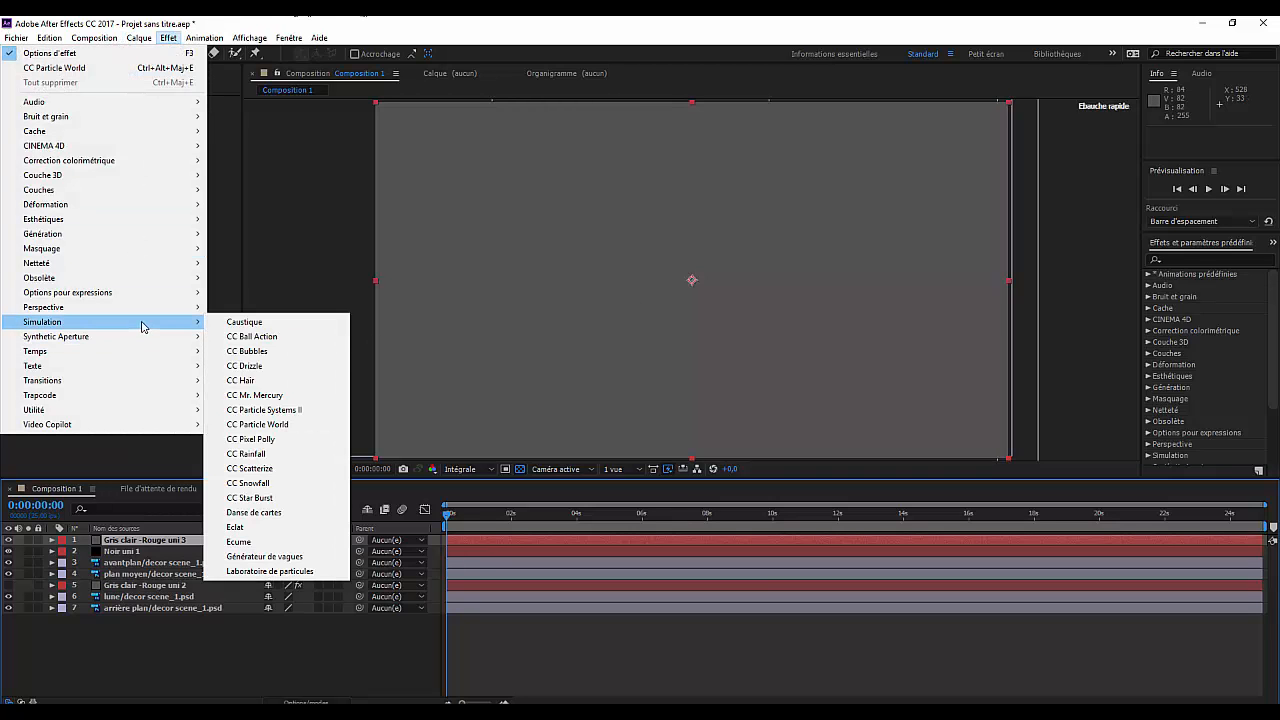
left_click(253, 425)
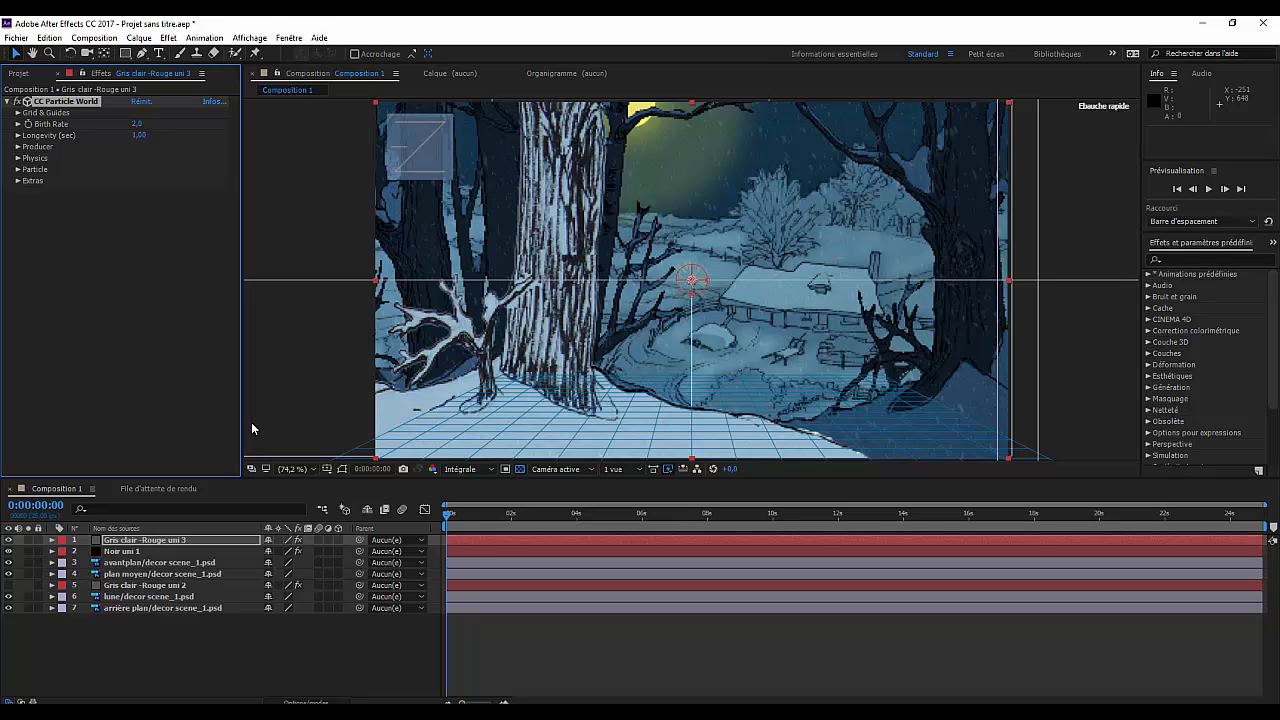
key("space")
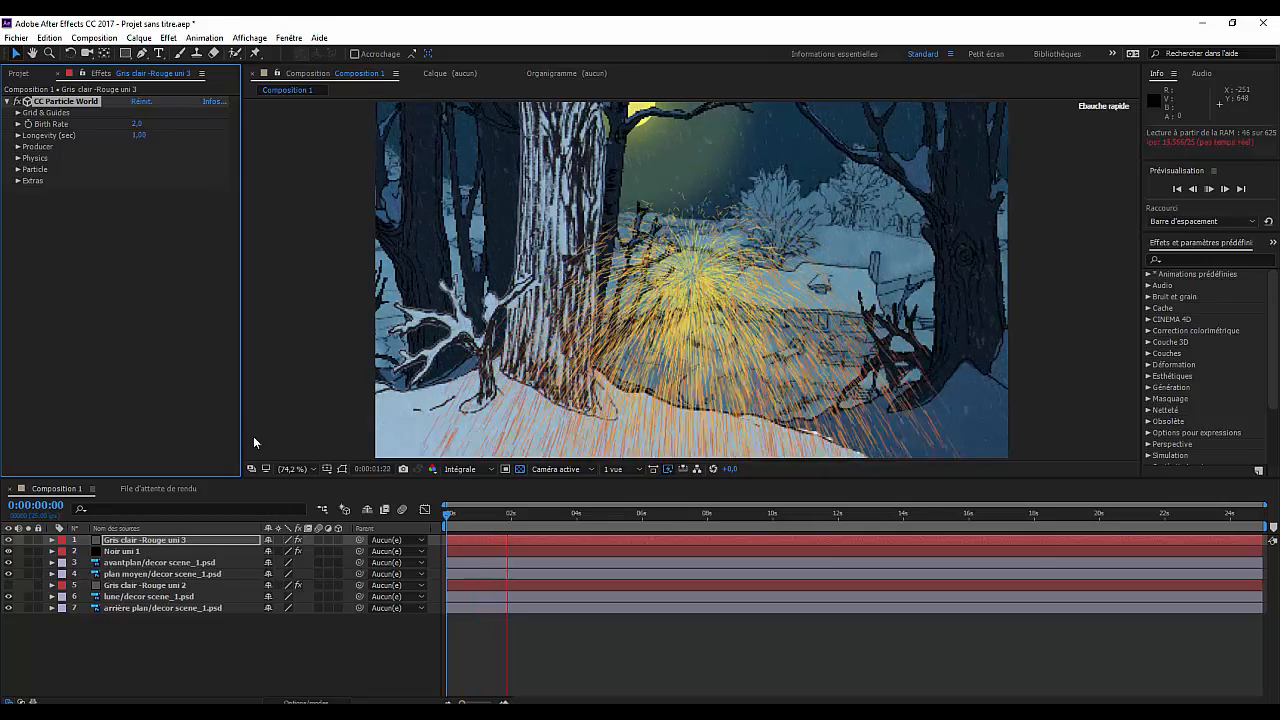
key("space")
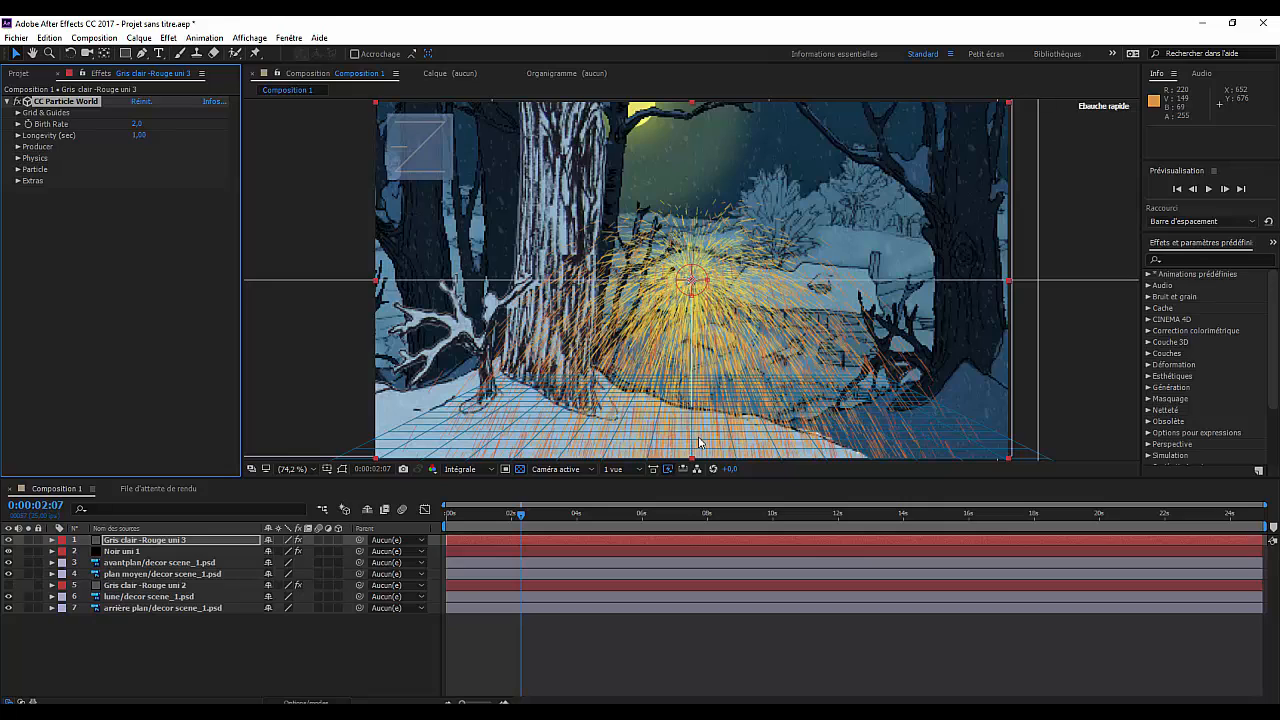
Turn off the Grid display in the Grid & Guides settings of CC Particle World
left_click(18, 114)
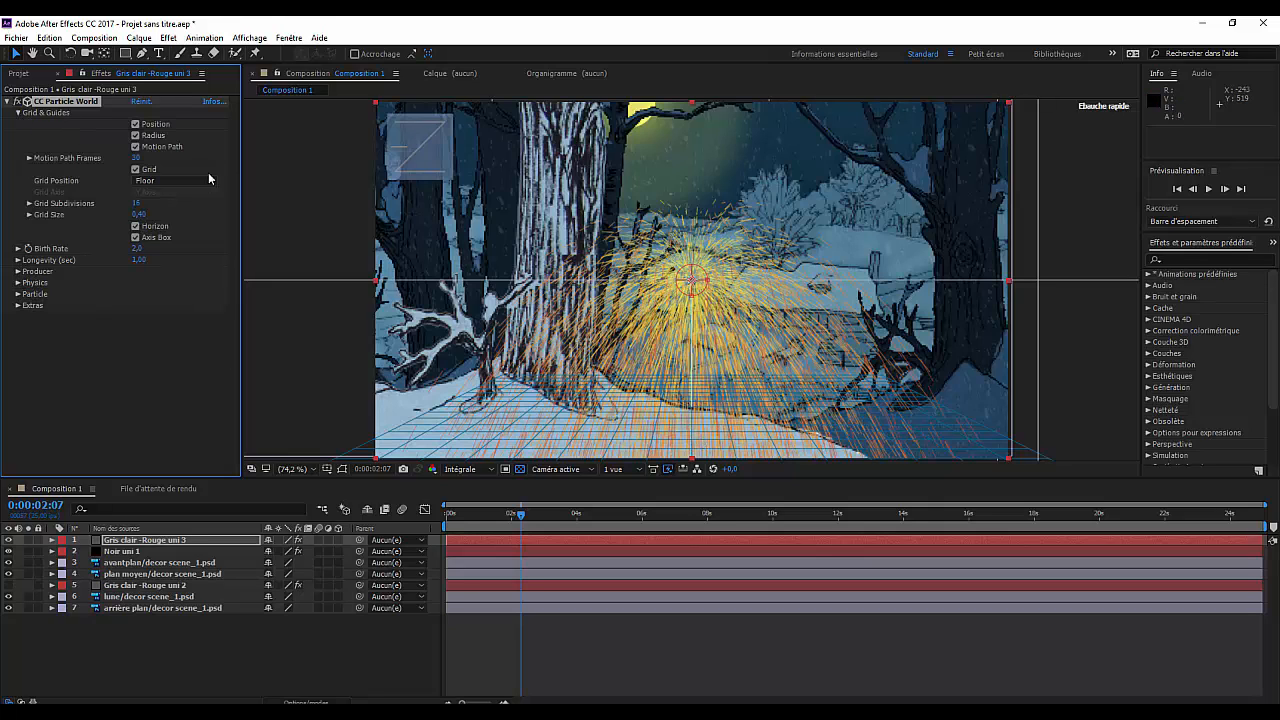
left_click(136, 169)
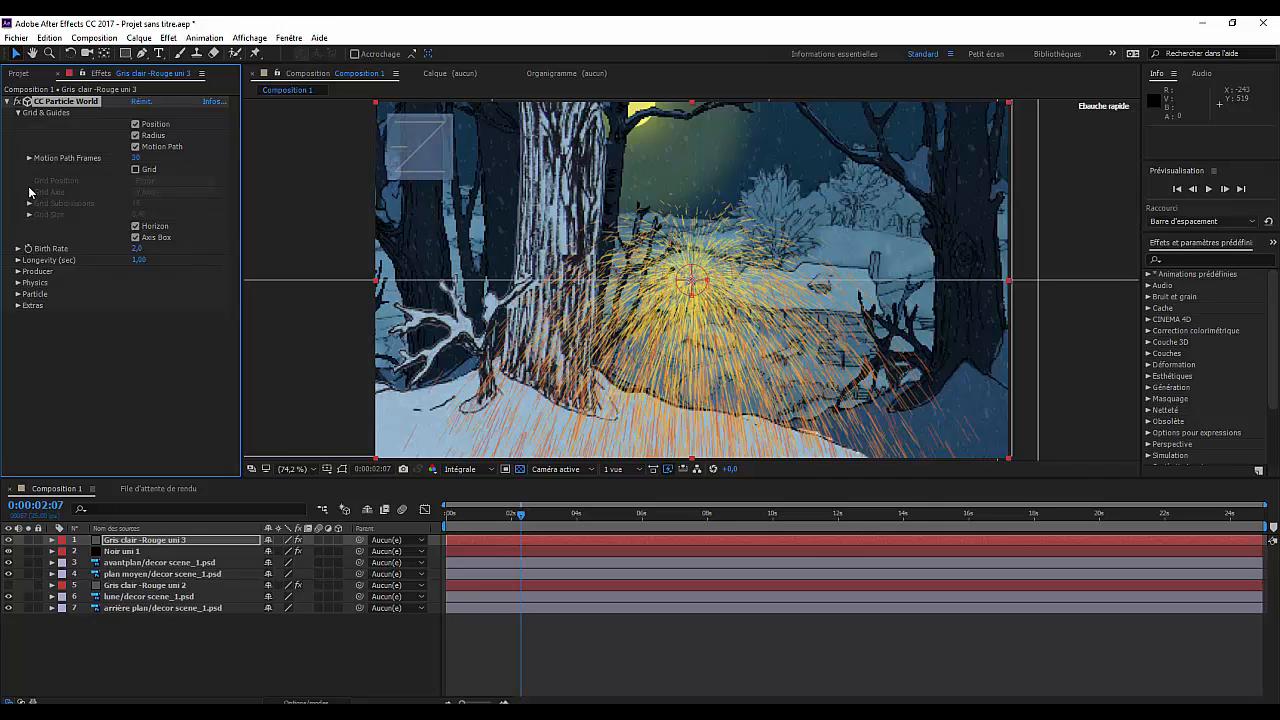
left_click(18, 114)
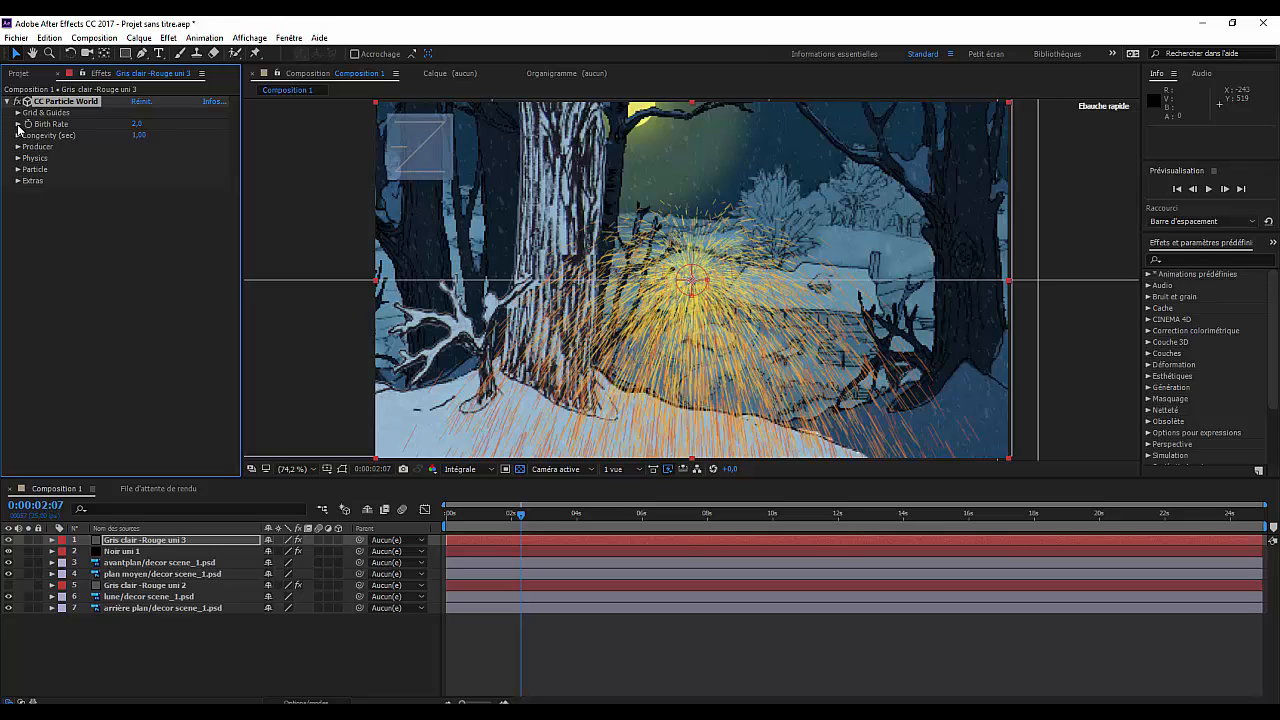
Set the particles' Birth Rate to 1,6 and their Longevity to 0,31 seconds
left_click(18, 124)
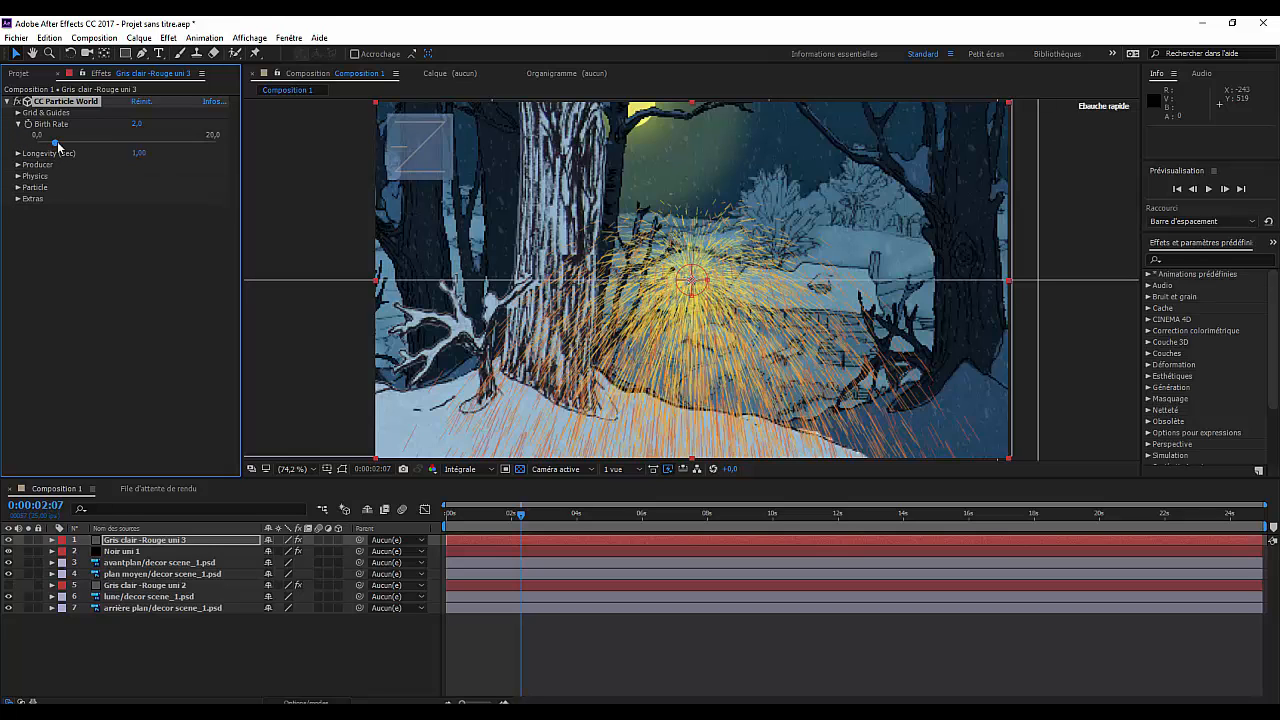
left_click_drag(57, 145, 164, 153)
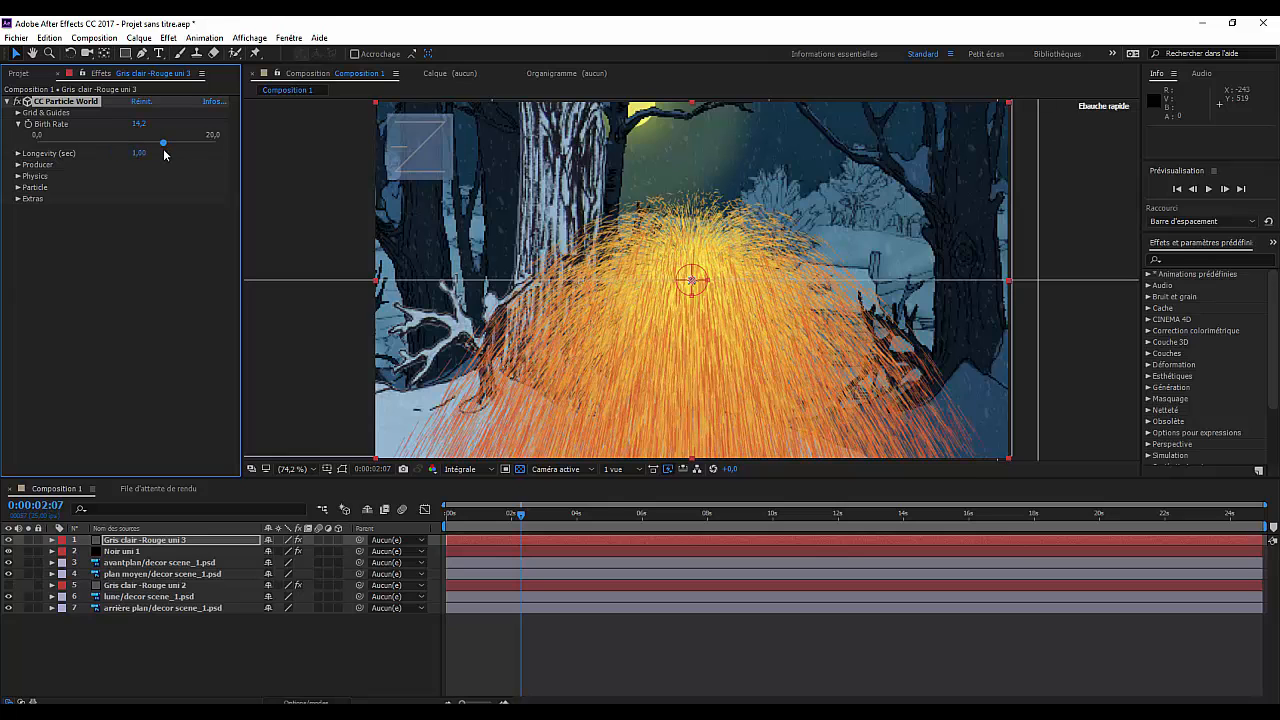
left_click(52, 145)
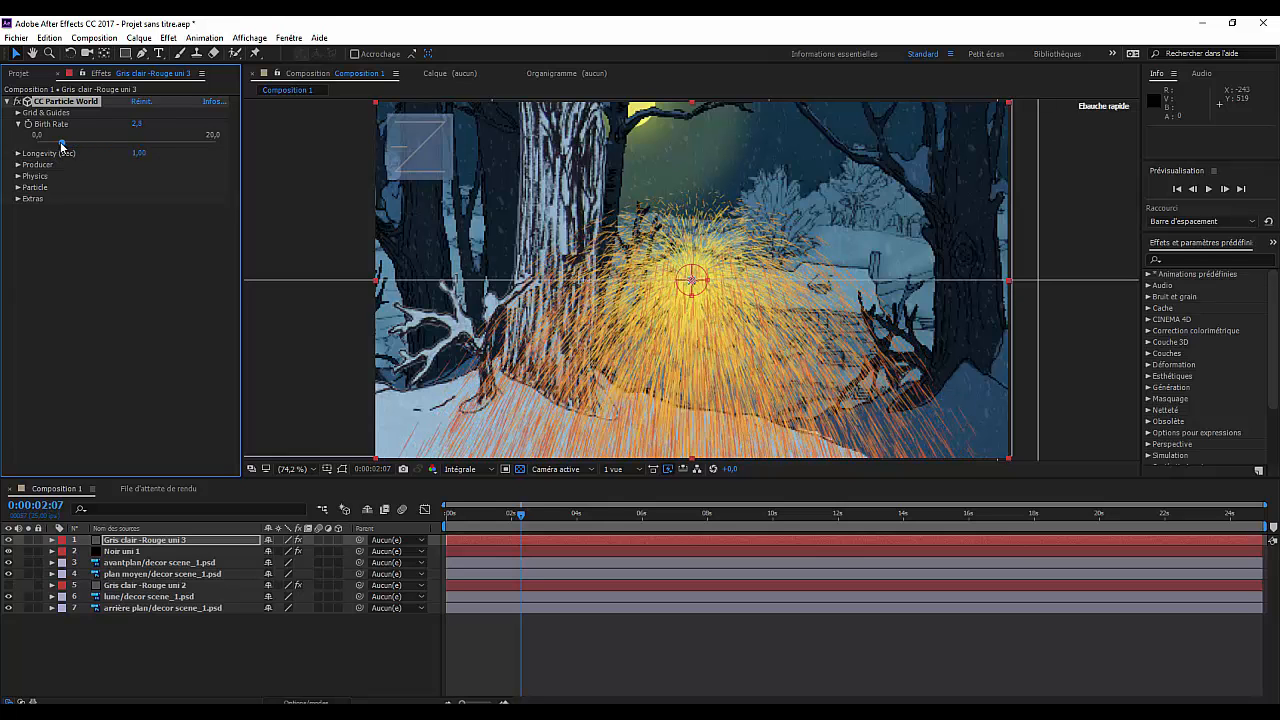
left_click(18, 153)
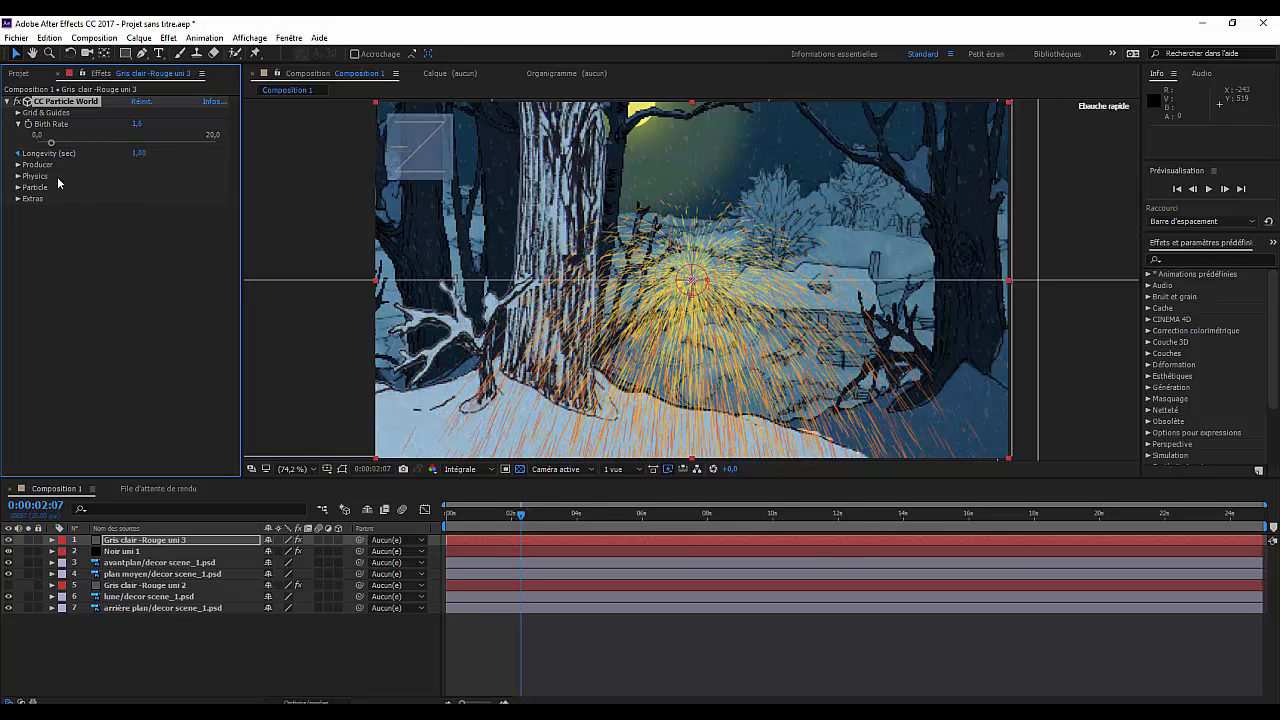
left_click_drag(84, 173, 52, 166)
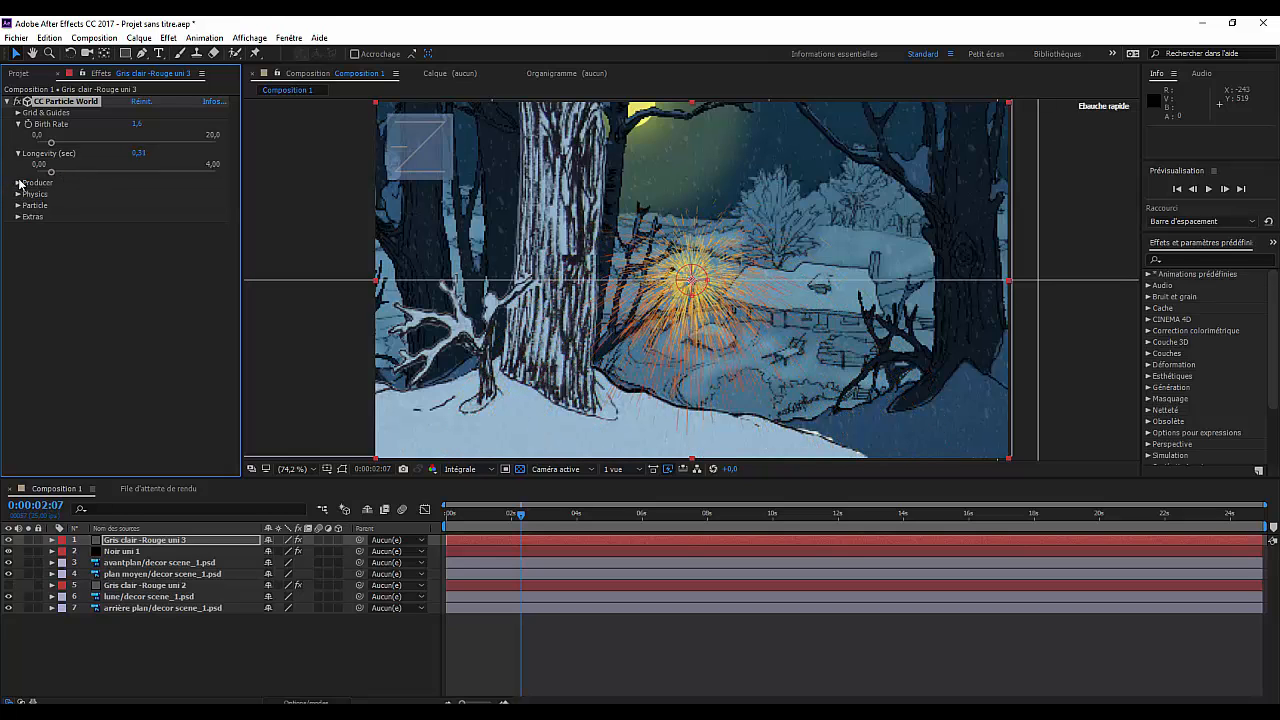
Move the particle producer onto the house's chimney, at about Position X 0,29 and Position Y -0,05
left_click(17, 184)
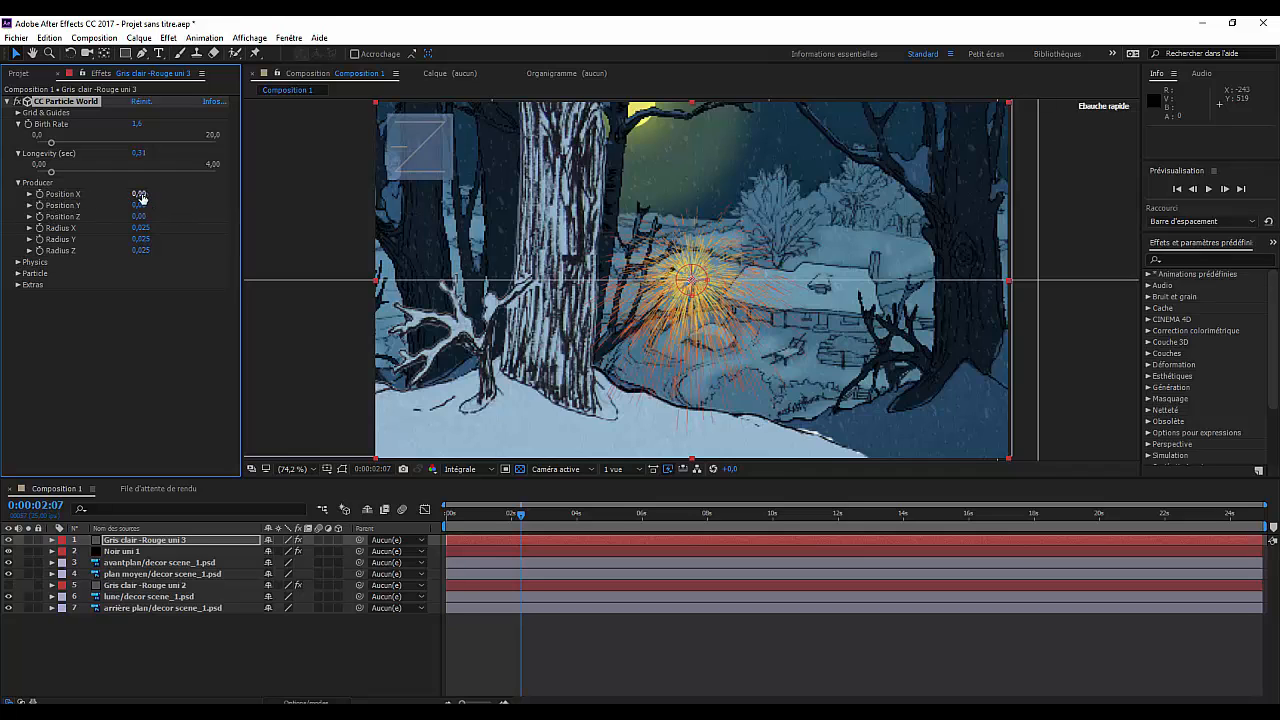
mouse_move(142, 199)
left_mouse_down()
mouse_move(181, 194)
mouse_move(130, 193)
mouse_move(147, 193)
left_mouse_up()
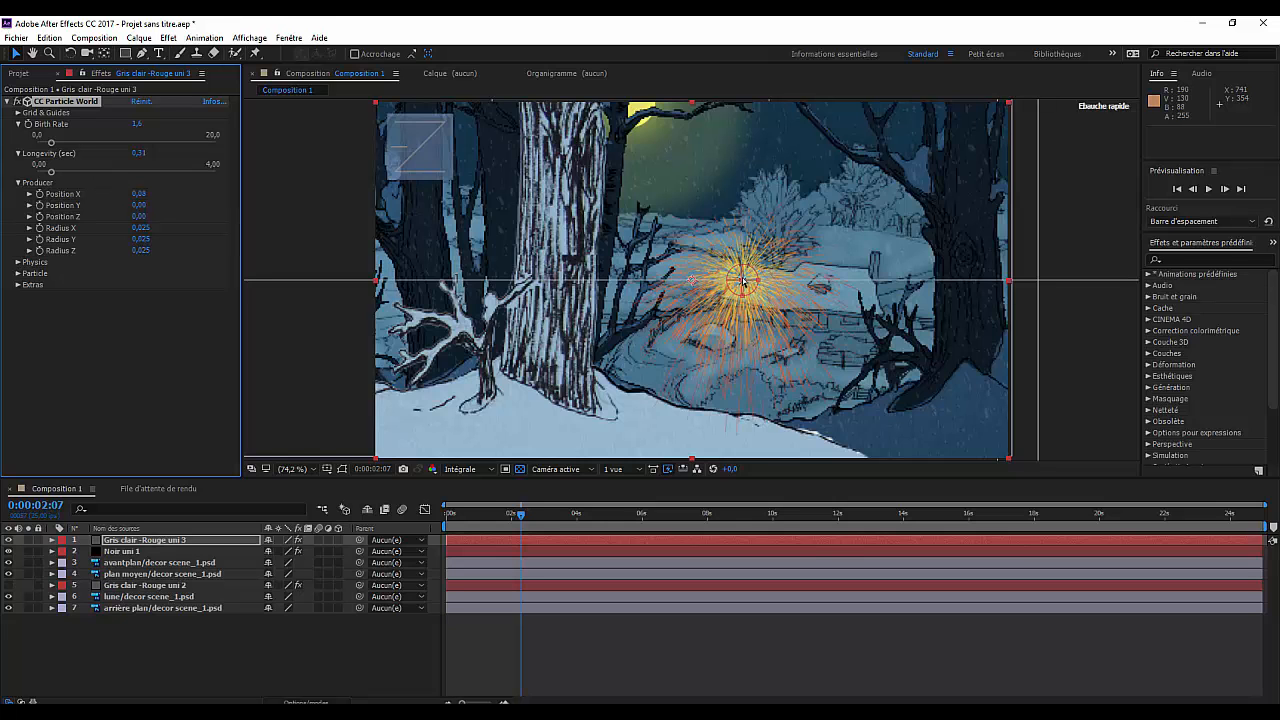
left_click_drag(742, 281, 876, 248)
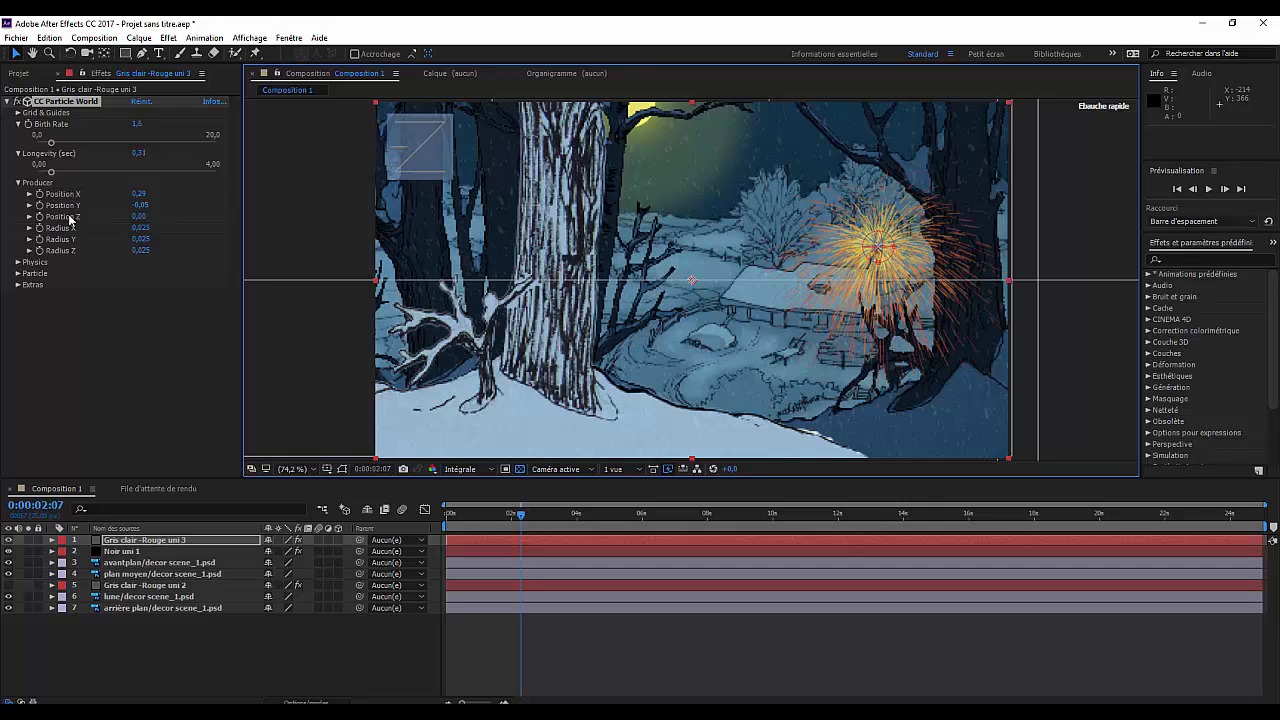
Try the Viscouse animation type in the Physics settings and preview the particles
left_click(17, 263)
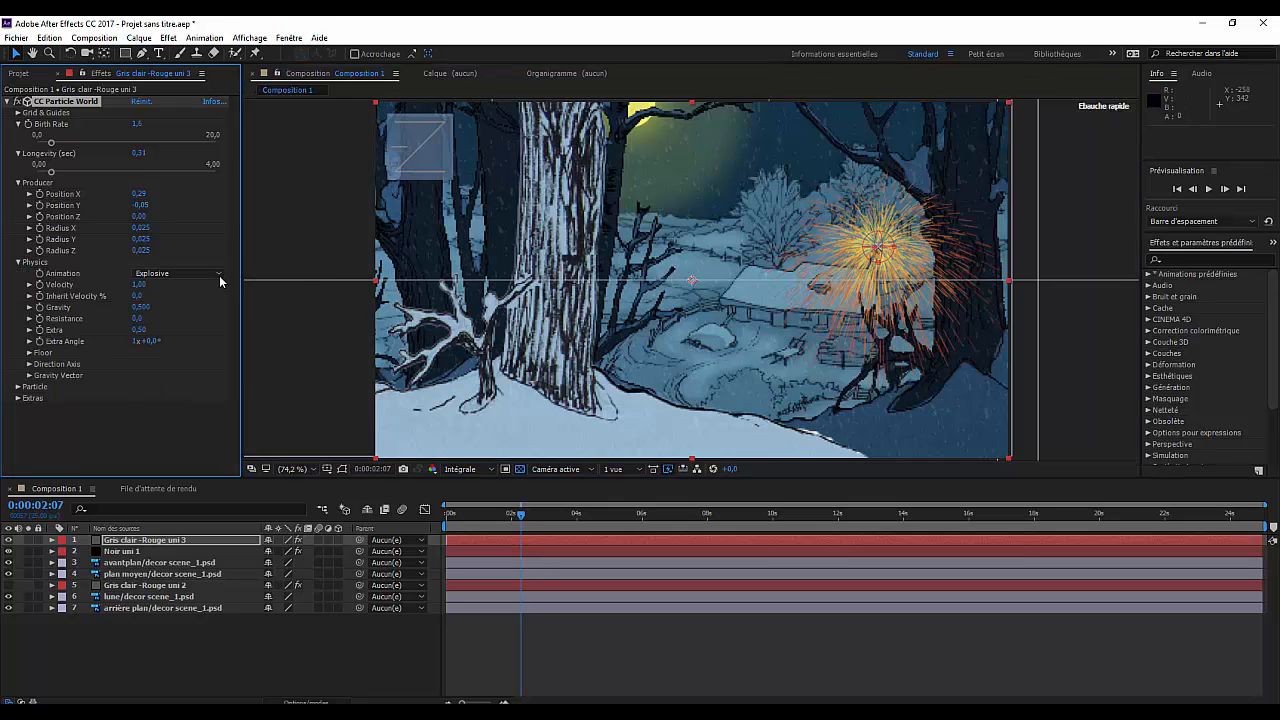
left_click(216, 274)
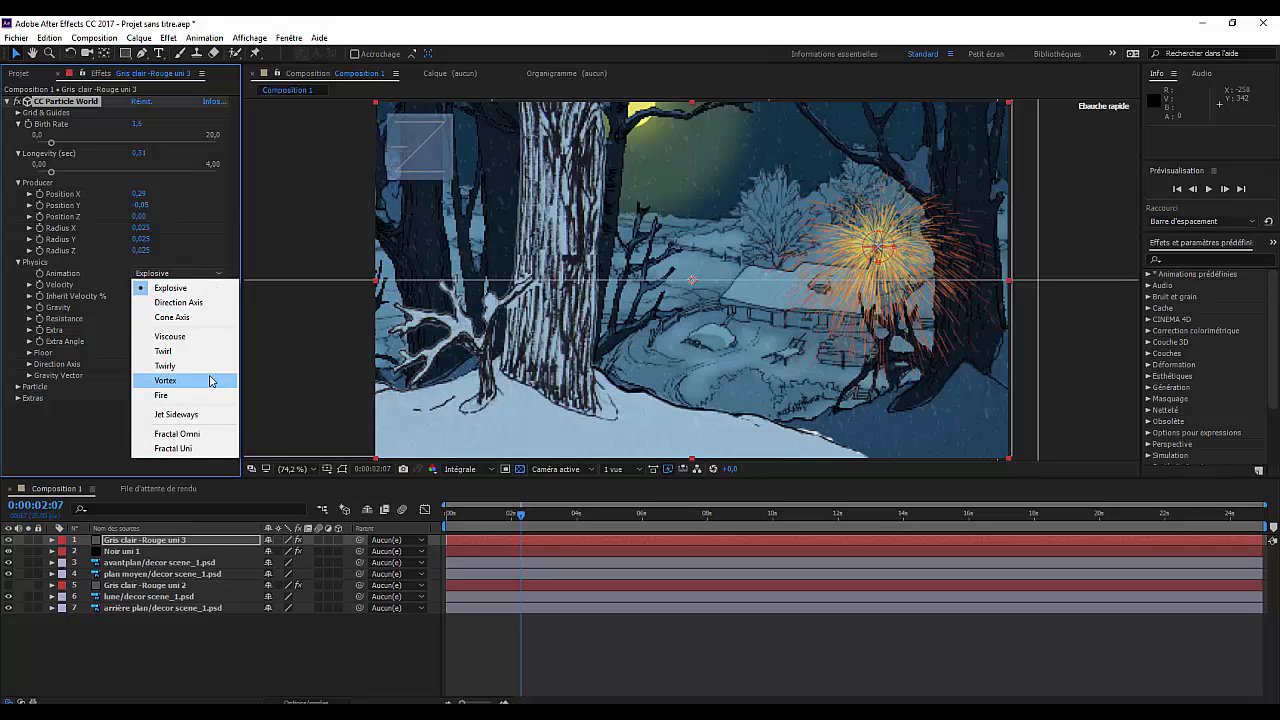
left_click(175, 336)
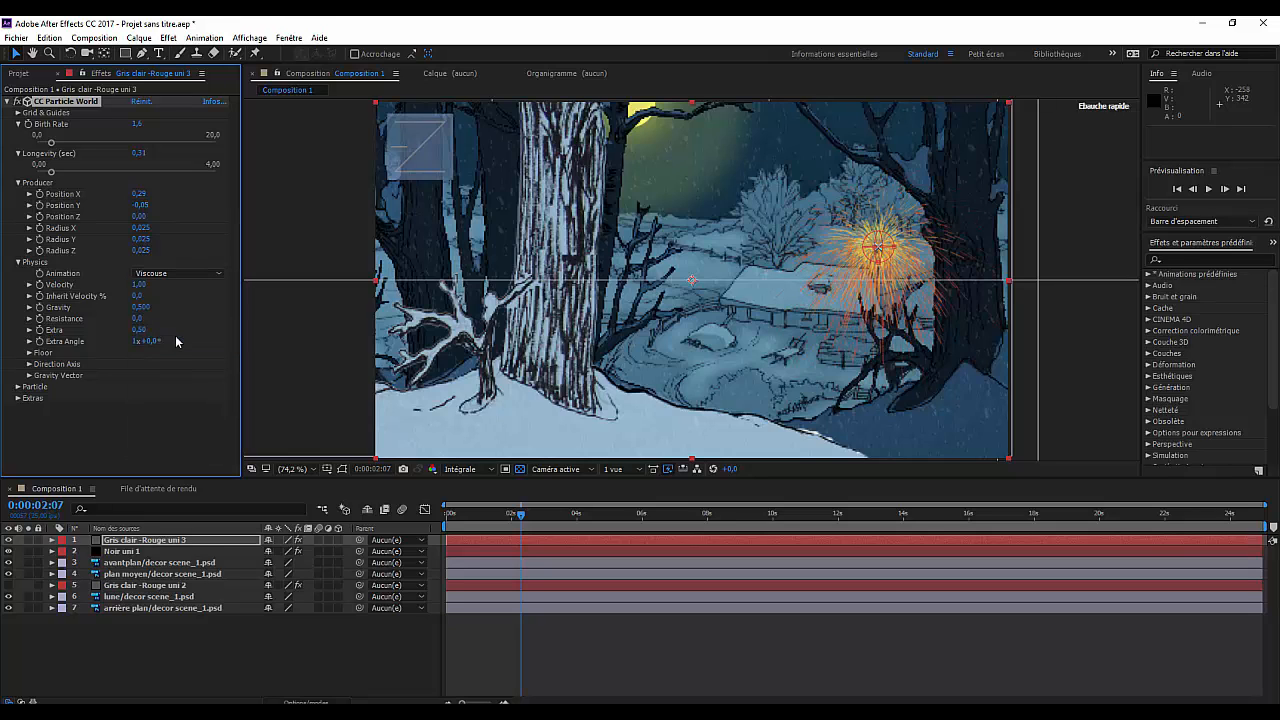
key("space")
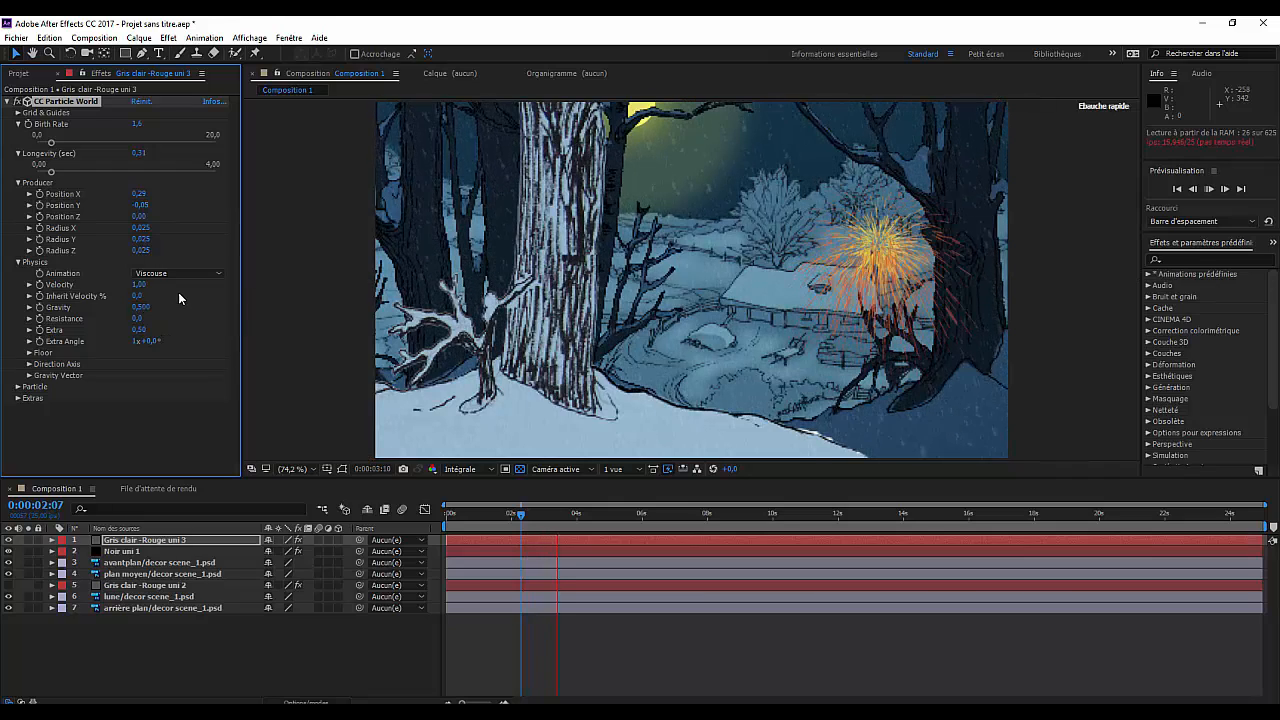
key("space")
Try the Cone Axis, Explosive and Direction Axis animation types on the chimney particles
left_click(213, 275)
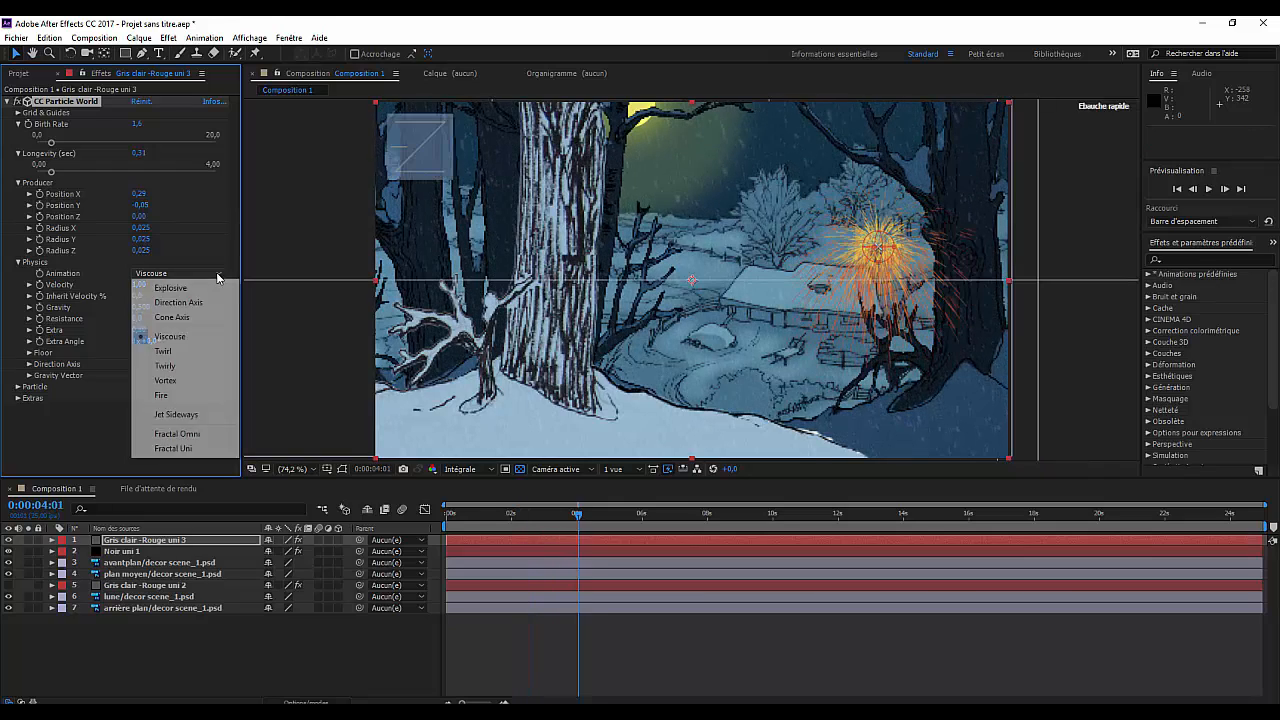
left_click(171, 318)
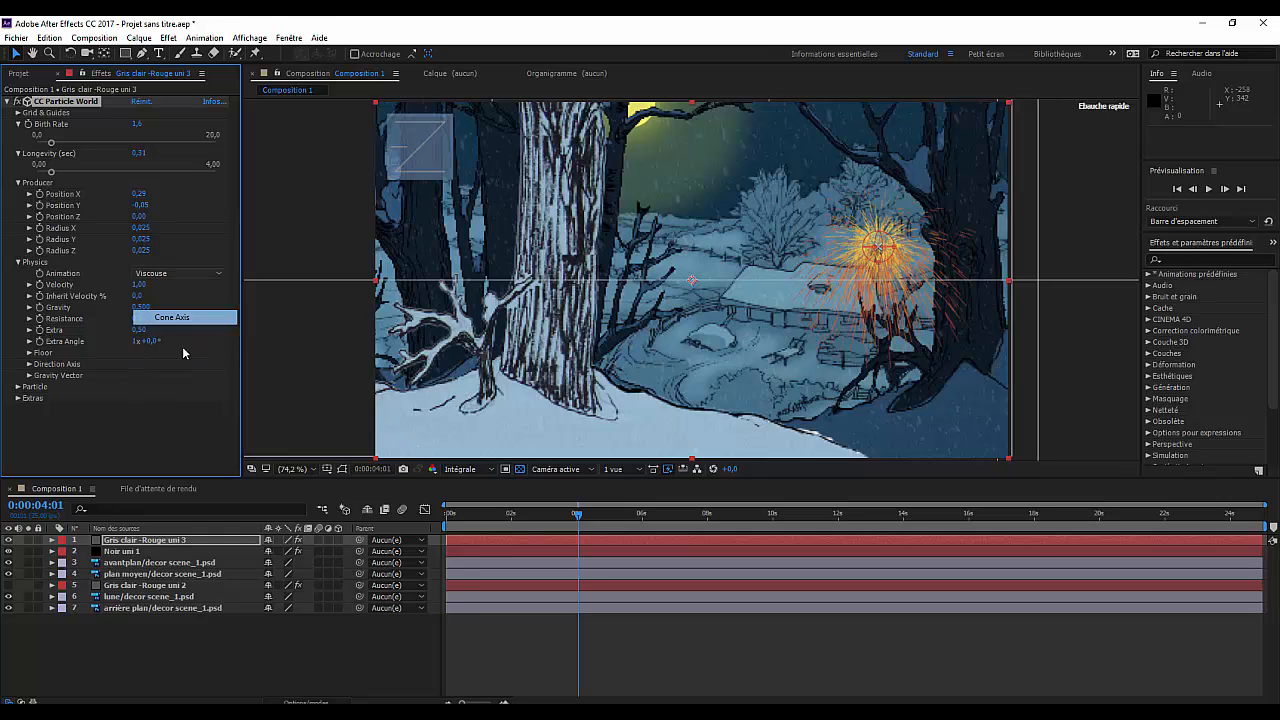
left_click(205, 274)
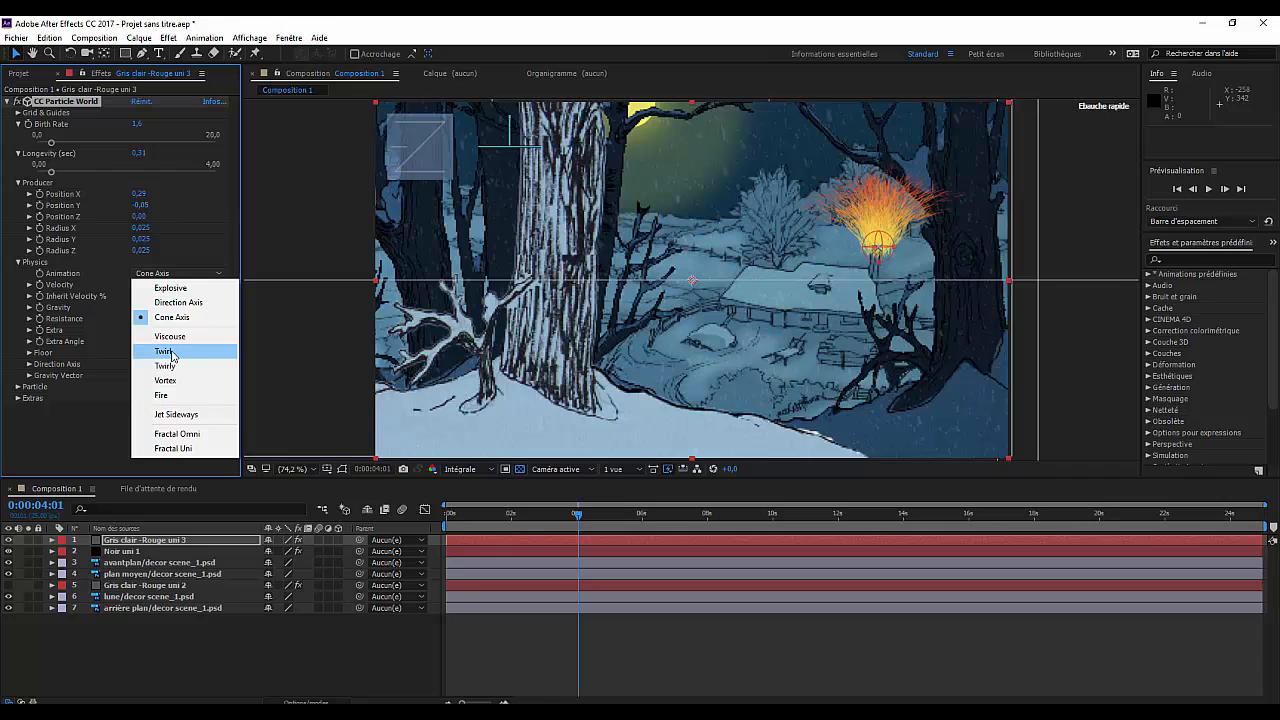
left_click(185, 289)
left_click(212, 274)
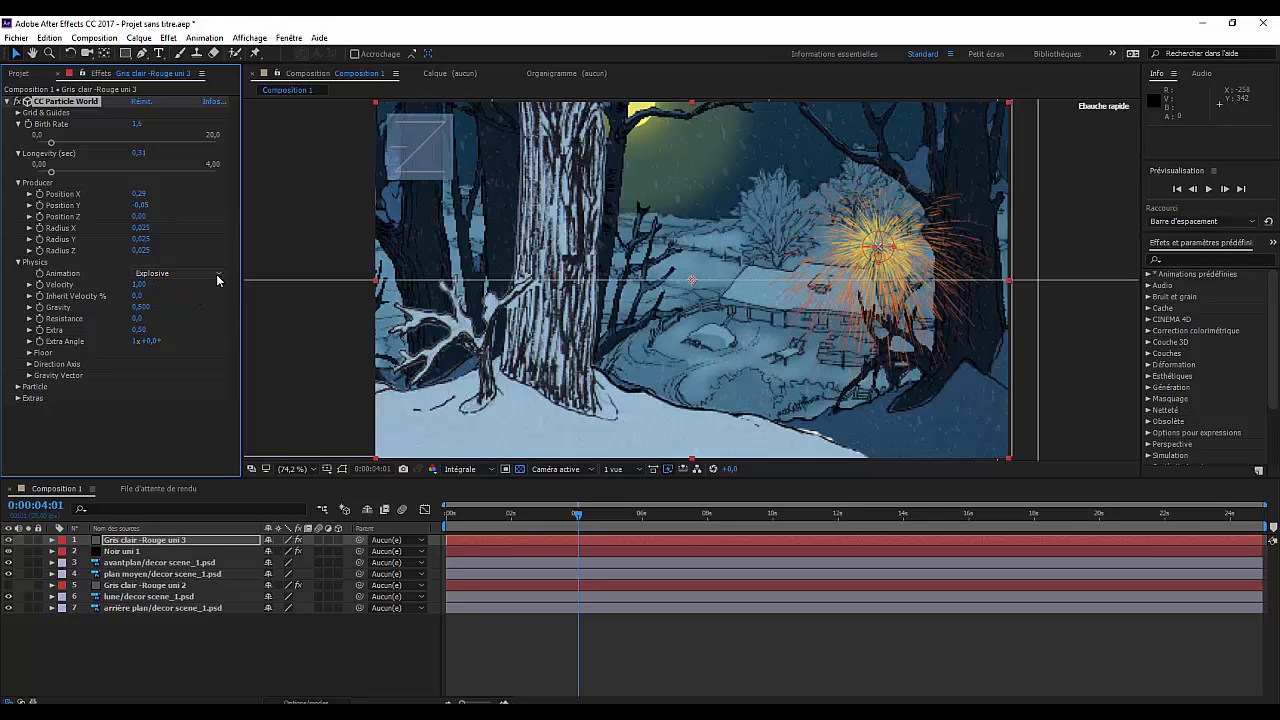
left_click(170, 300)
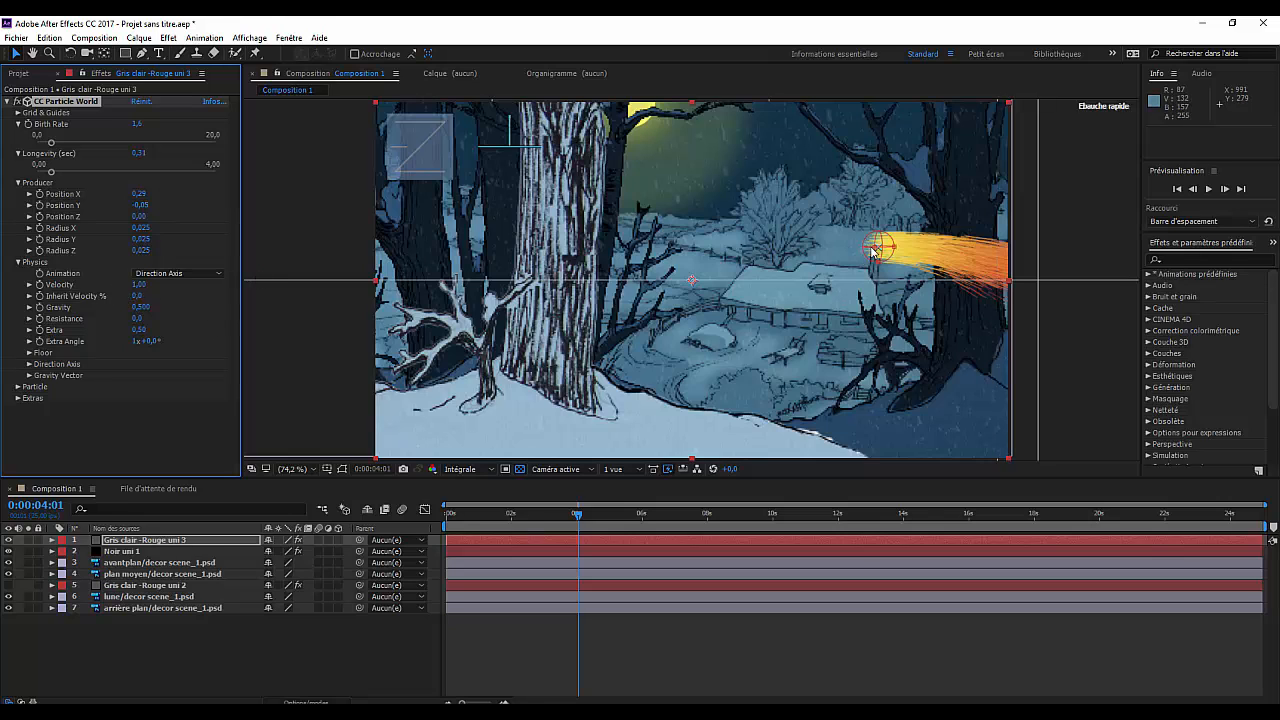
mouse_move(870, 238)
left_mouse_down()
mouse_move(876, 228)
mouse_move(869, 238)
left_mouse_up()
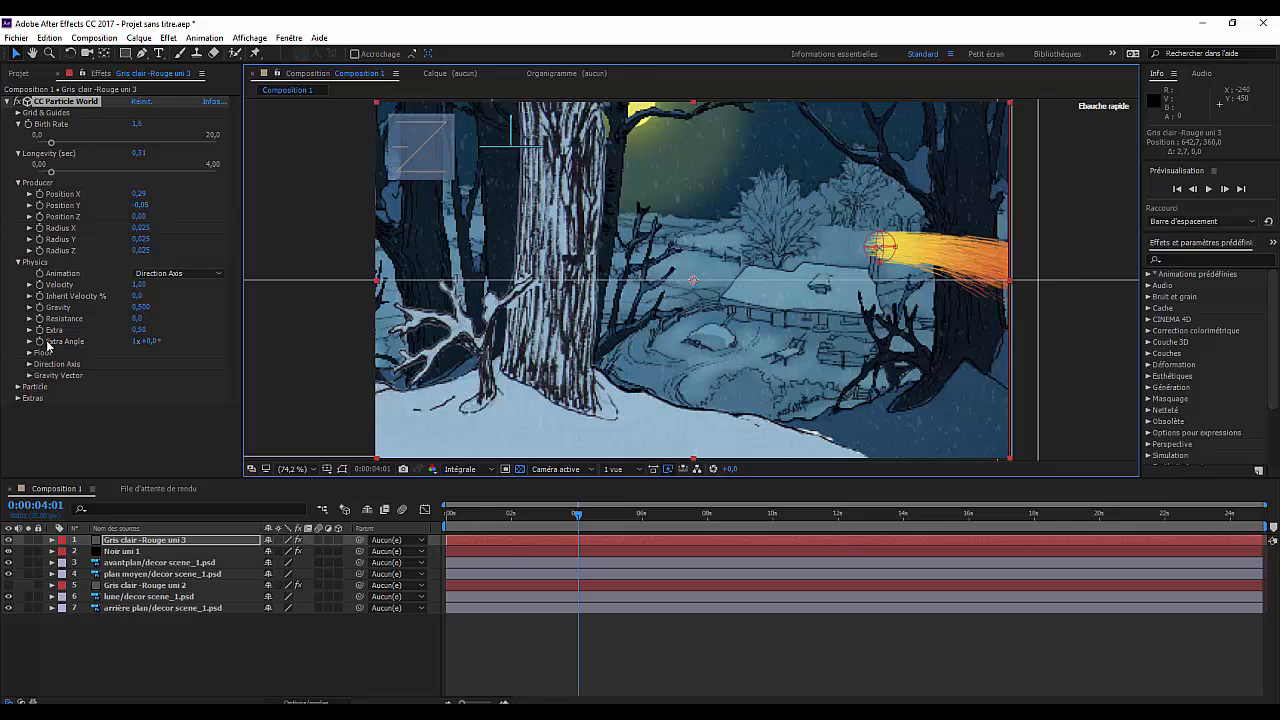
Set the Physics animation type of the chimney particles to Cone Axis
left_click(206, 275)
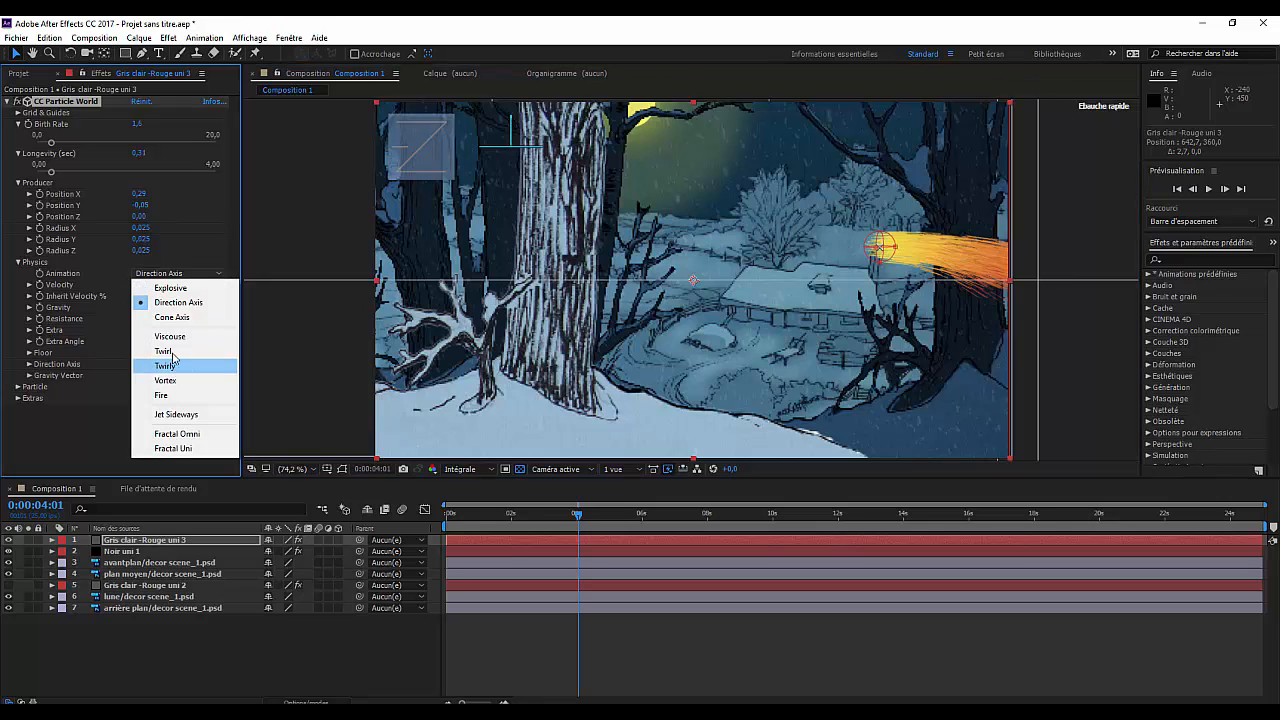
left_click(170, 317)
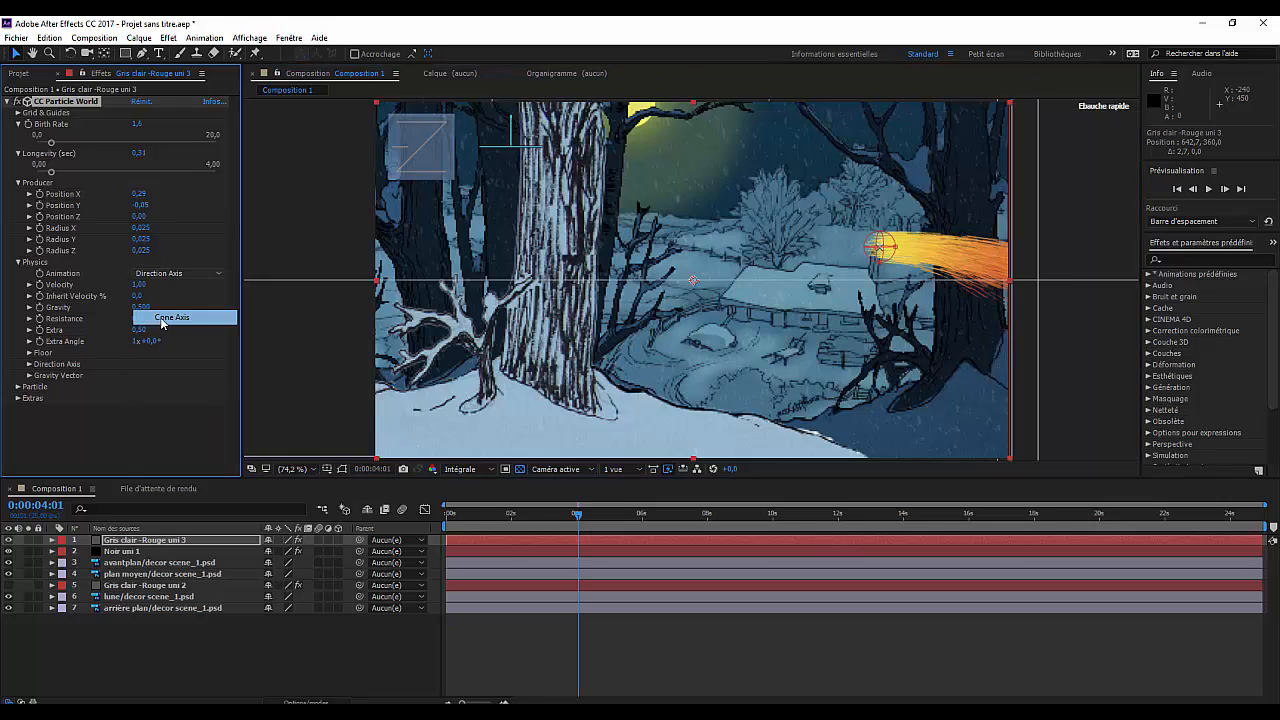
Try the Viscouse, Vortex and Fractal Omni animation types on the chimney particles
left_click(218, 274)
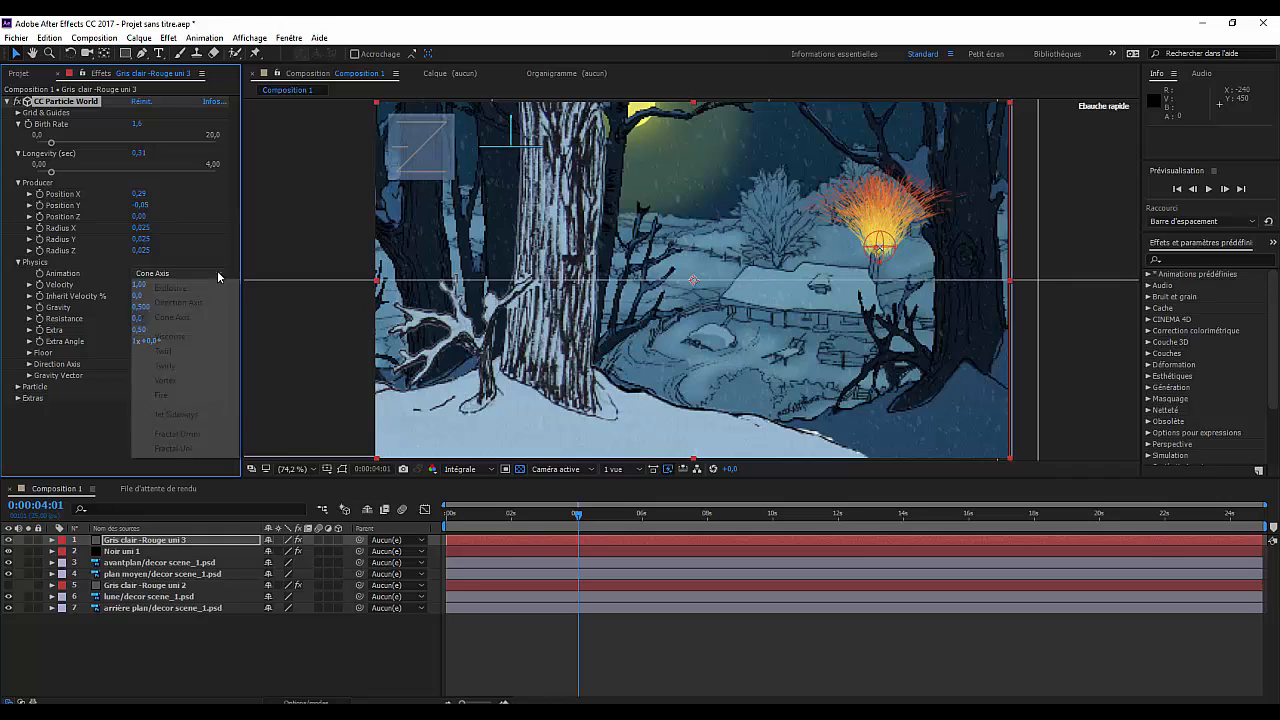
left_click(165, 340)
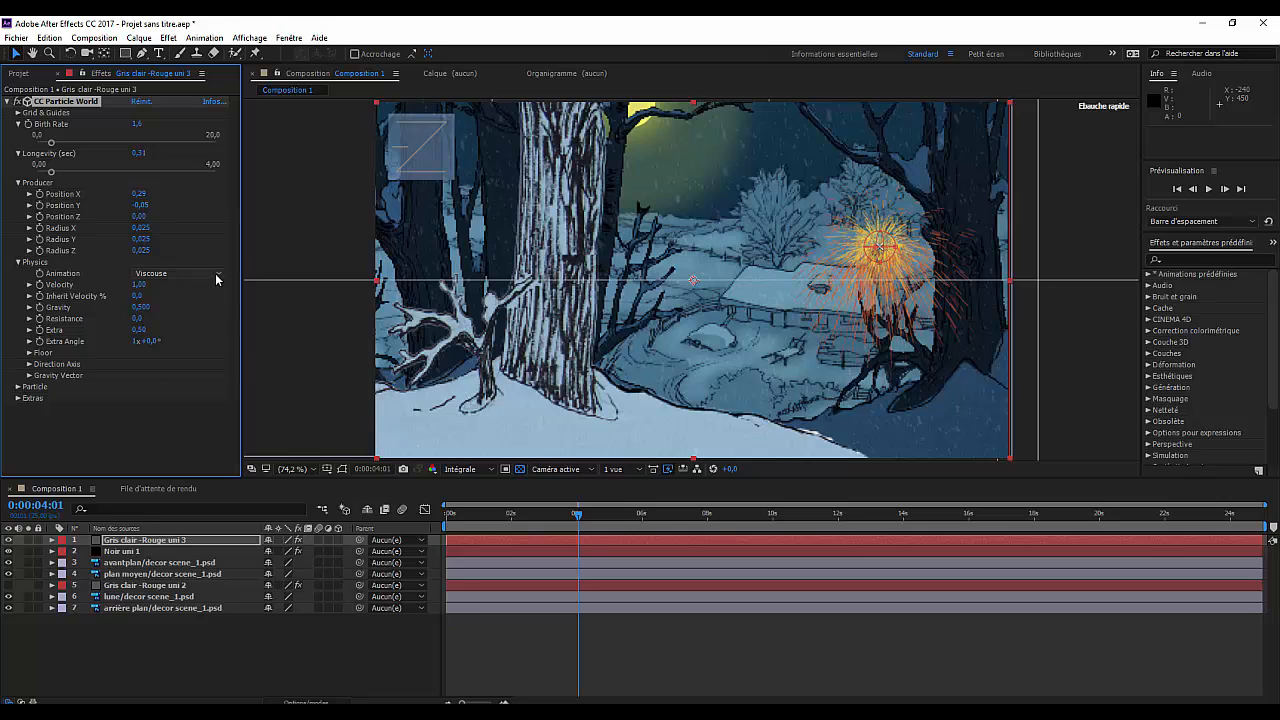
left_click(215, 276)
left_click(162, 382)
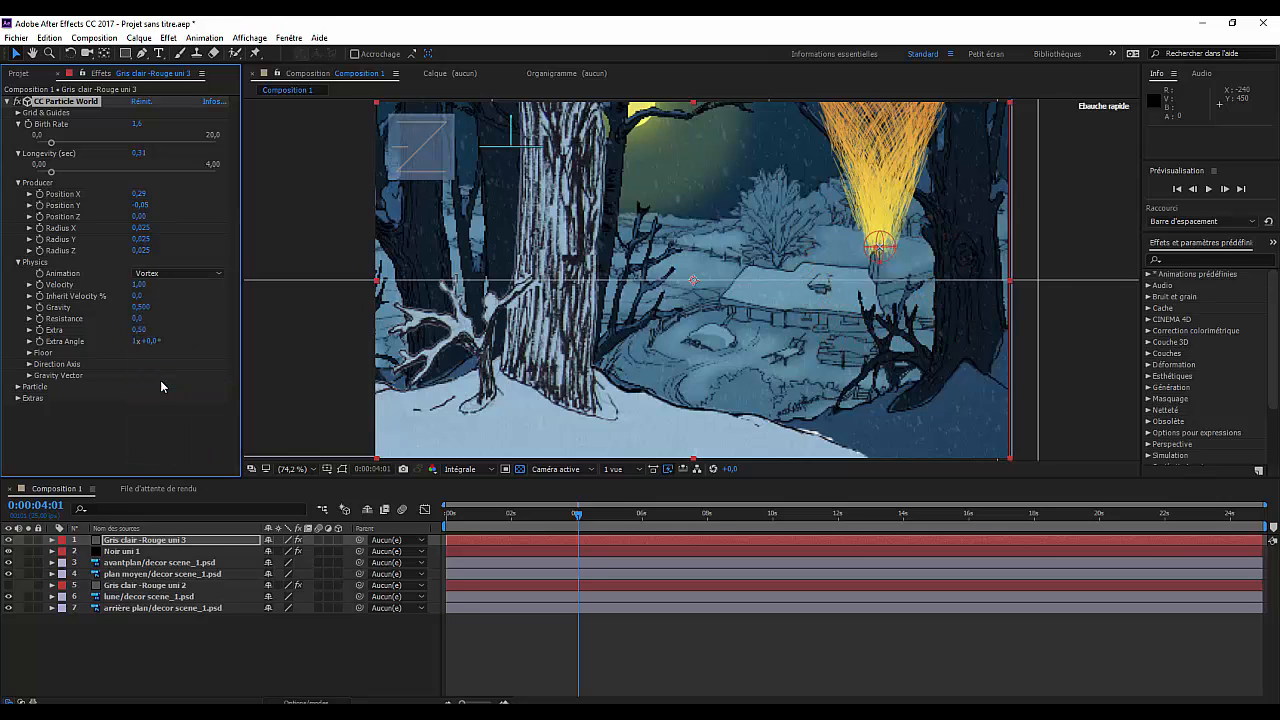
left_click(212, 276)
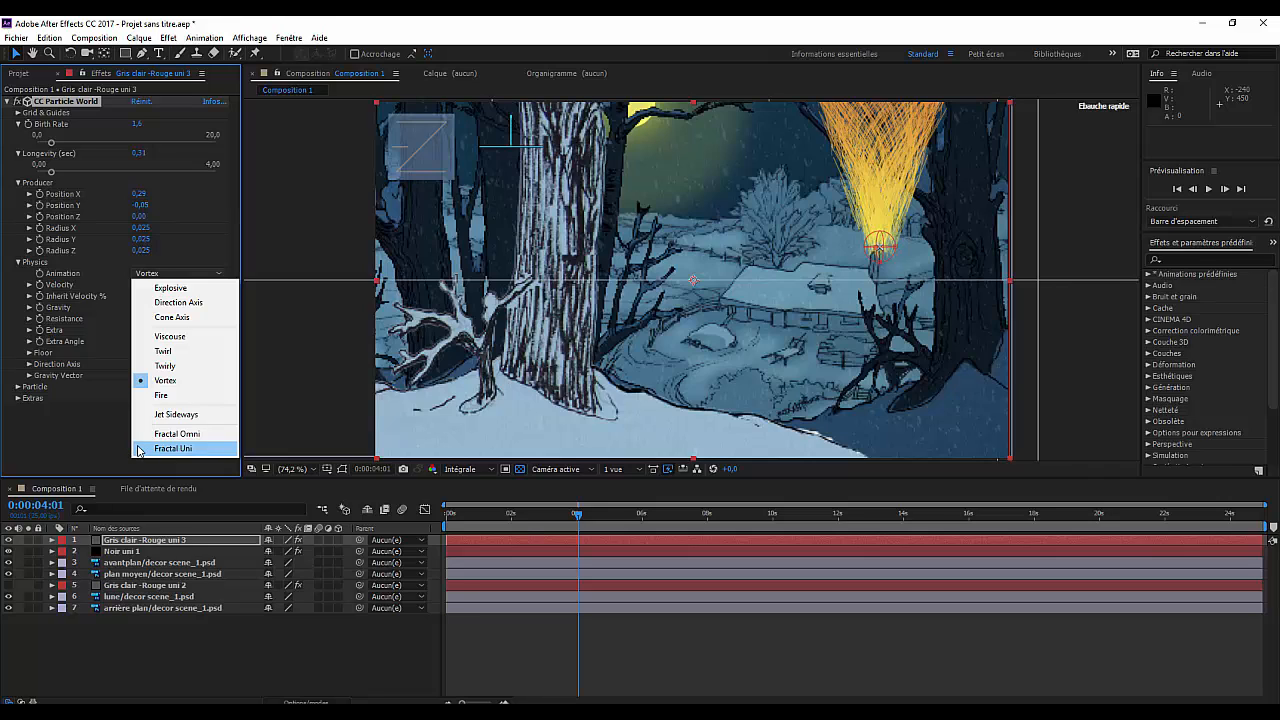
left_click(140, 434)
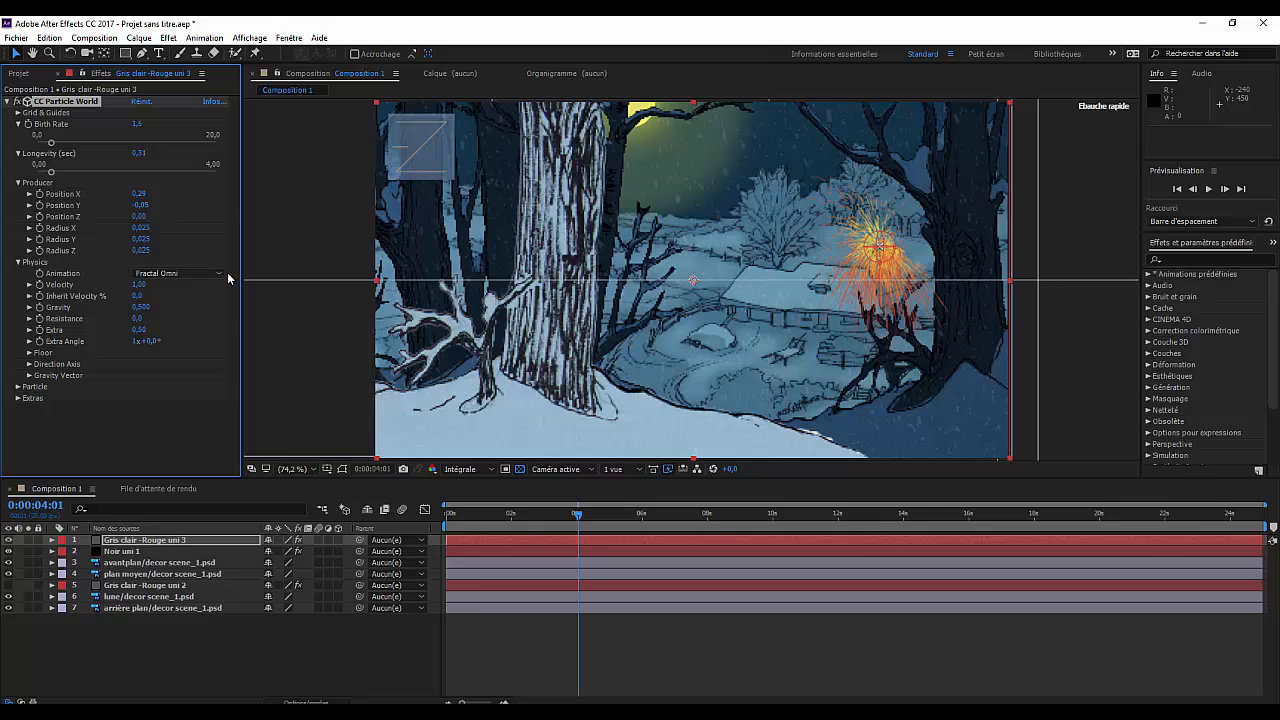
Preview the chimney particles while trying higher velocities, and set the Physics Velocity to about 0,26
left_click(30, 285)
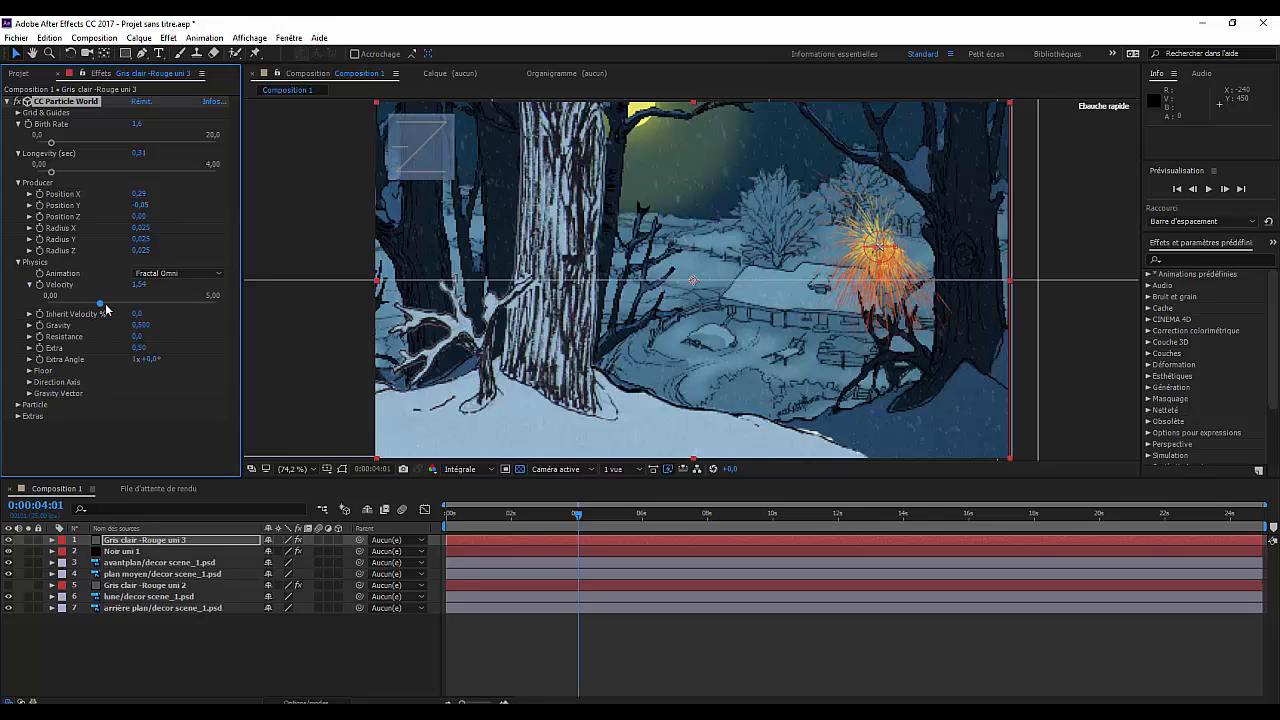
left_click_drag(83, 305, 106, 303)
key("space")
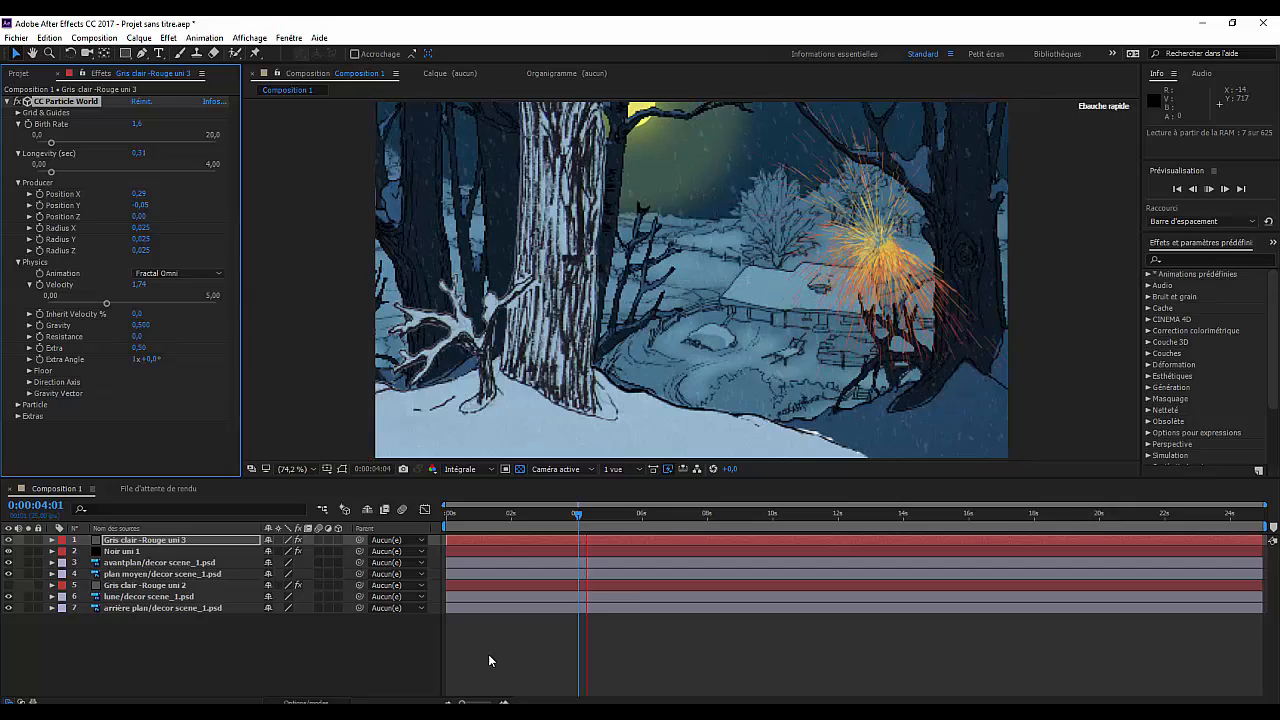
left_click_drag(106, 303, 153, 303)
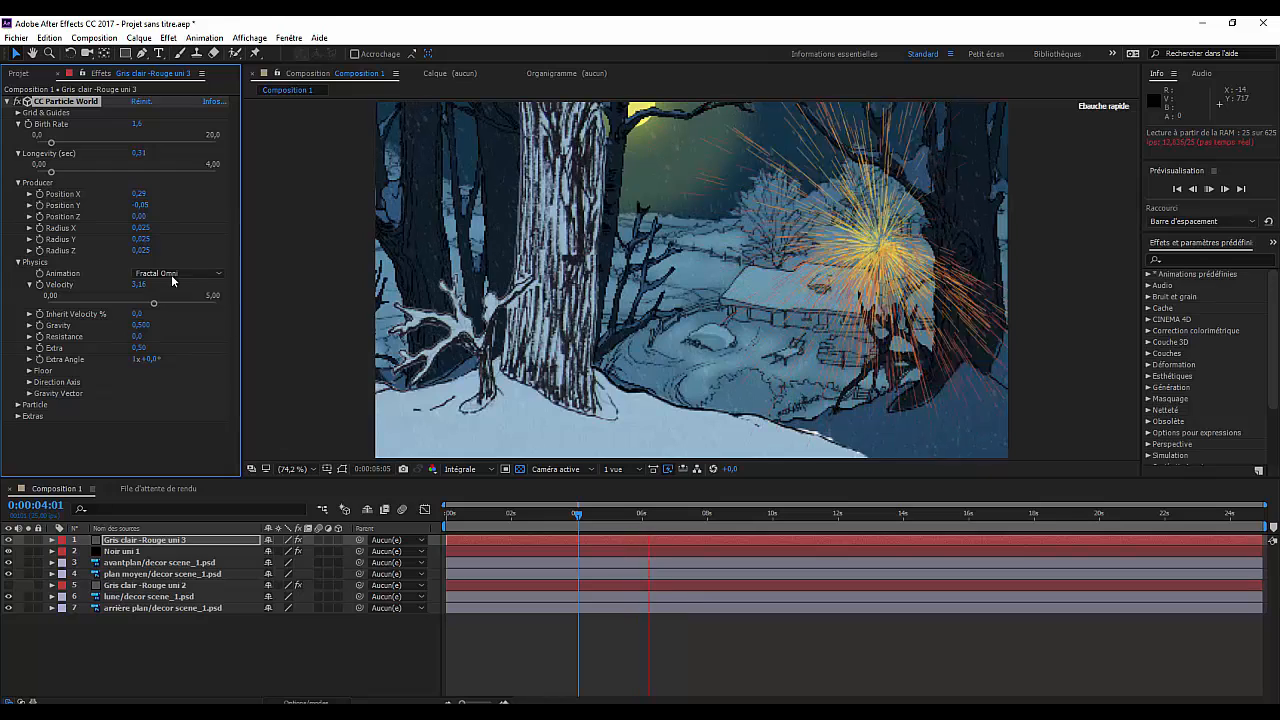
left_click_drag(155, 305, 60, 320)
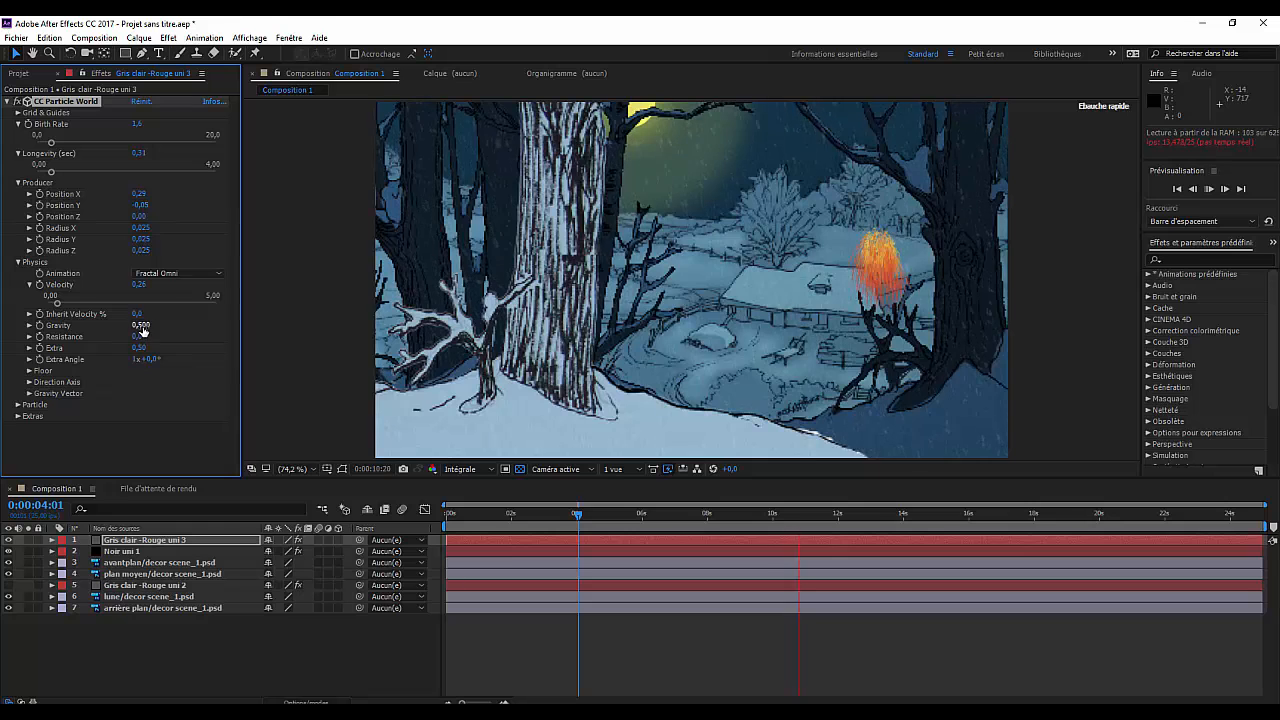
Make the chimney particles rise by setting Gravity to about -1,760 and Resistance to about 8,5
left_click(29, 325)
left_click_drag(163, 346, 91, 342)
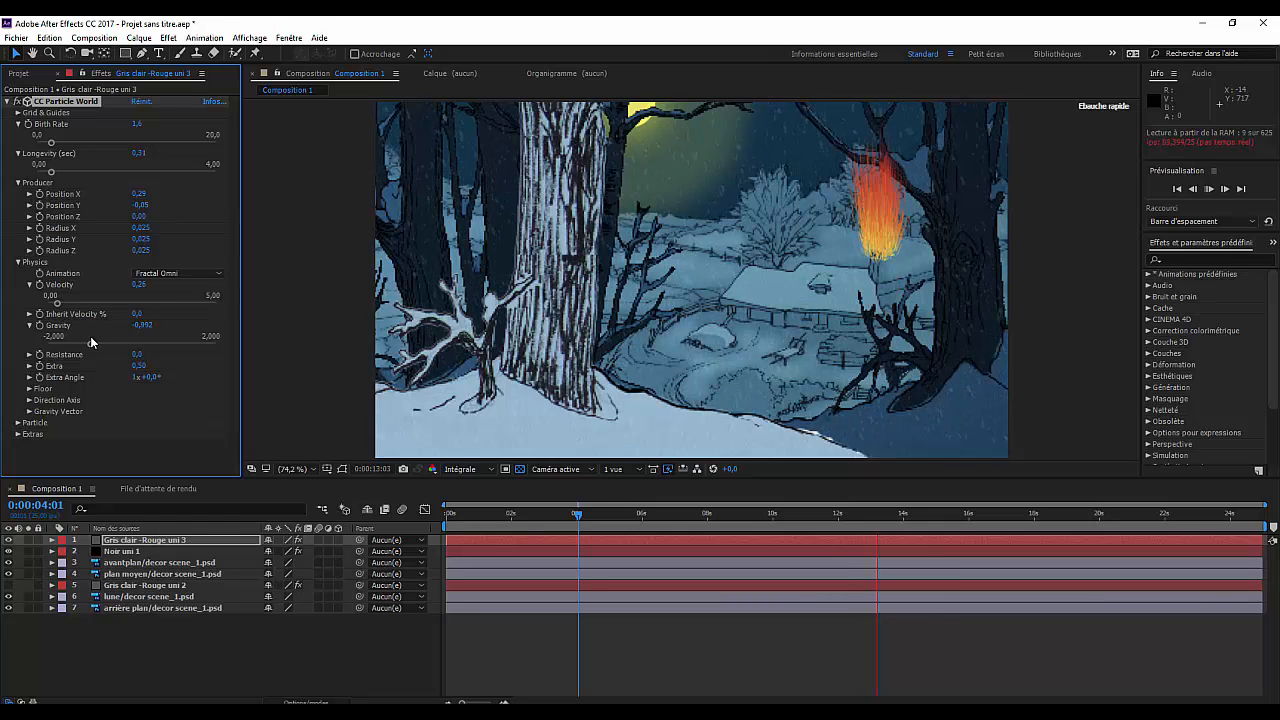
left_click_drag(91, 342, 65, 345)
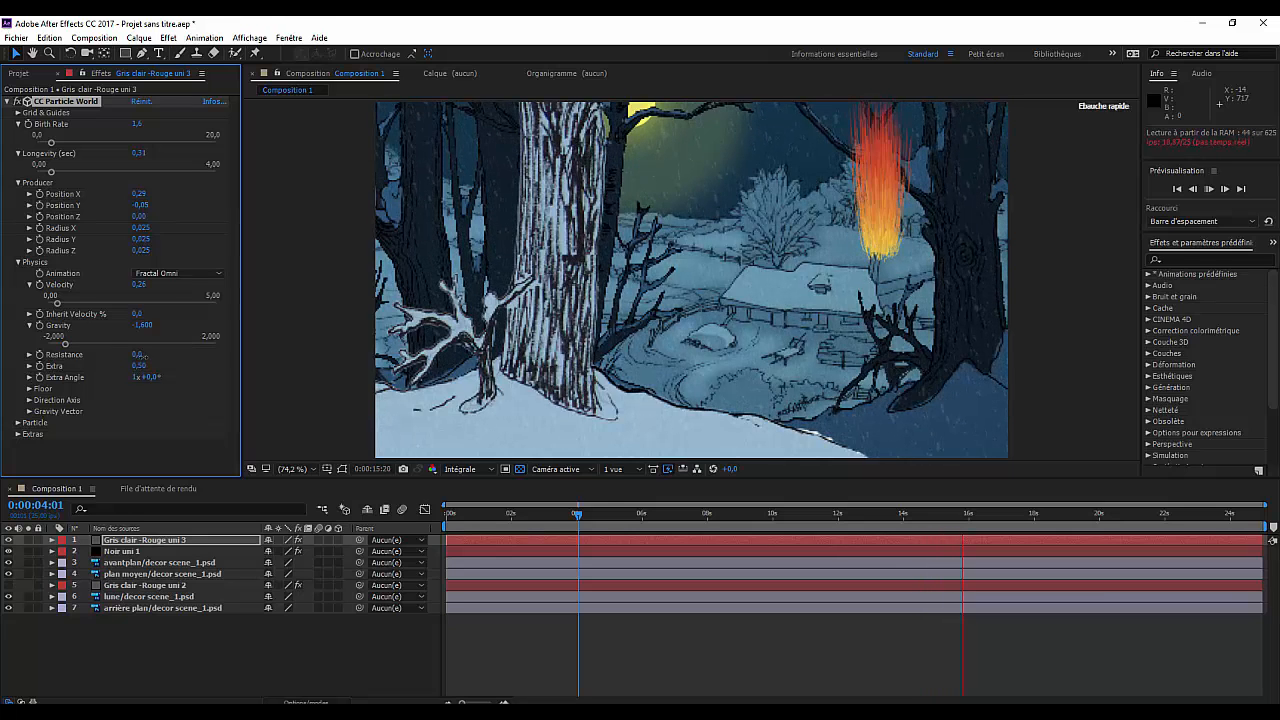
left_click_drag(163, 363, 188, 363)
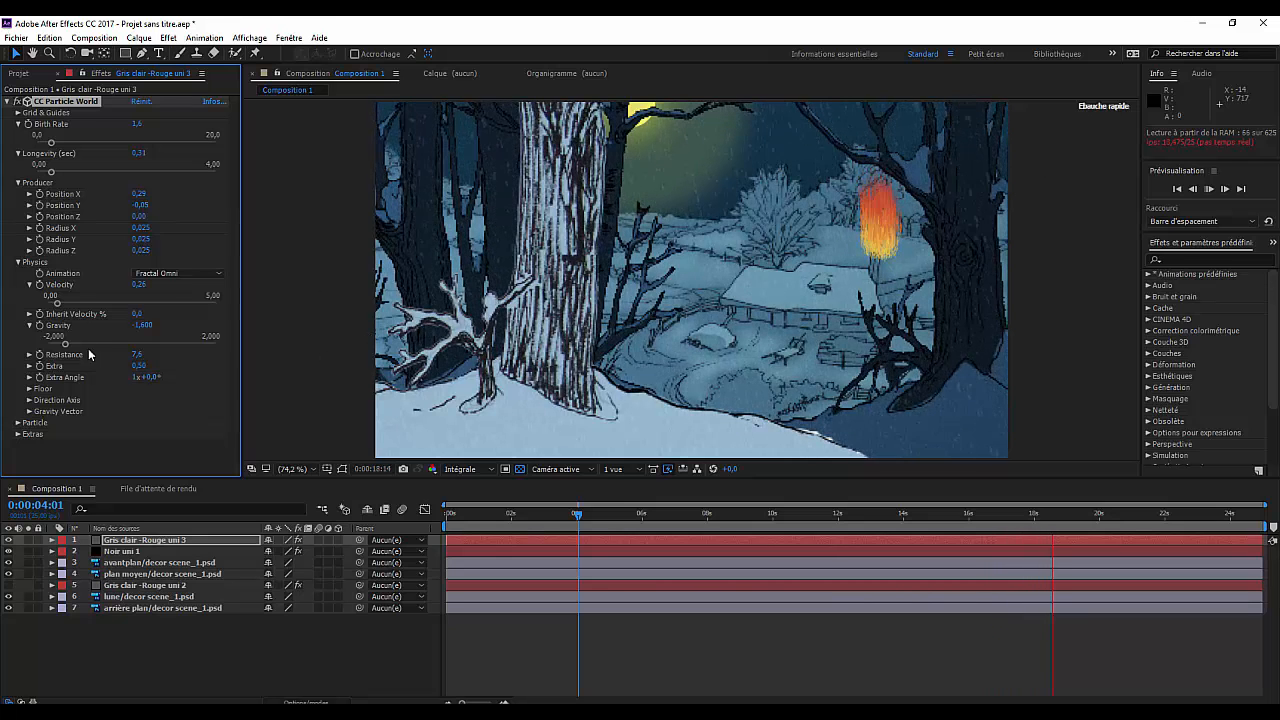
mouse_move(66, 345)
left_mouse_down()
mouse_move(224, 348)
mouse_move(46, 352)
mouse_move(59, 352)
left_mouse_up()
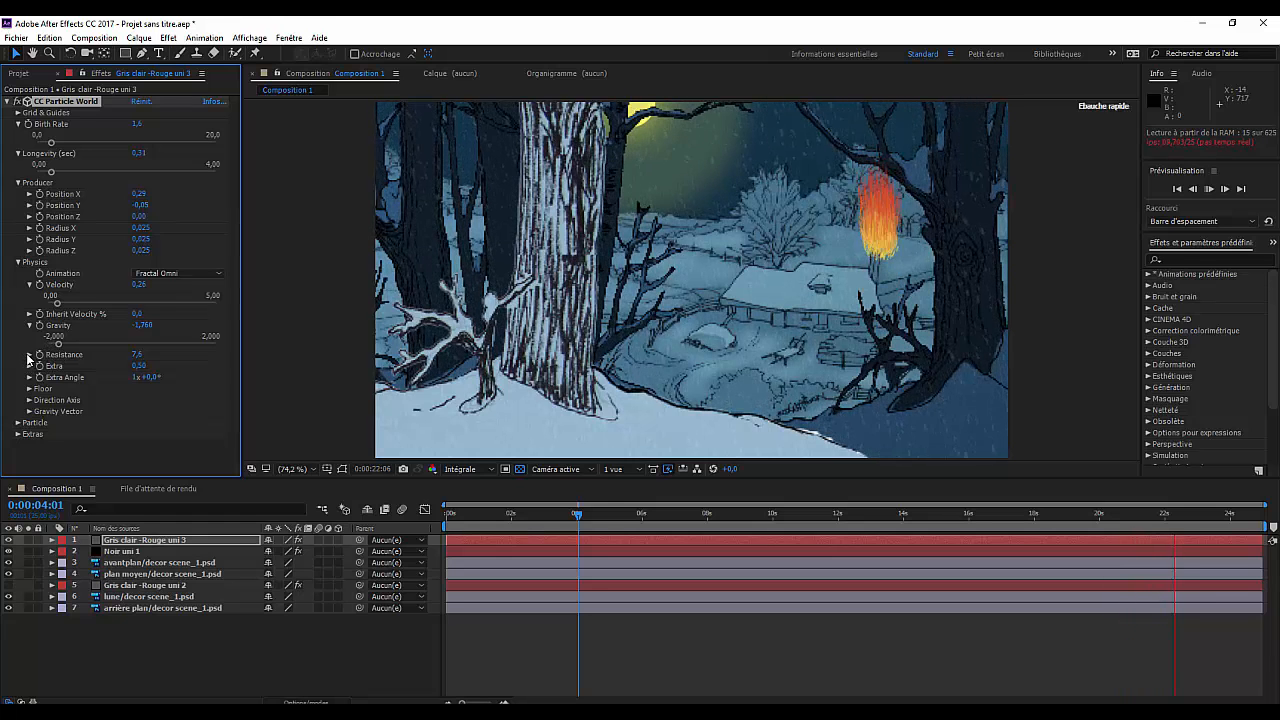
left_click(29, 355)
mouse_move(100, 377)
left_mouse_down()
mouse_move(155, 377)
mouse_move(78, 374)
mouse_move(193, 378)
mouse_move(105, 375)
left_mouse_up()
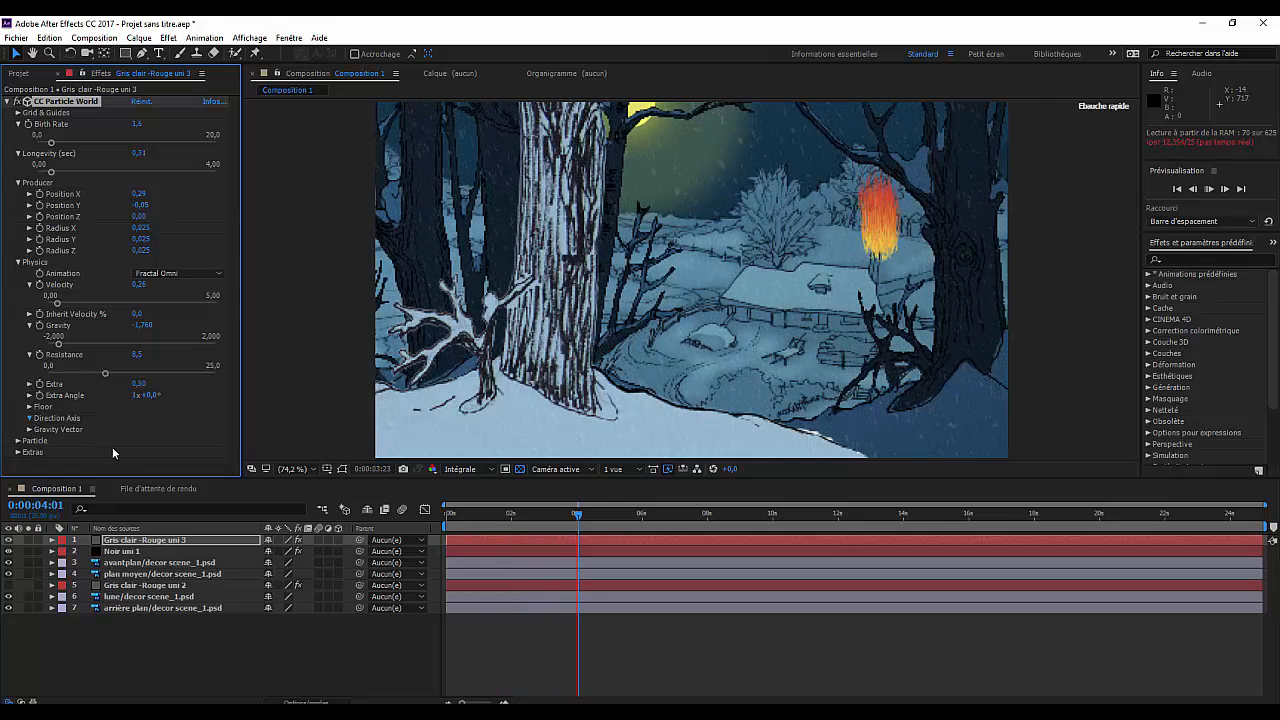
Switch the particle animation to Direction Axis and set Axis X to about 0,502, Axis Y to -0,605 and Axis Z to -0,742
left_click(29, 418)
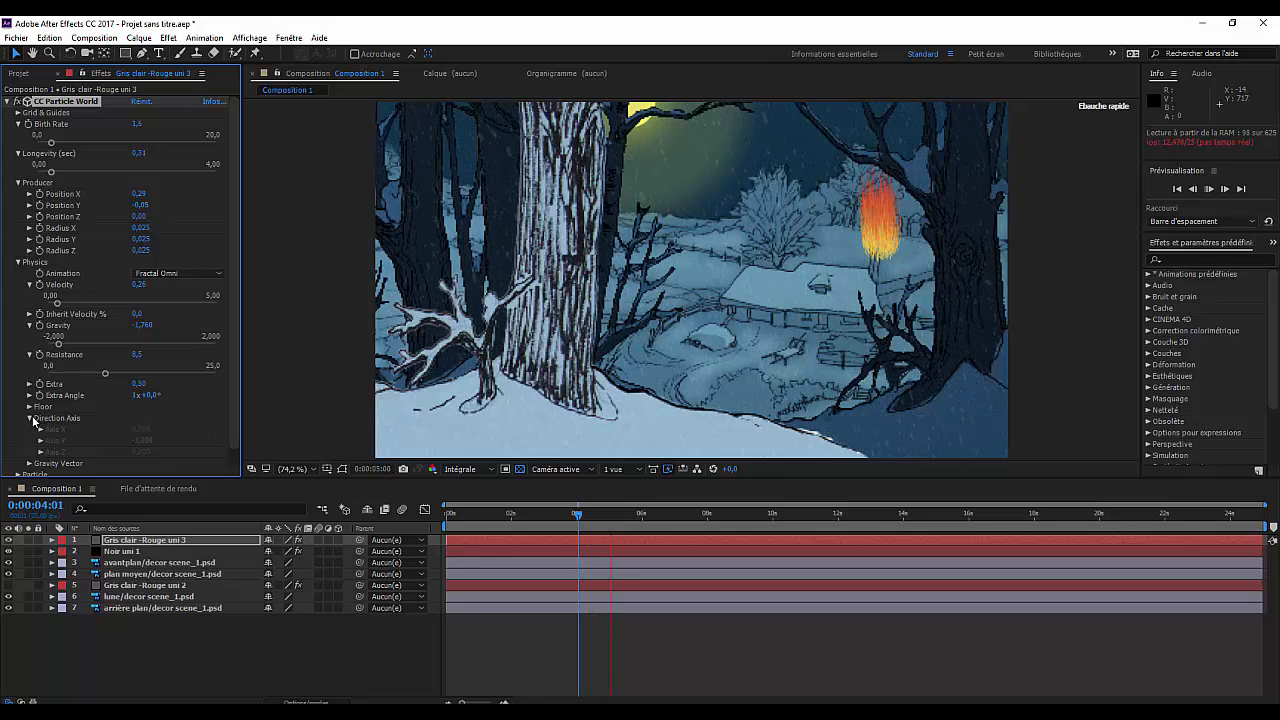
left_click(217, 277)
left_click(204, 300)
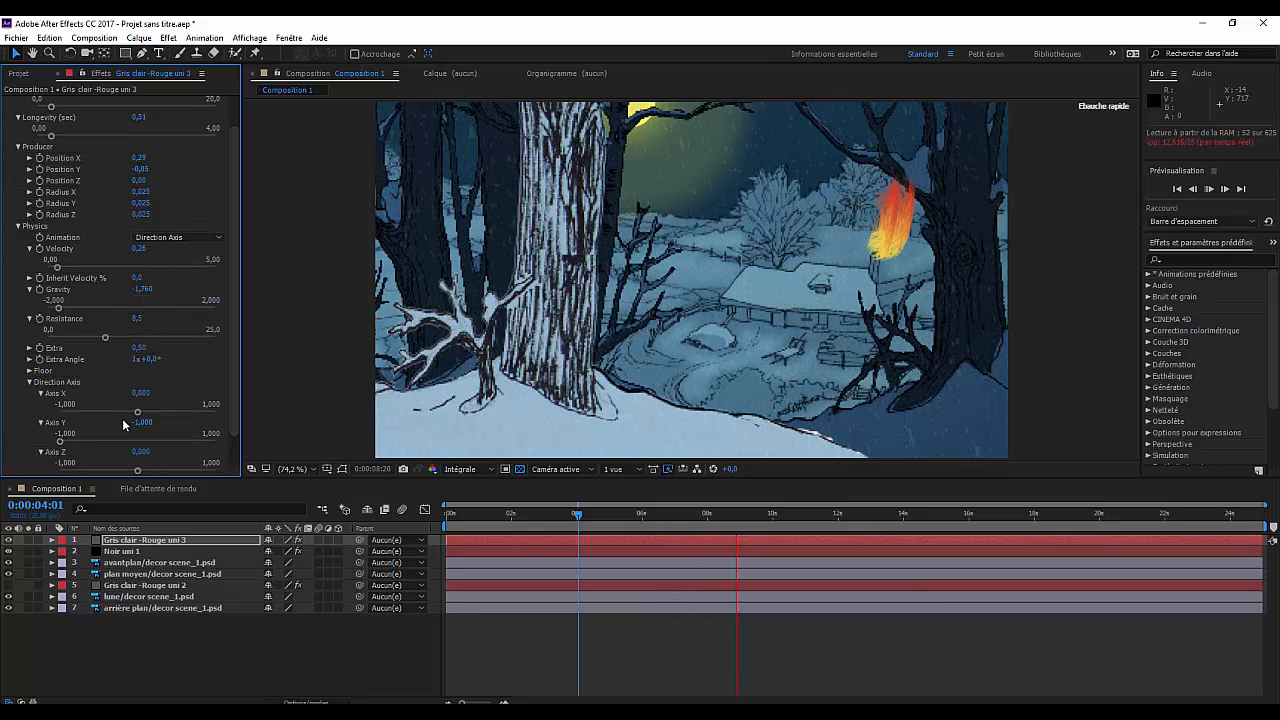
left_click_drag(138, 413, 178, 415)
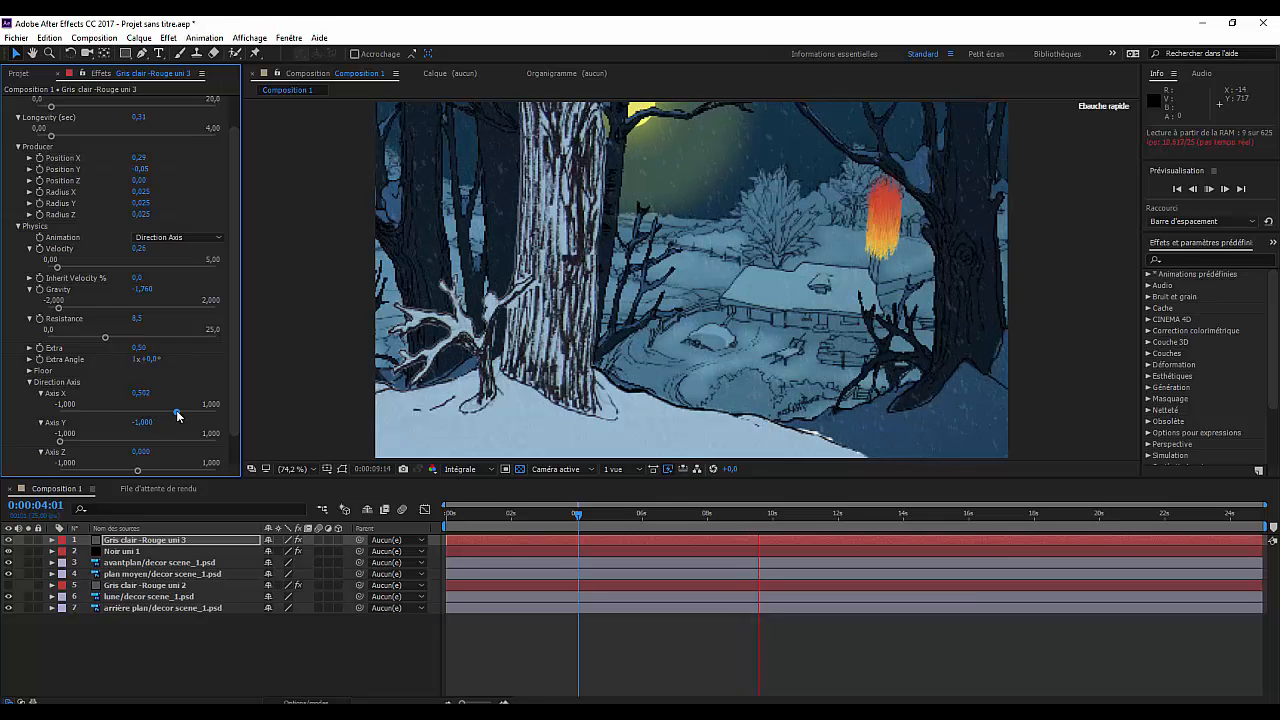
left_click_drag(60, 442, 197, 477)
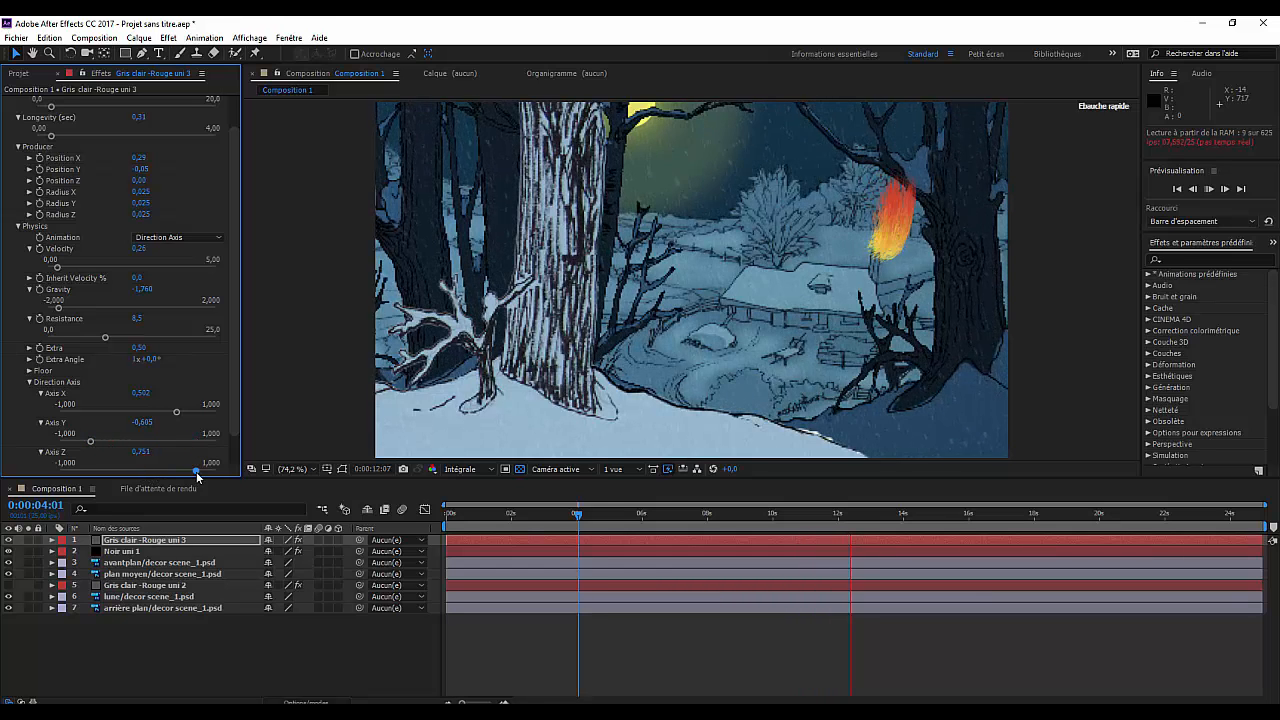
left_click_drag(197, 477, 81, 472)
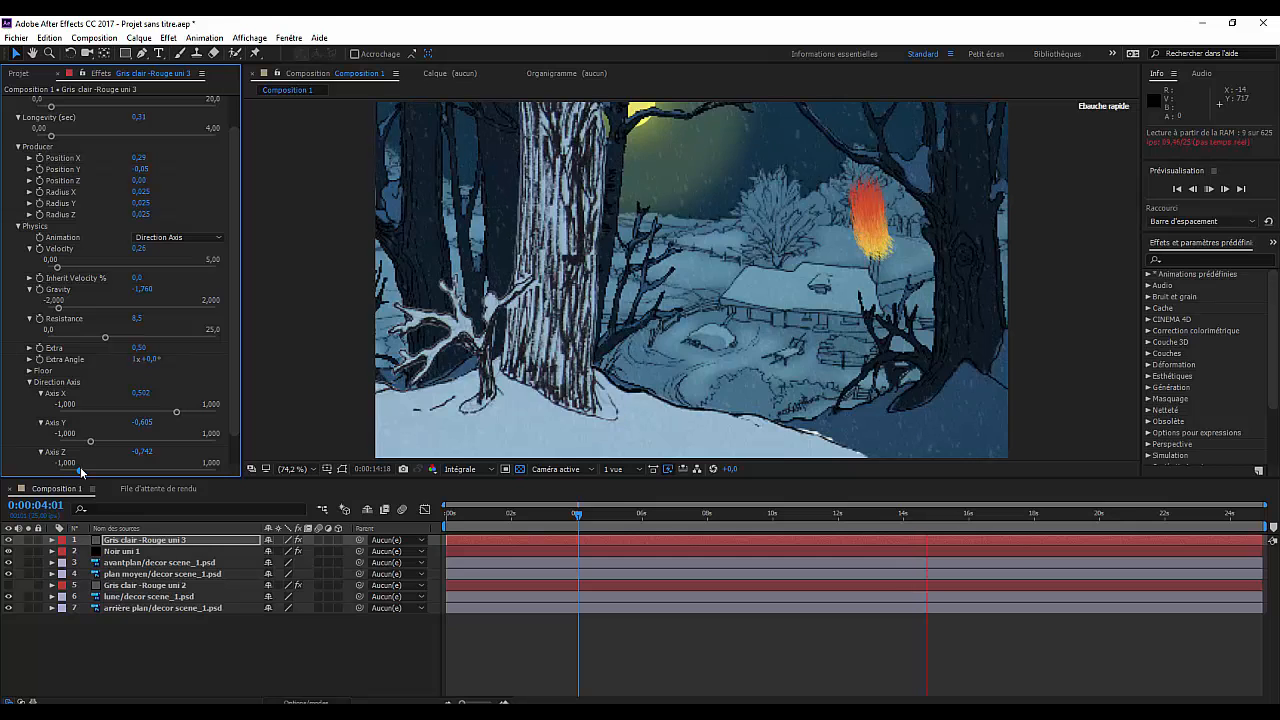
Collapse the Direction Axis settings and change the particle animation type to Cone Axis
left_click(30, 383)
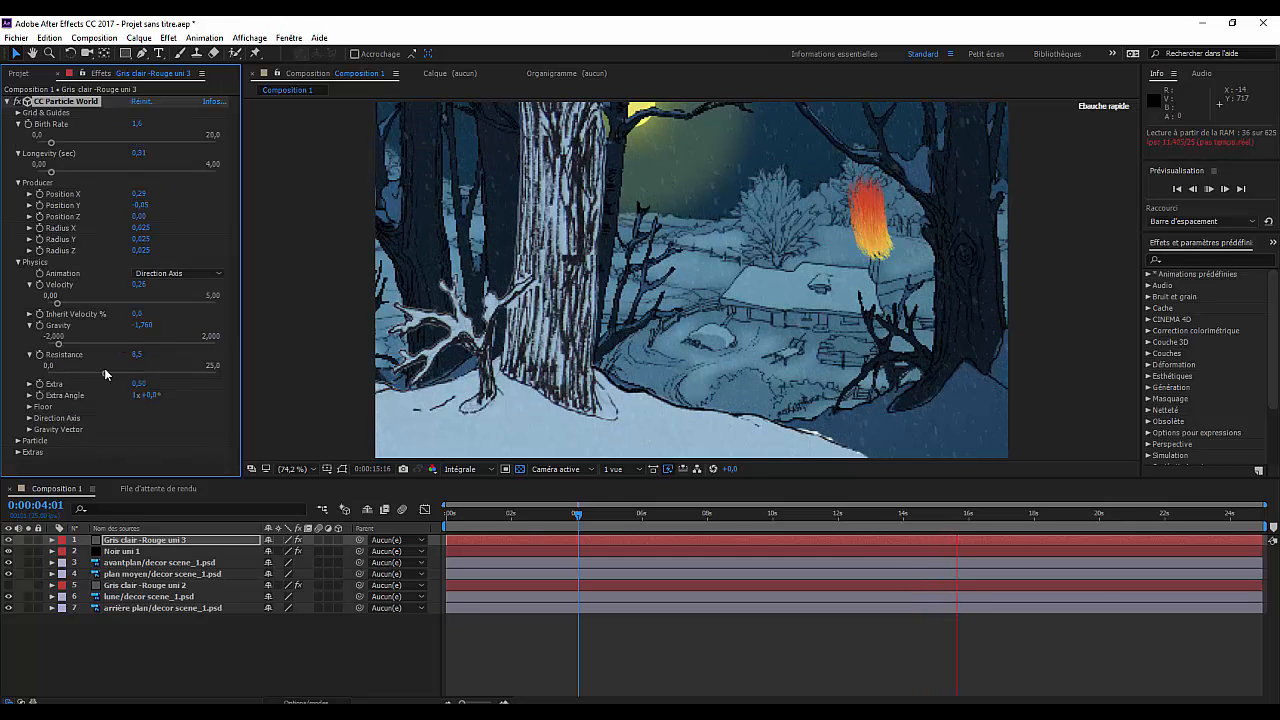
left_click(219, 274)
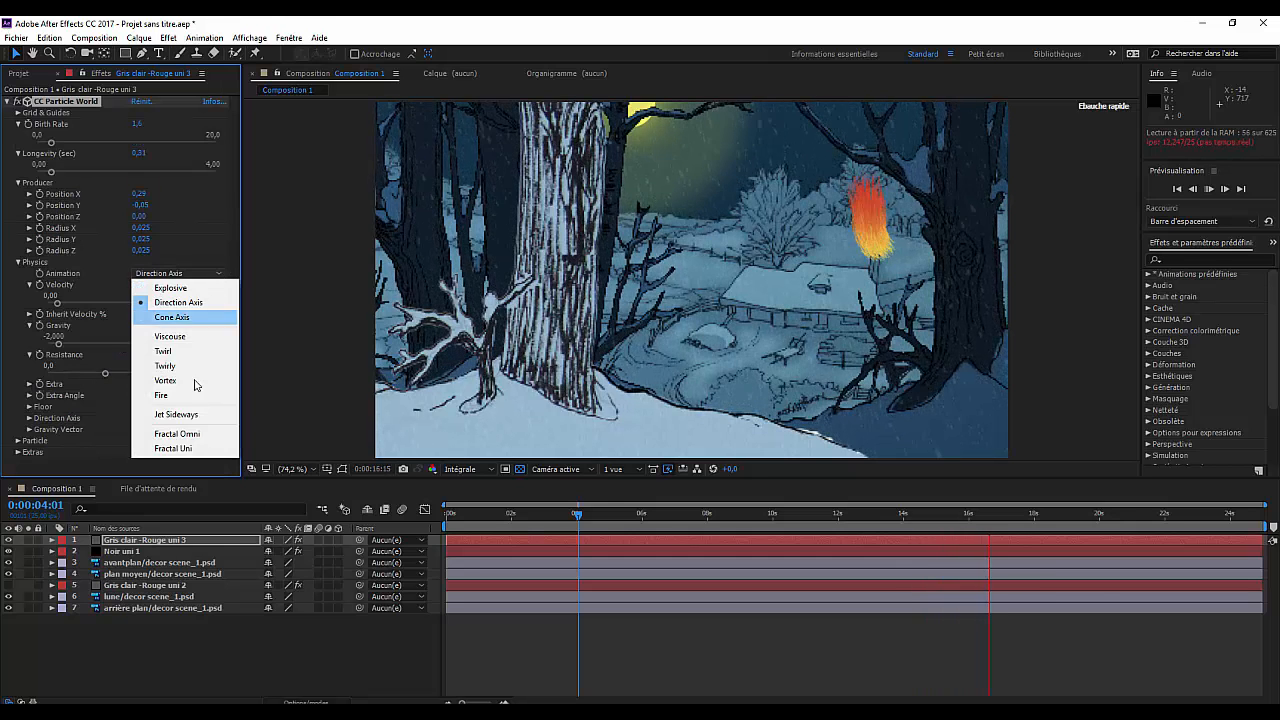
left_click(171, 318)
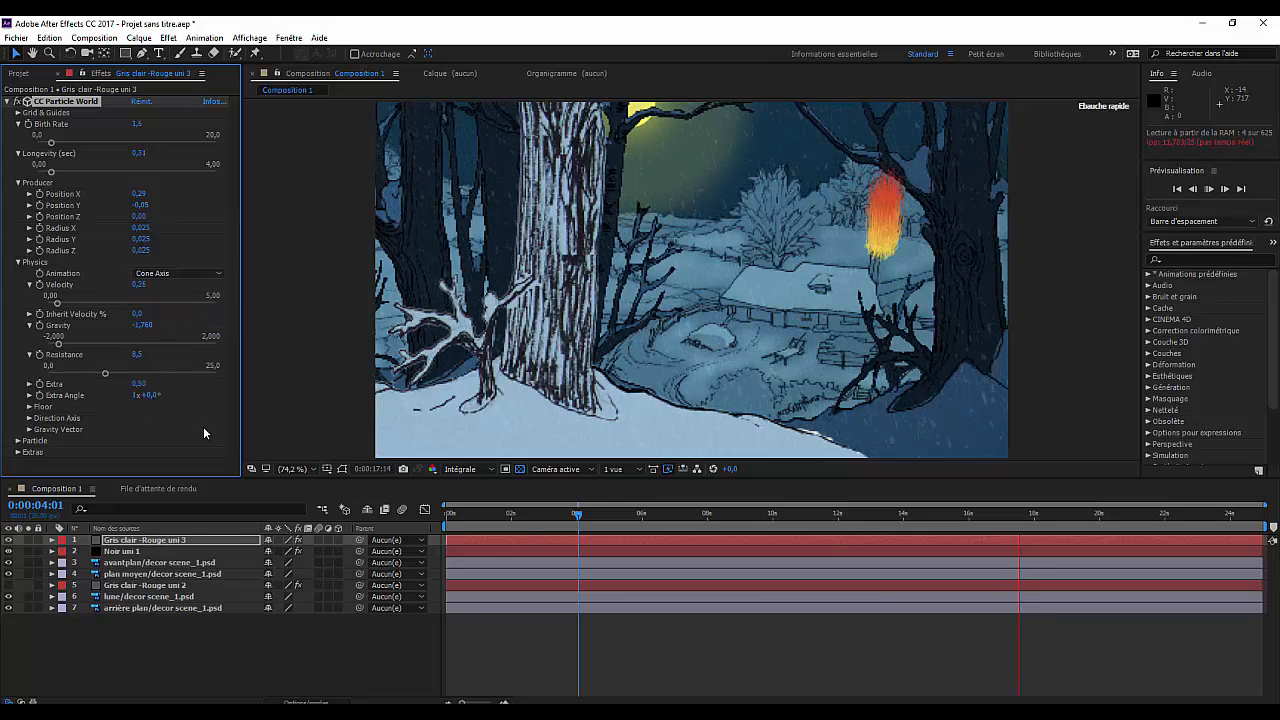
Examine the Floor, Direction Axis, Gravity Vector and Producer settings of the chimney particles during the preview
left_click(29, 407)
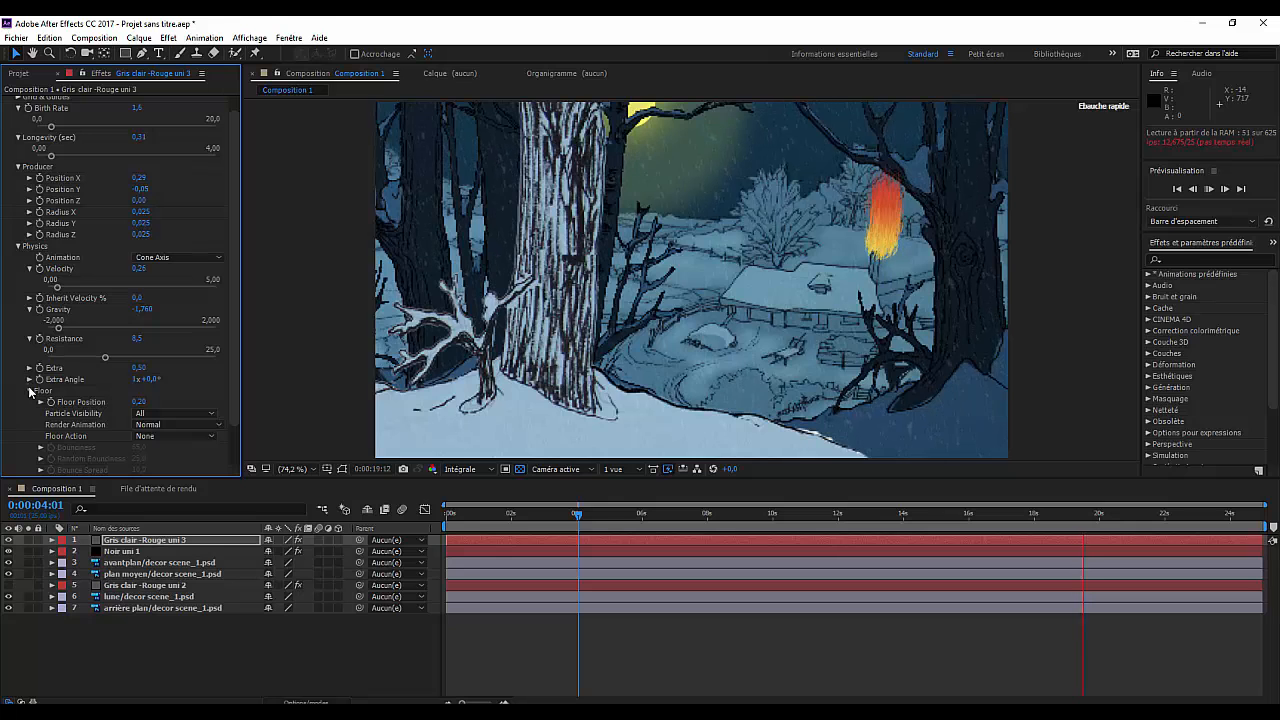
left_click(29, 391)
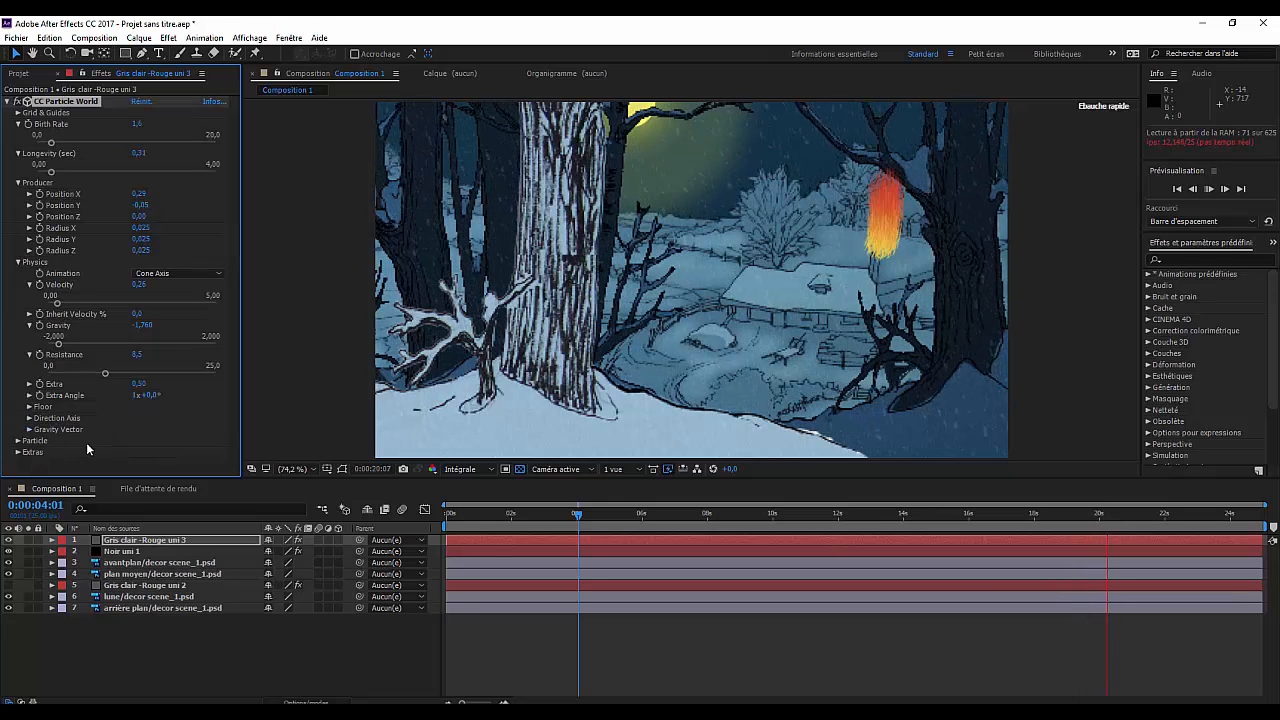
left_click(30, 420)
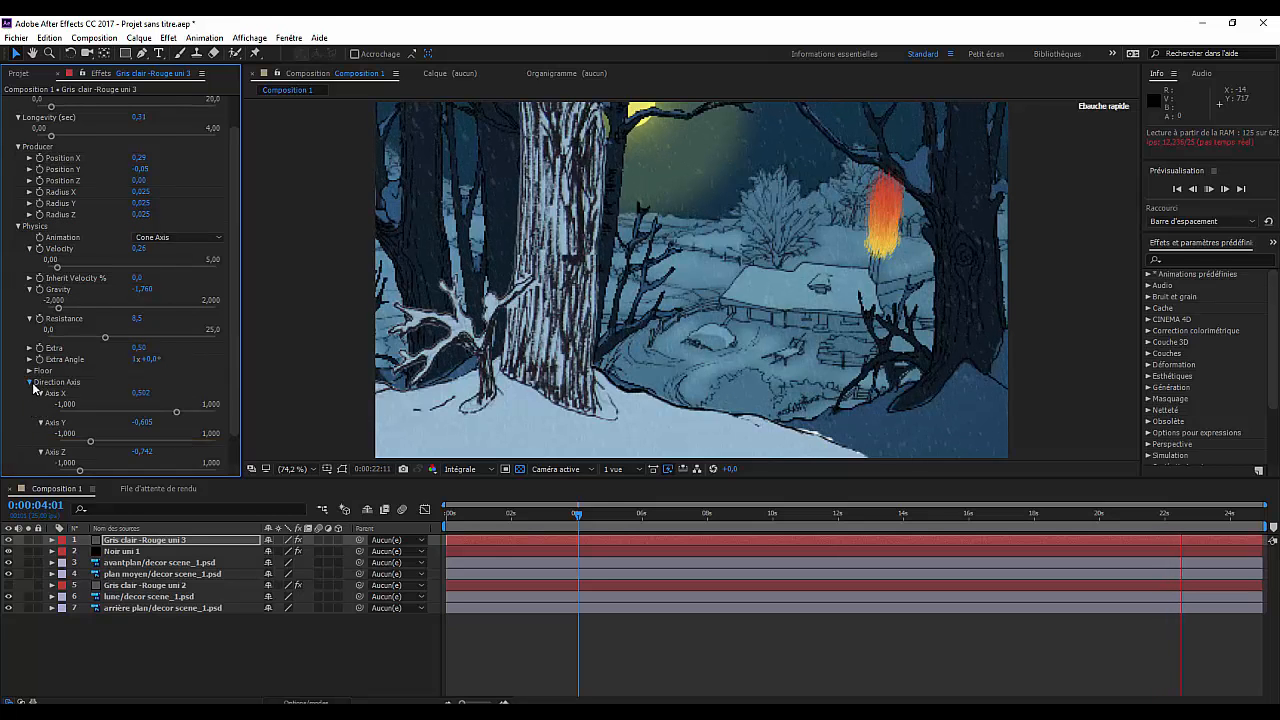
left_click(31, 383)
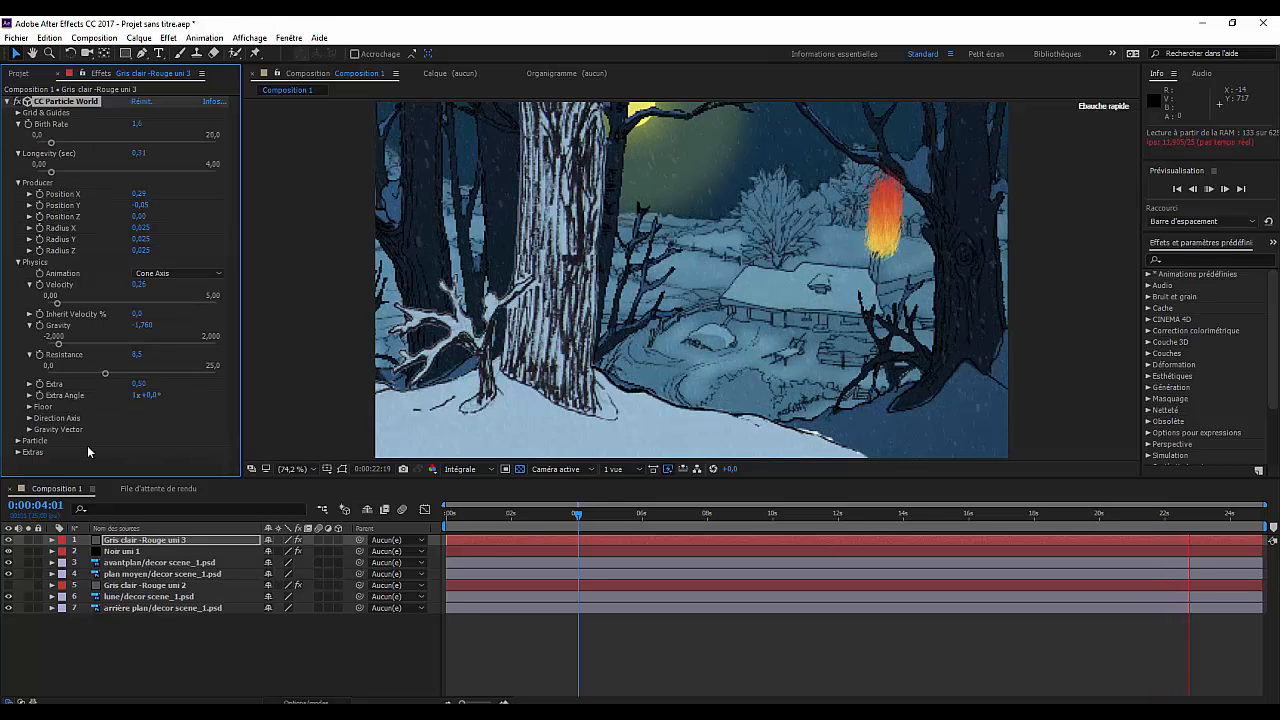
left_click(30, 430)
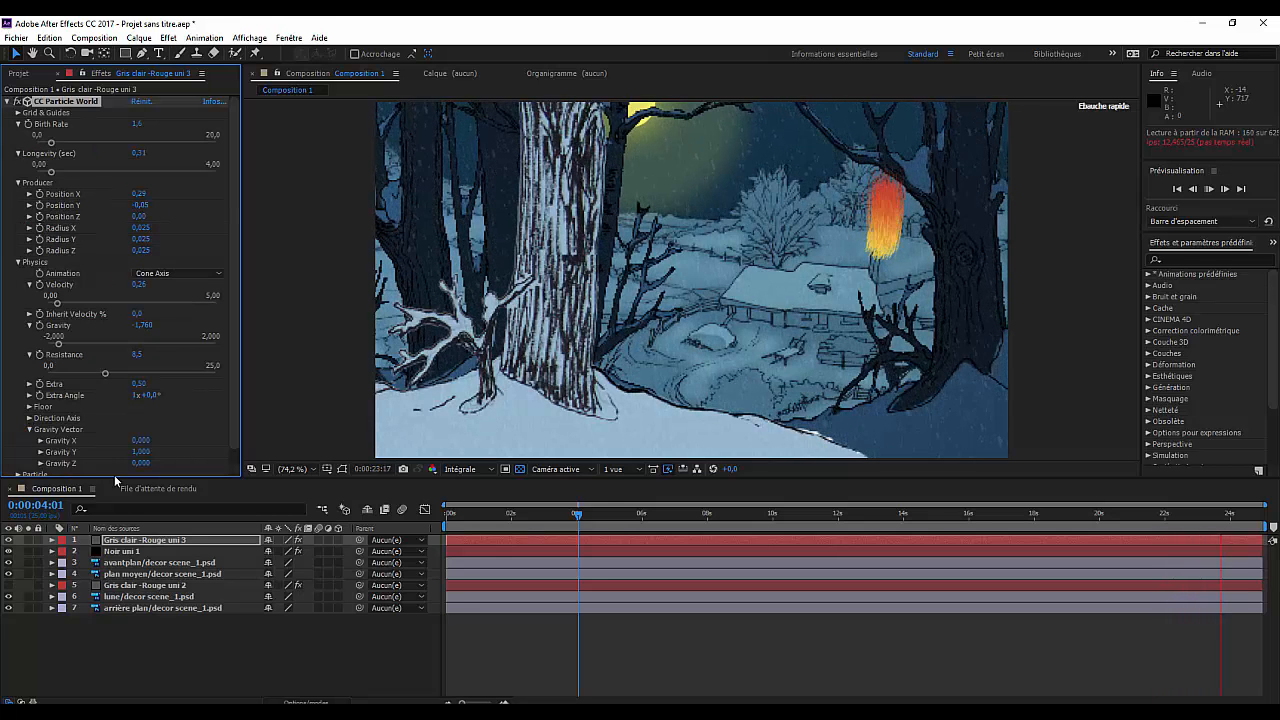
left_click(30, 430)
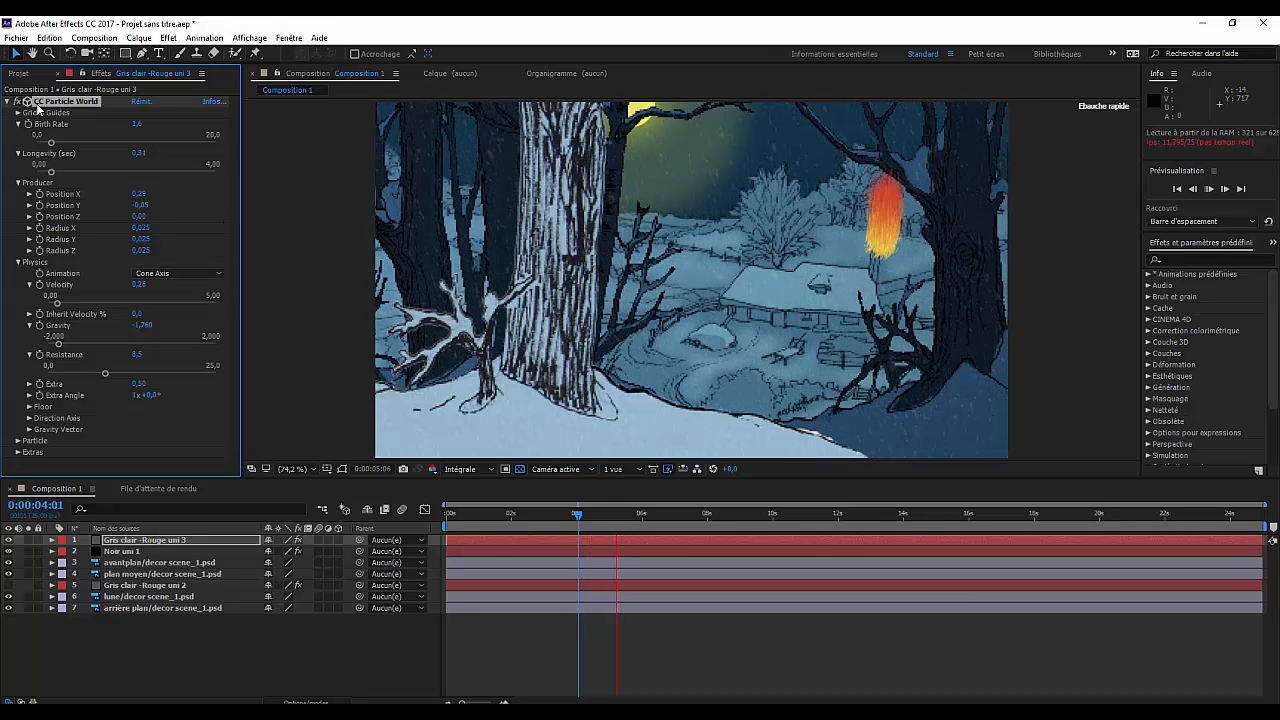
left_click(18, 183)
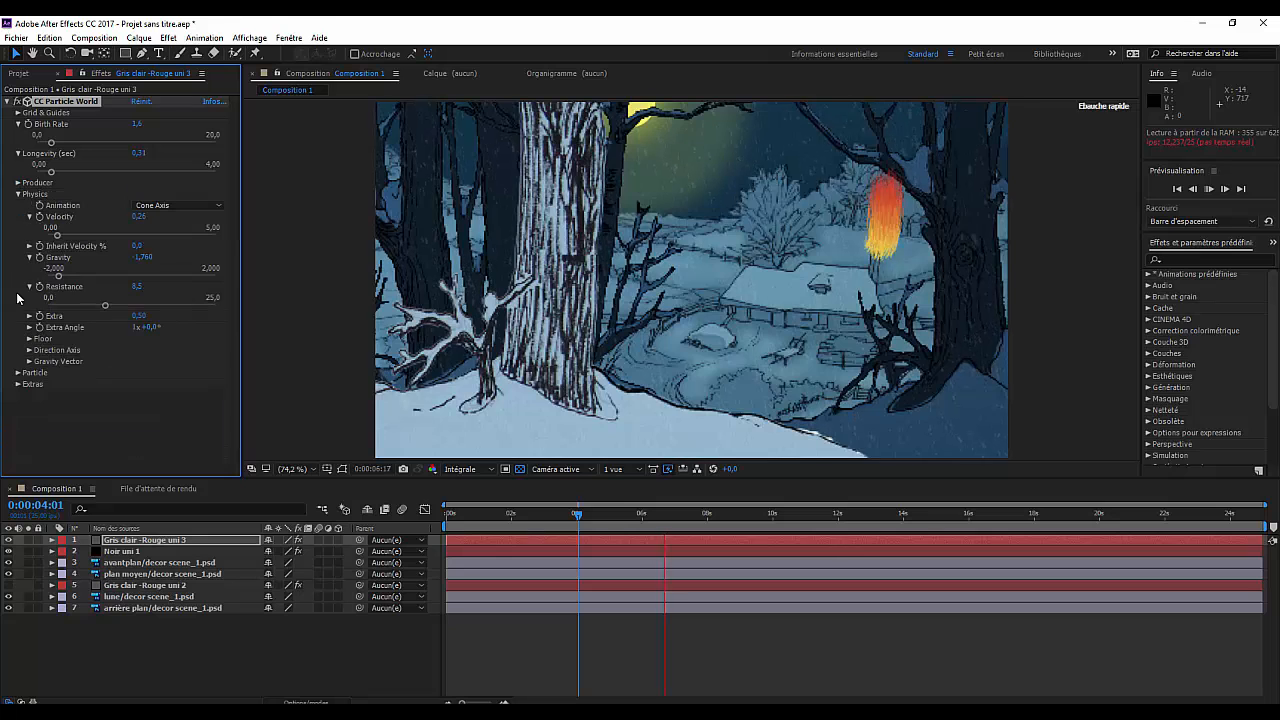
left_click(18, 182)
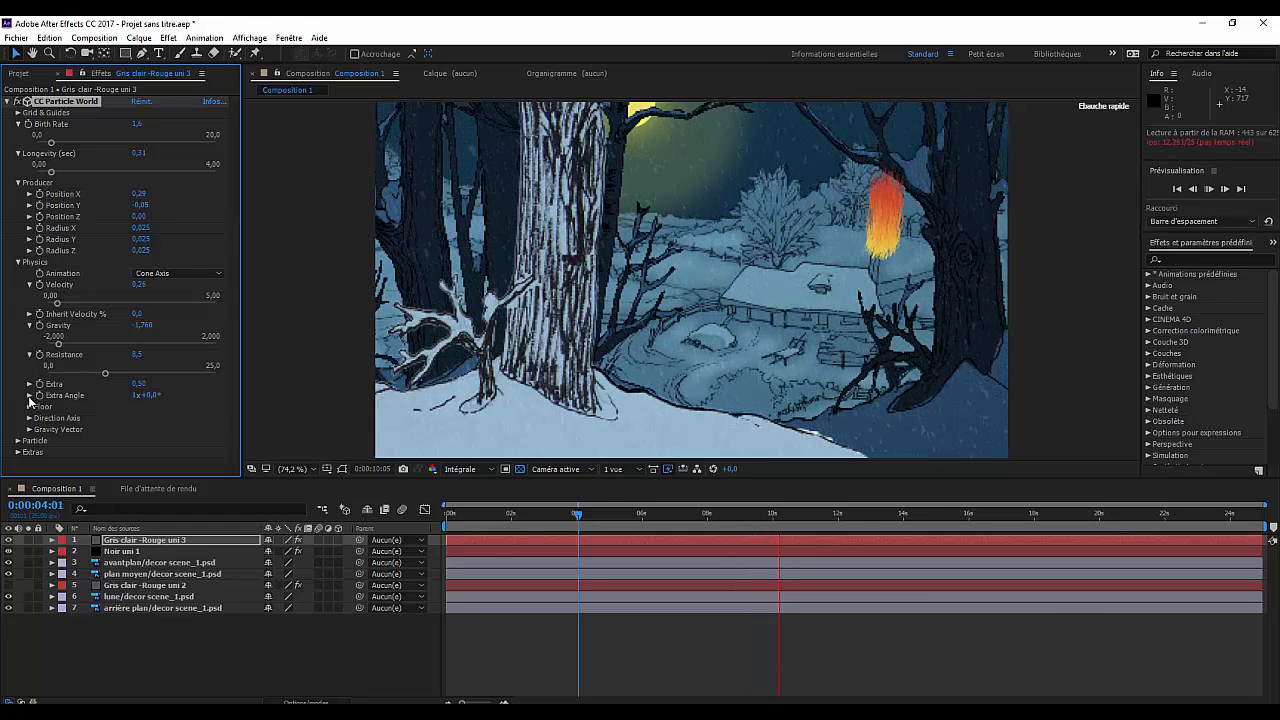
left_click(216, 274)
left_click(218, 277)
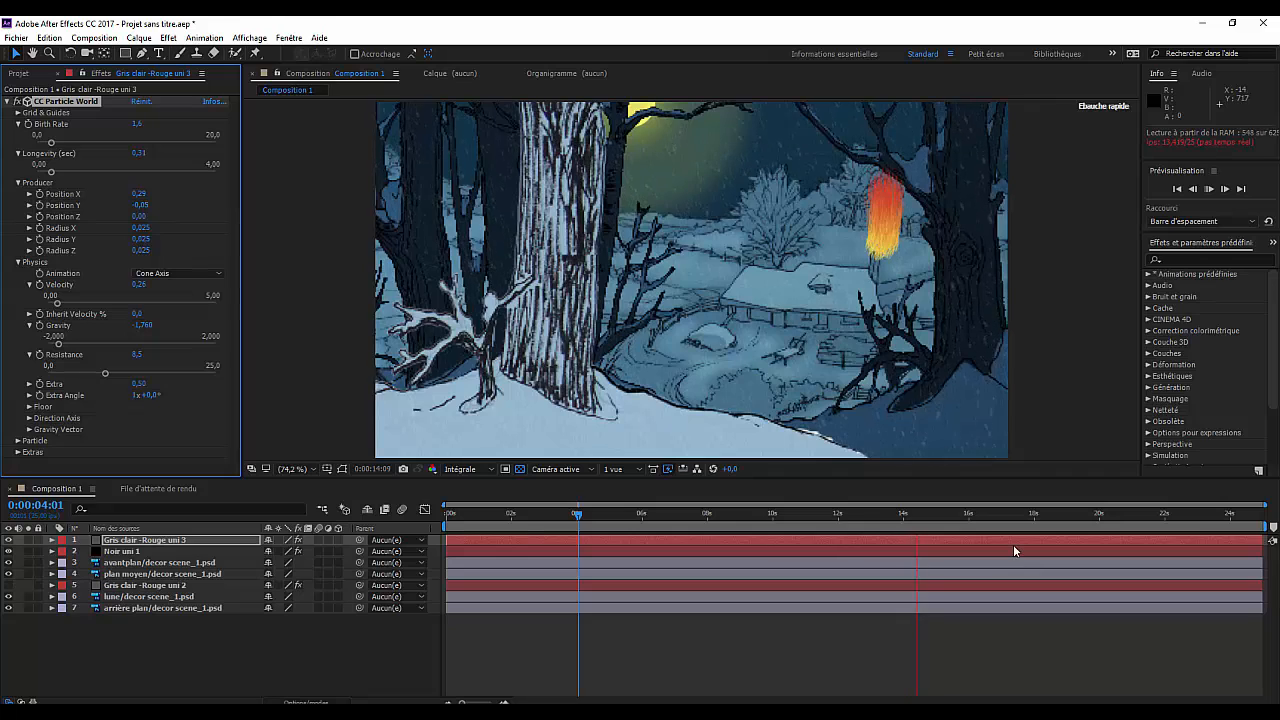
Stop the preview, then set the chimney particles' Birth Rate to 1,2 with the Producer settings collapsed
key("space")
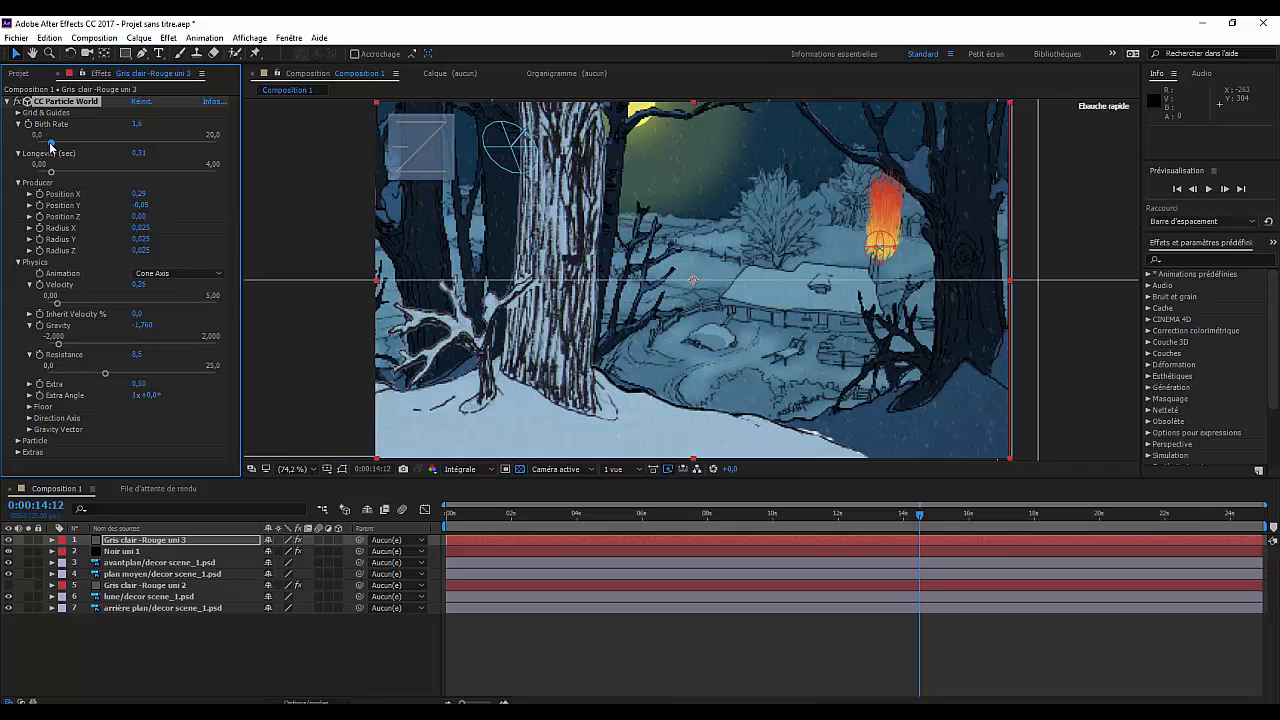
left_click_drag(51, 145, 47, 145)
left_click(18, 183)
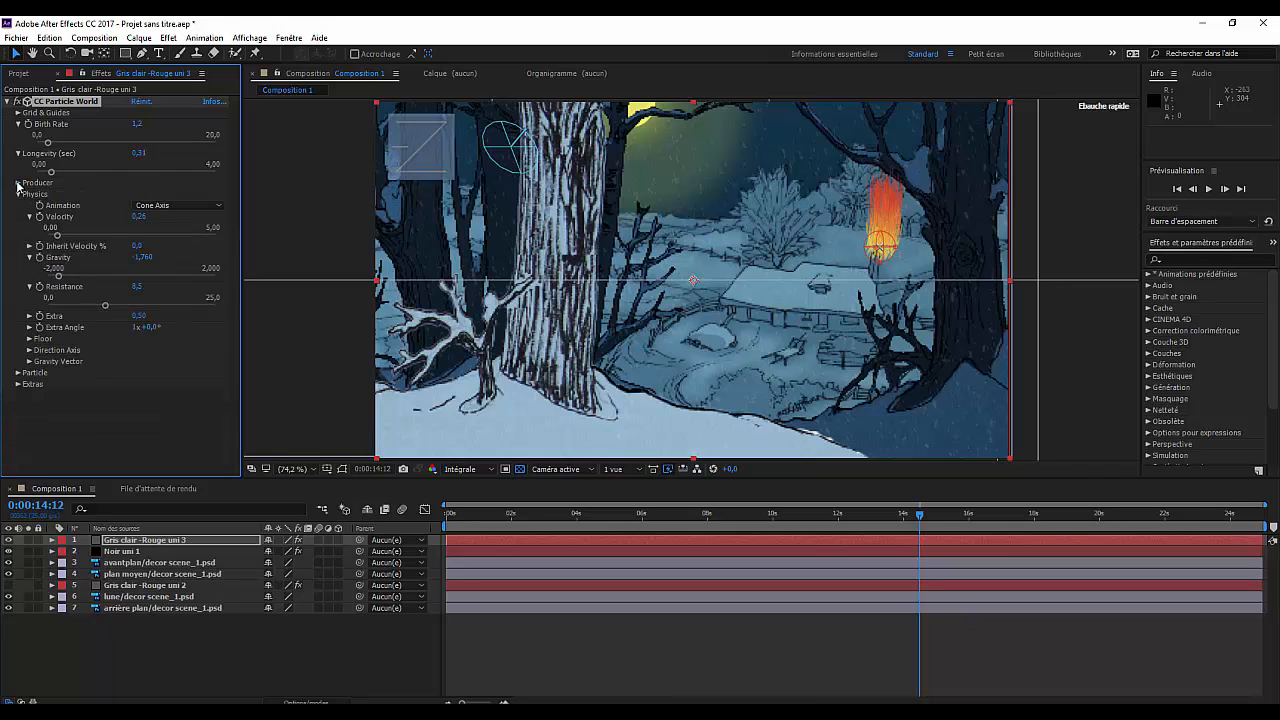
left_click(214, 208)
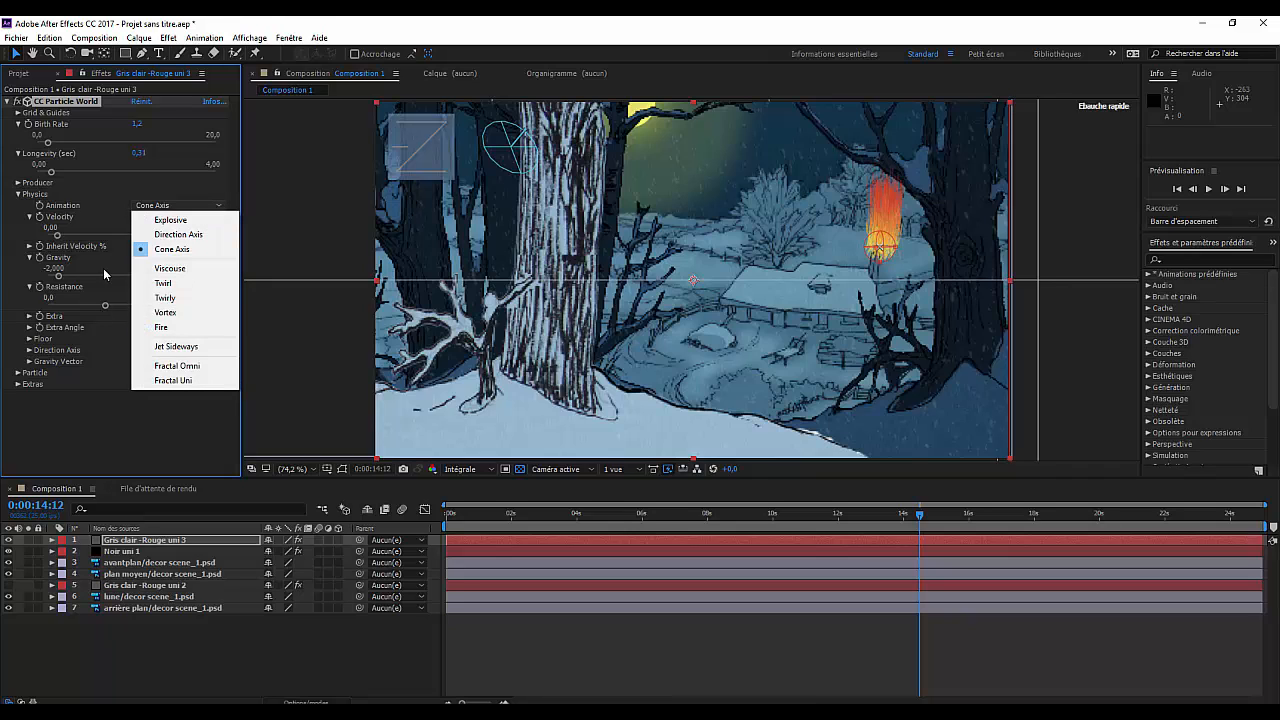
left_click(113, 195)
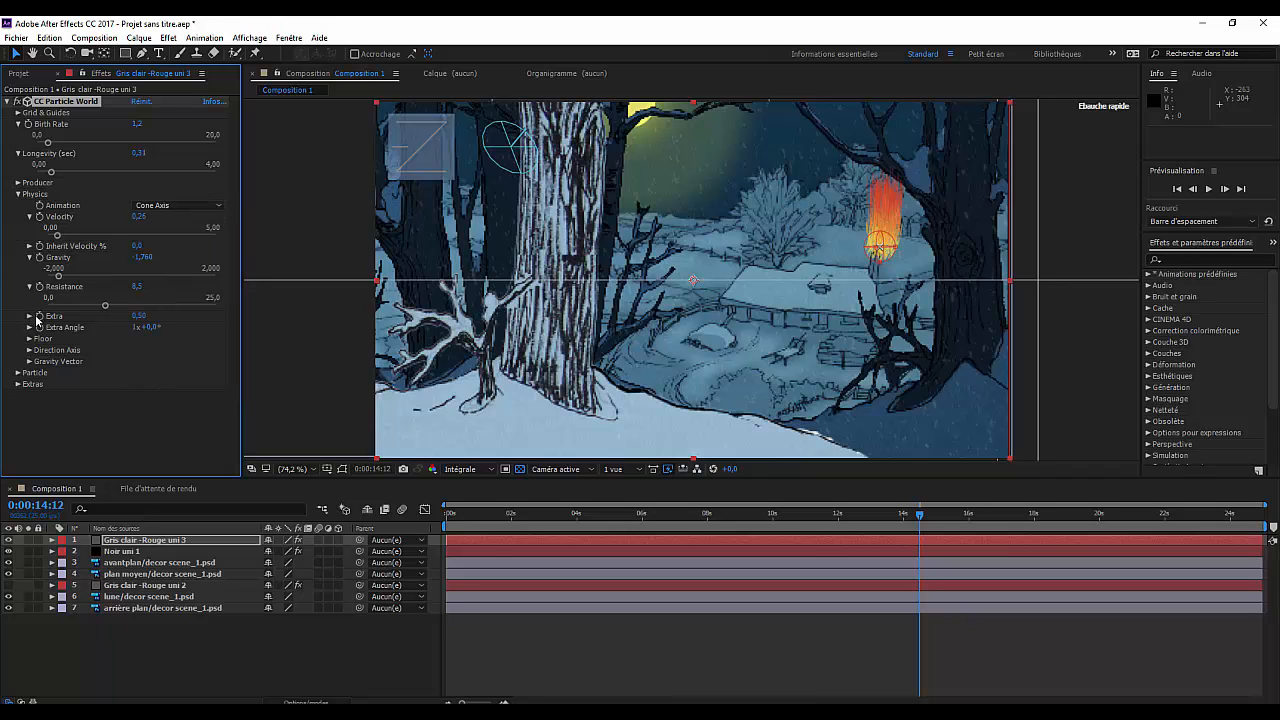
Open the Particle settings and set the chimney particles' type to Lens Darken Fade after trying Lens Bubble and Bubble
left_click(30, 246)
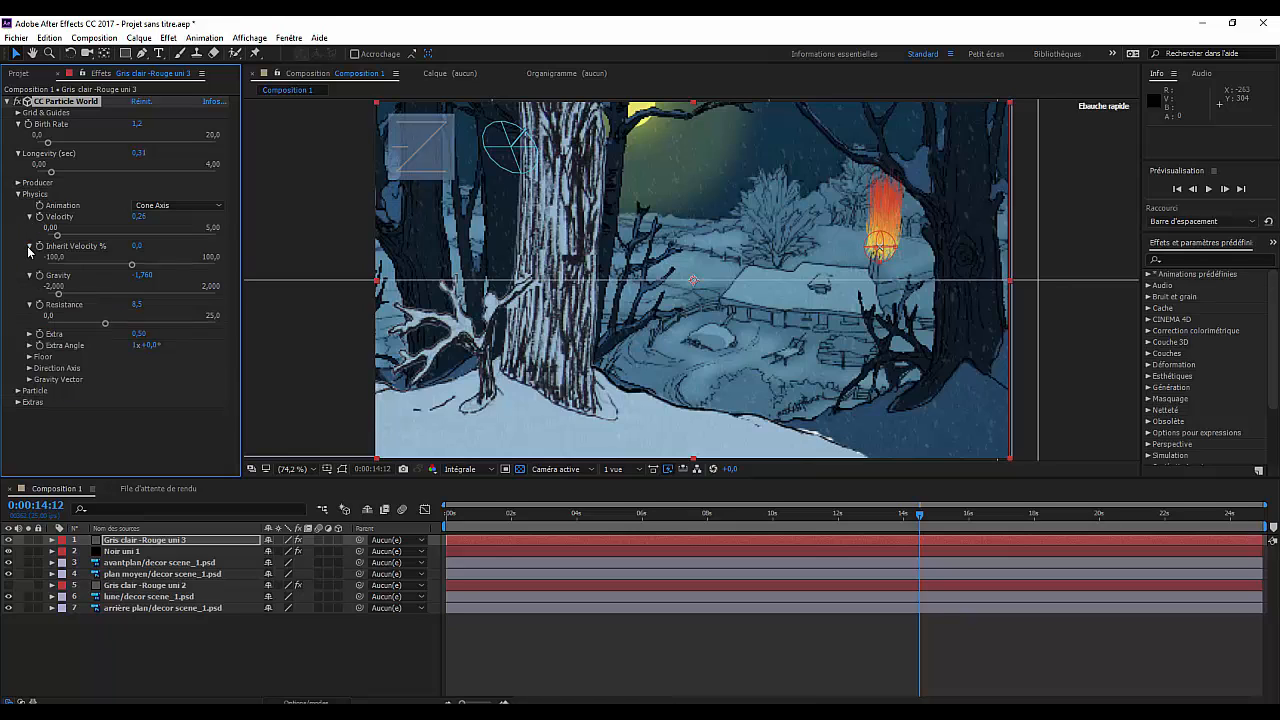
left_click(17, 390)
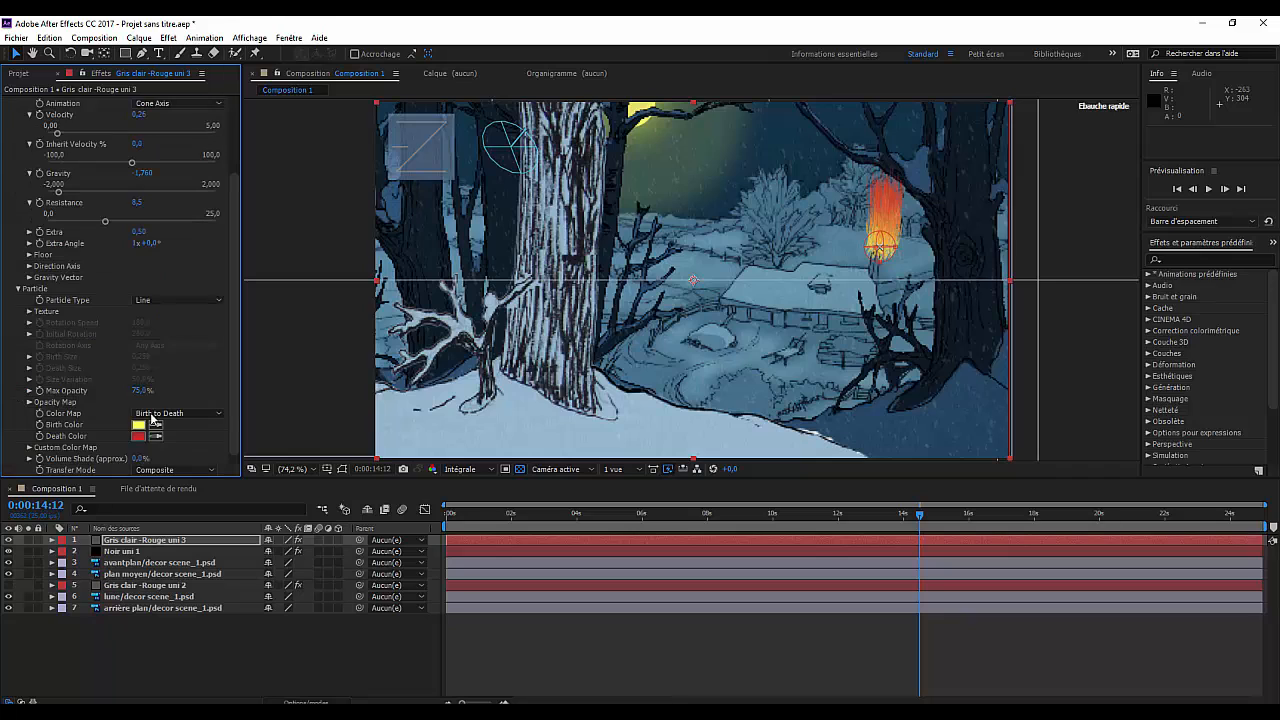
left_click(218, 302)
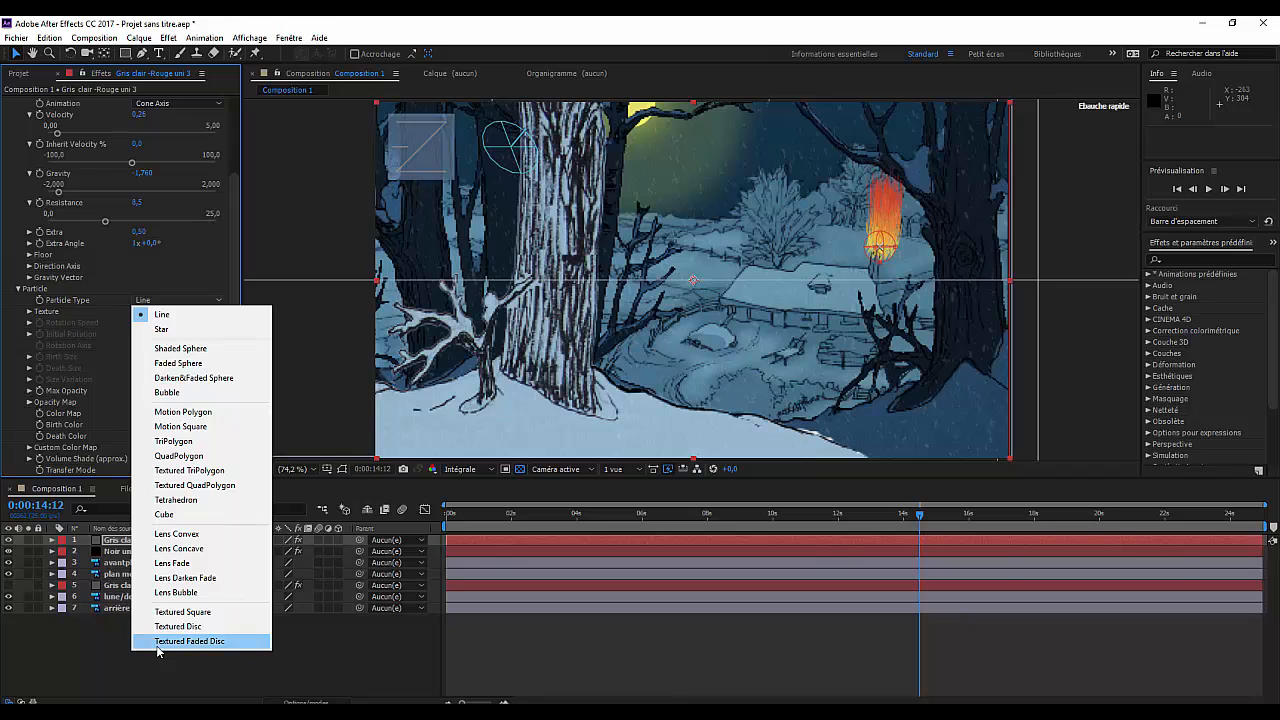
left_click(168, 596)
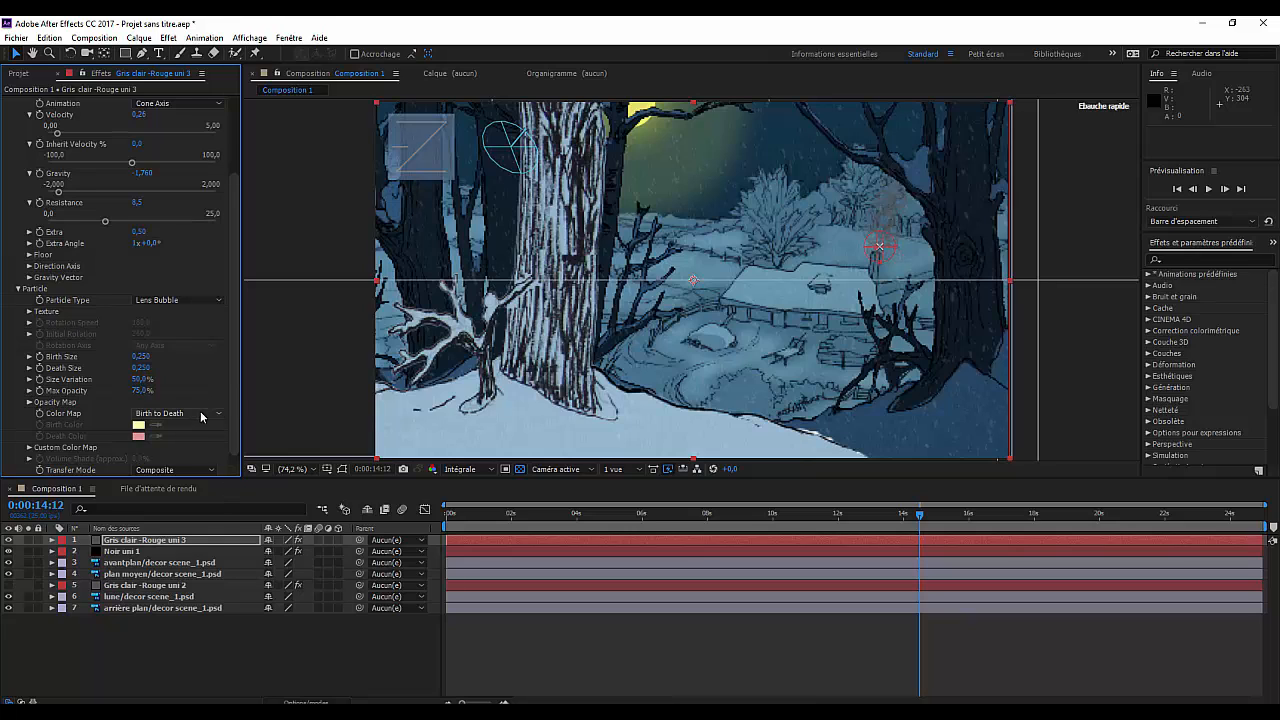
left_click(219, 300)
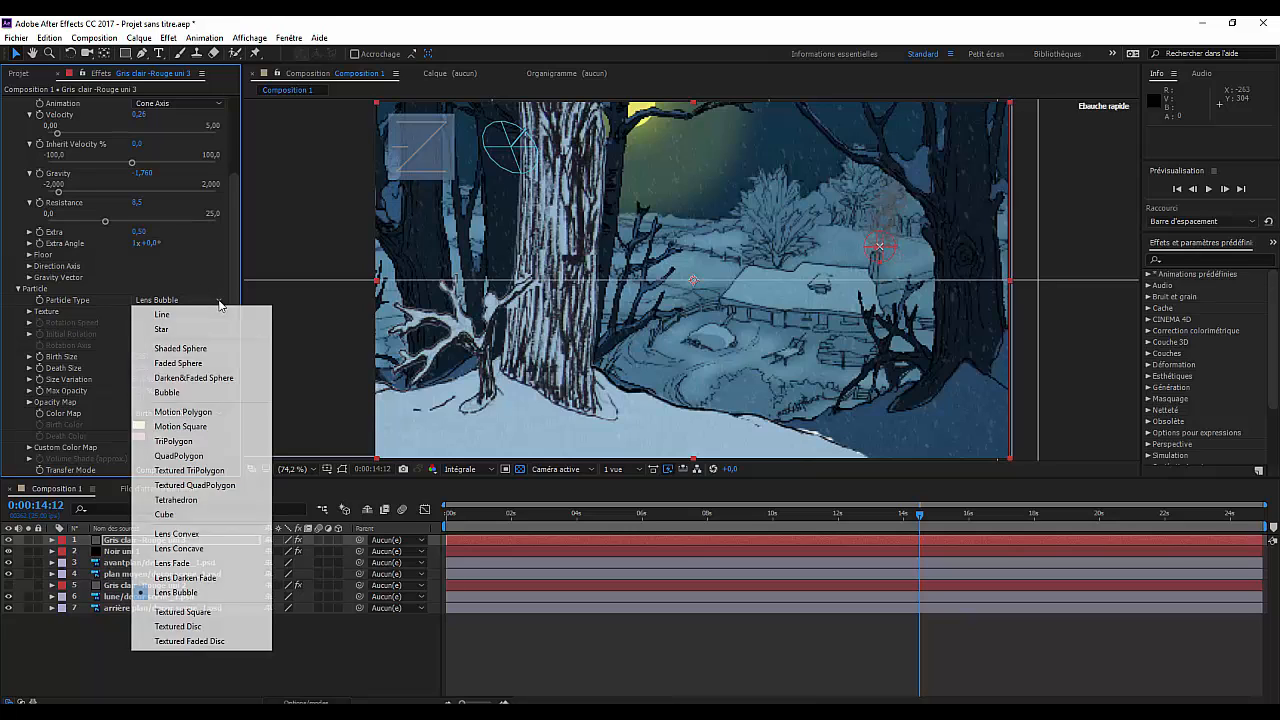
left_click(166, 392)
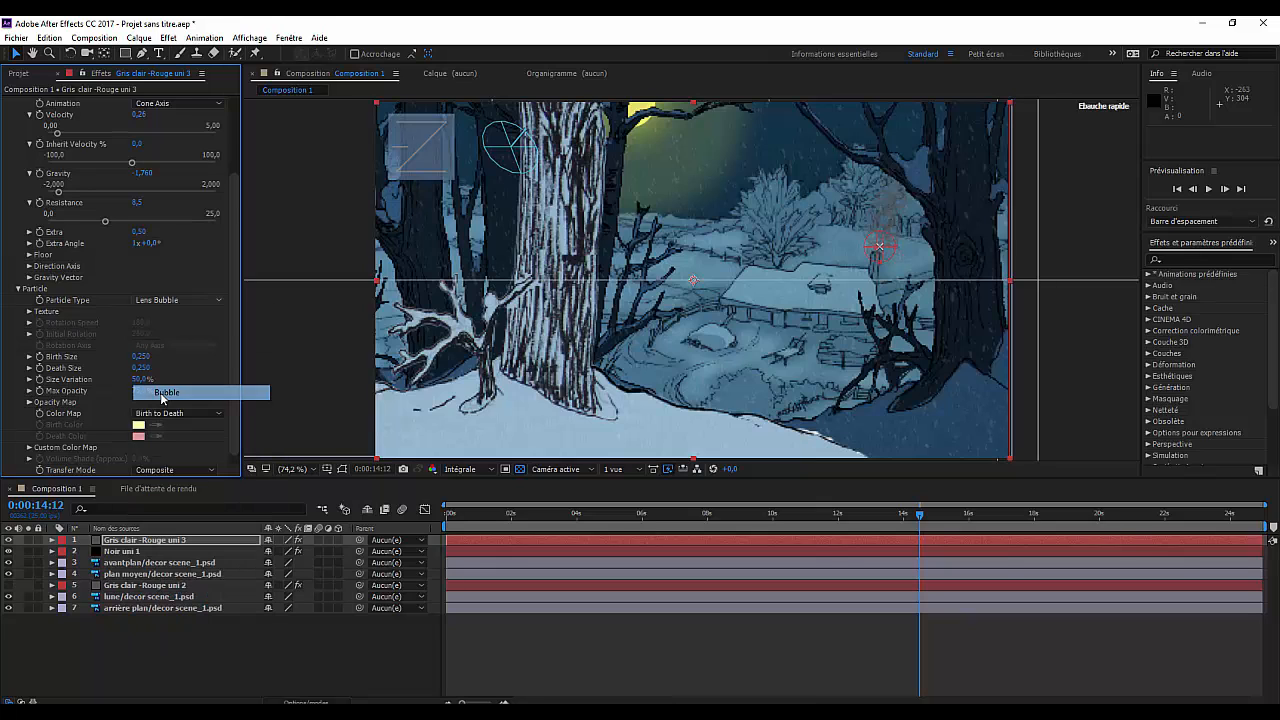
left_click(219, 303)
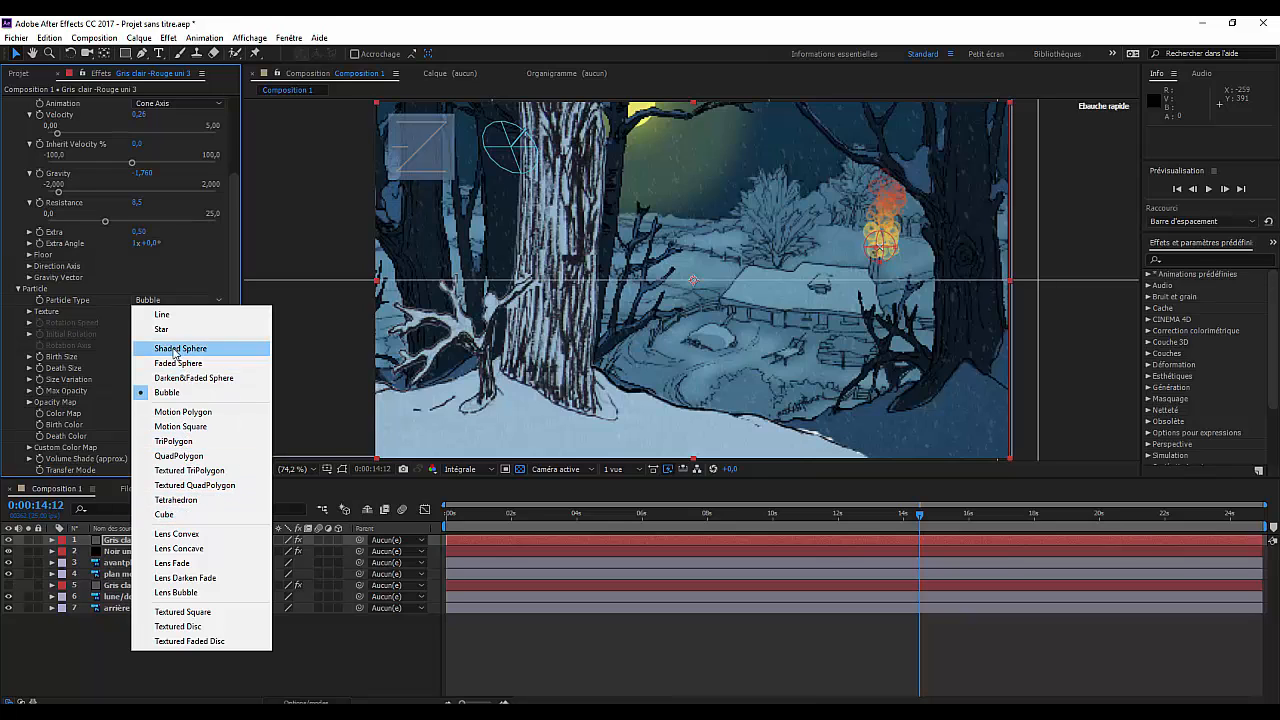
left_click(171, 581)
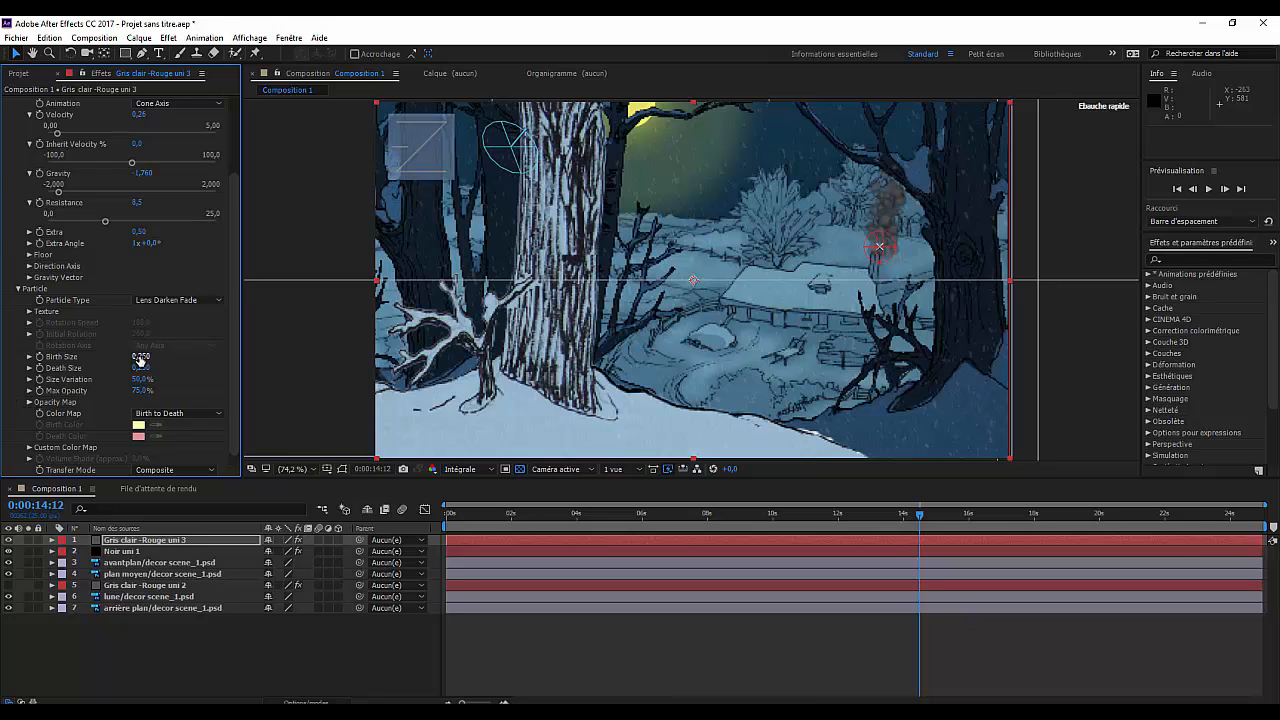
Set the chimney particles' Birth Size to 0,440, Death Size to 1,060, Size Variation to 90 % and Max Opacity to 14 %
left_click_drag(157, 356, 247, 375)
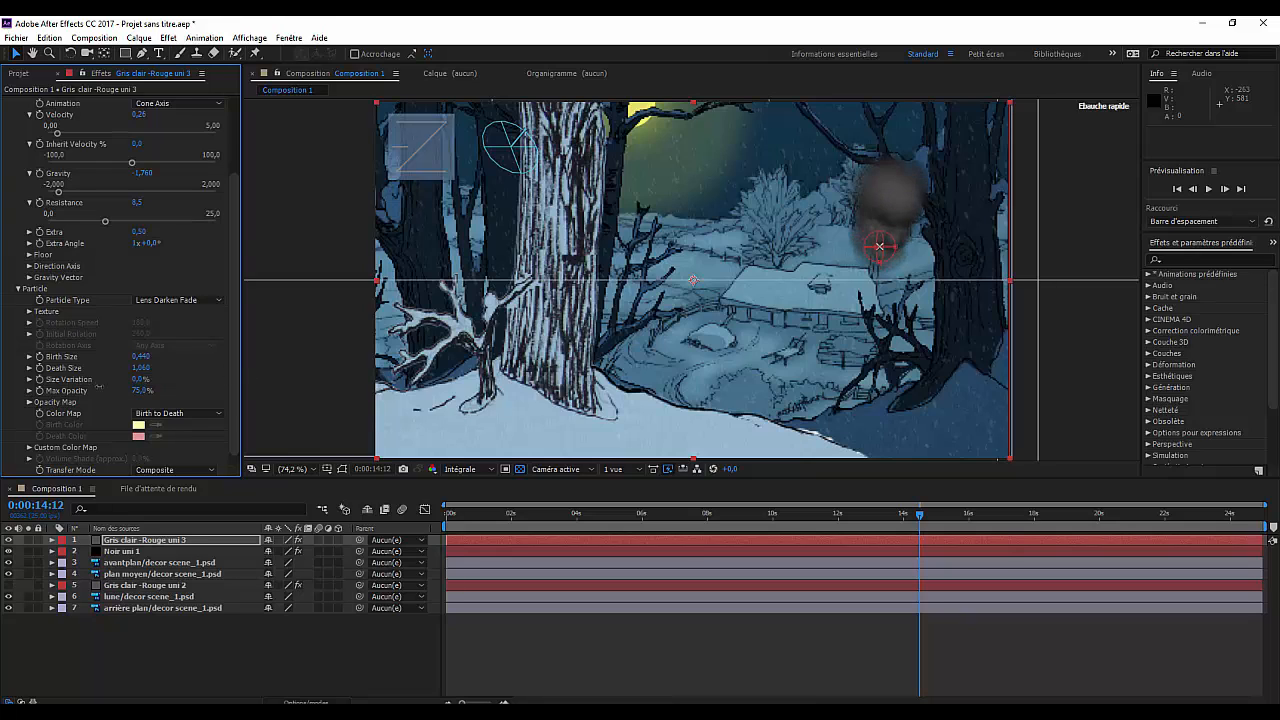
mouse_move(98, 386)
left_mouse_down()
mouse_move(143, 392)
mouse_move(110, 395)
left_mouse_up()
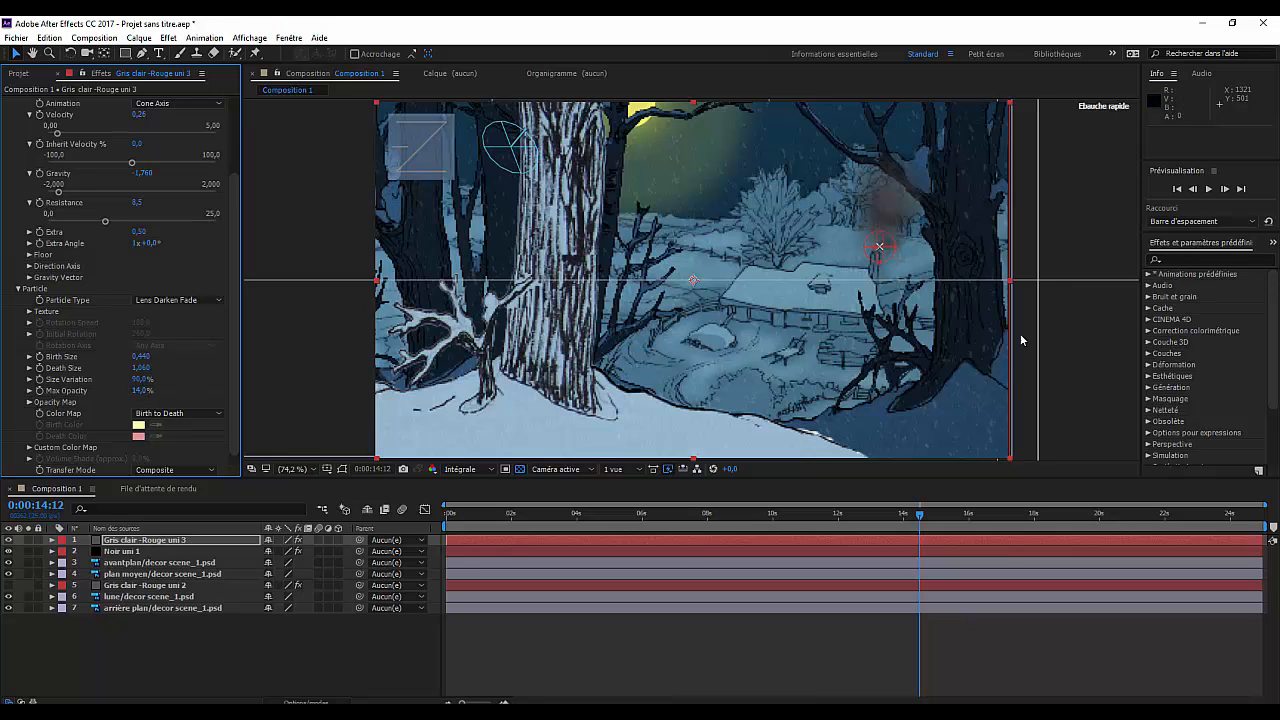
left_click(338, 390)
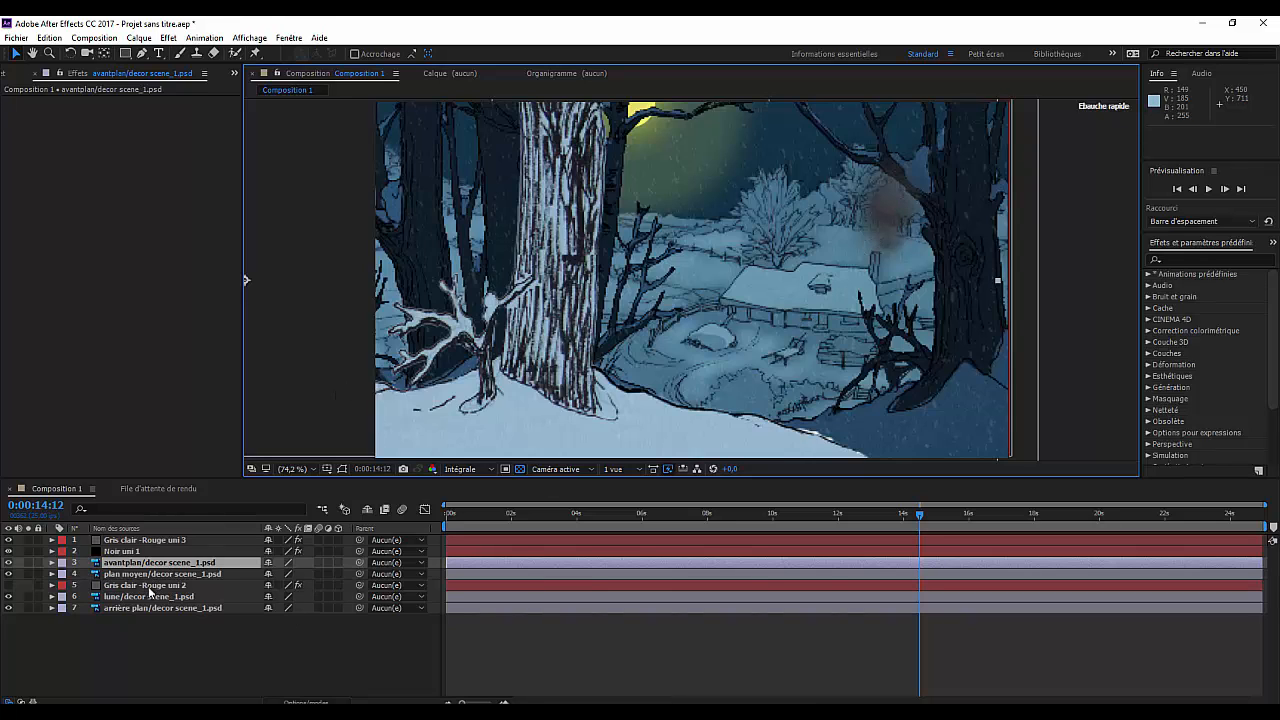
Select the Gris clair-Rouge uni 3 layer, set its particles' Max Opacity to 15 % and start the preview
left_click(148, 540)
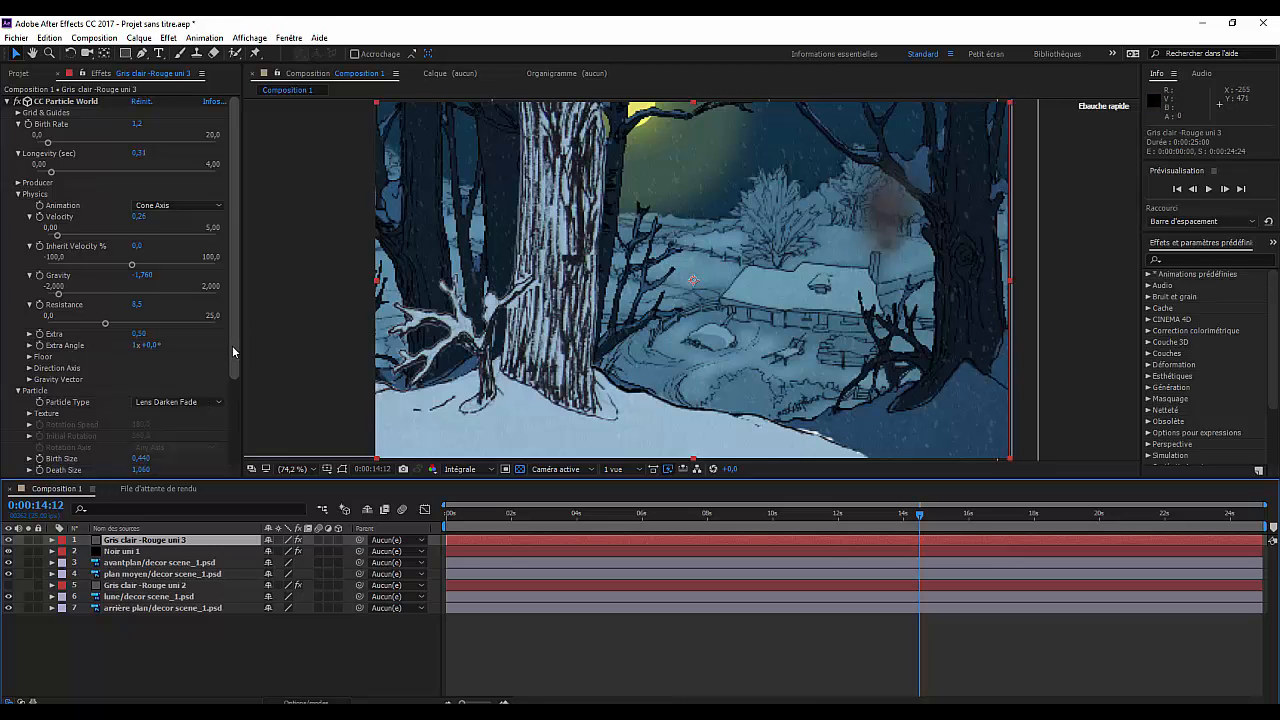
left_click_drag(232, 352, 232, 413)
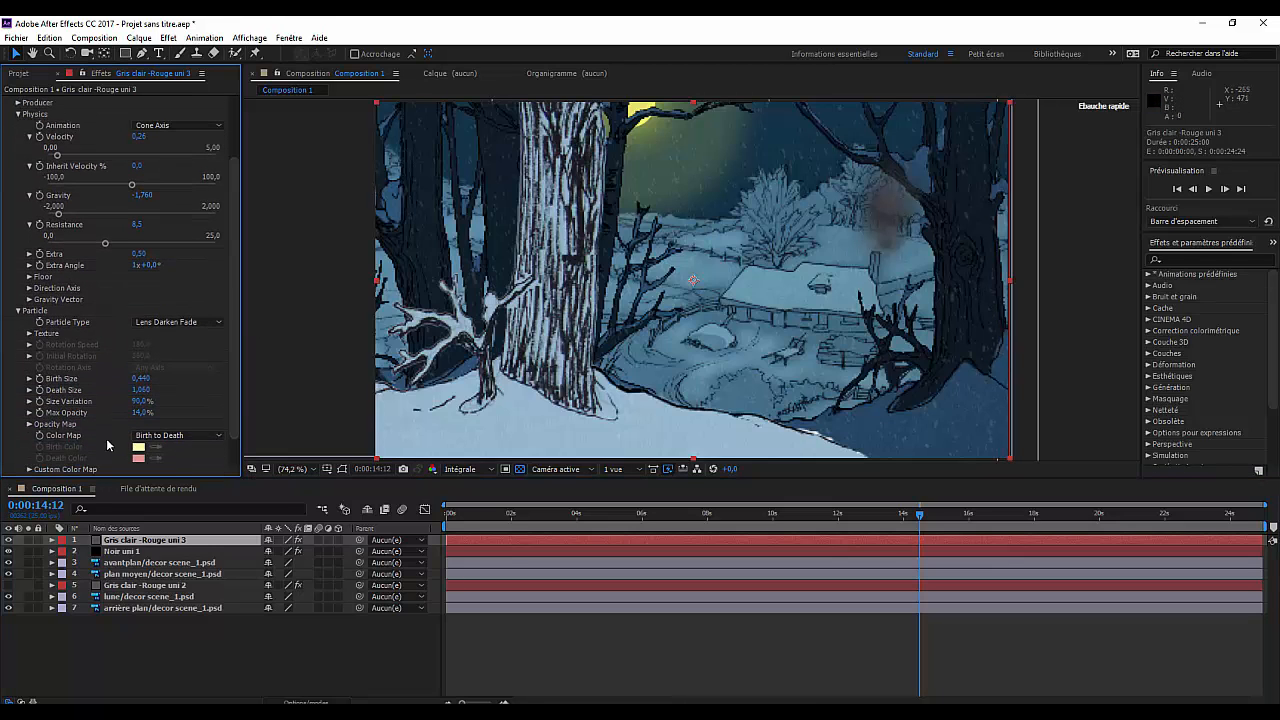
mouse_move(130, 412)
left_mouse_down()
mouse_move(152, 412)
mouse_move(111, 412)
left_mouse_up()
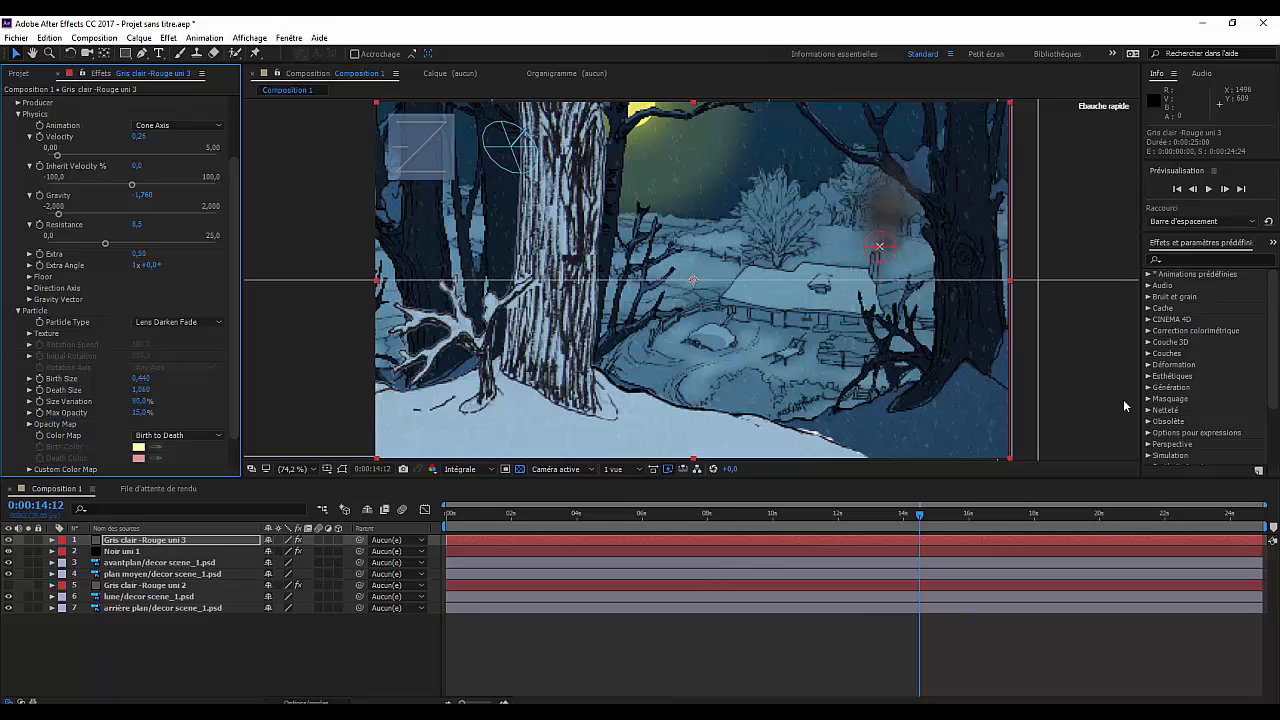
key("space")
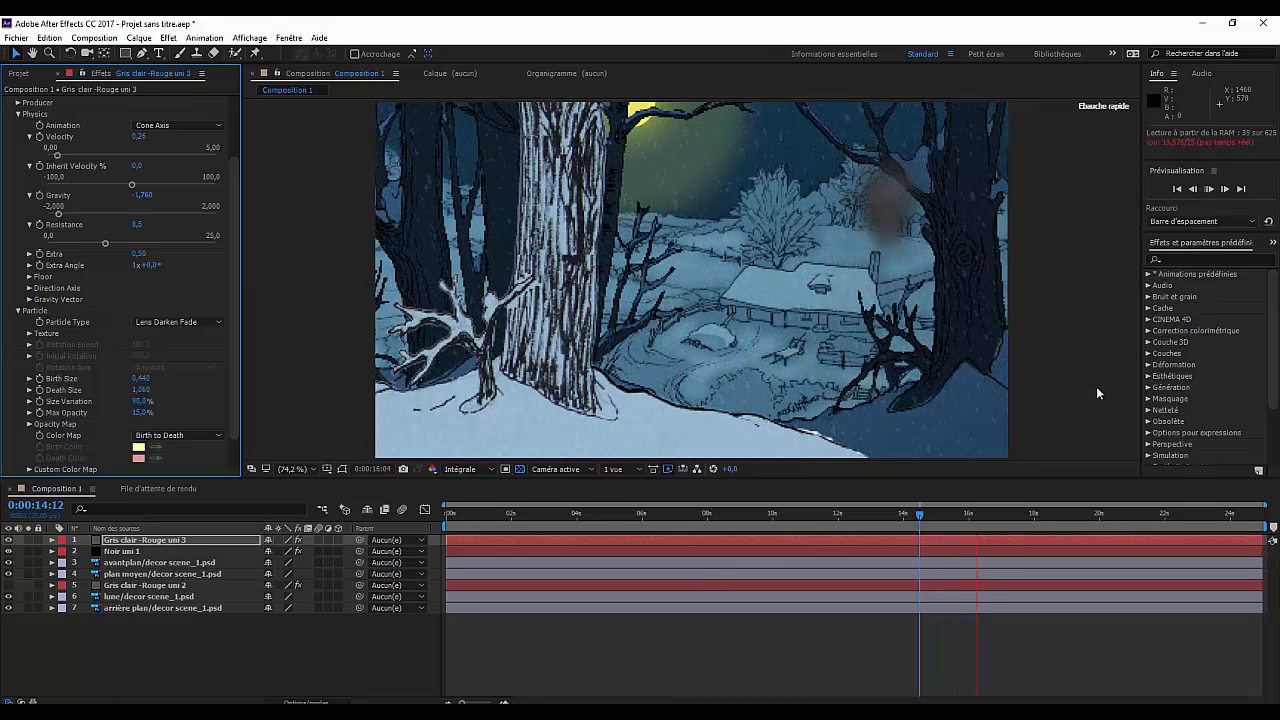
Set the particles' Size Variation to 76 %, Death Size to about 0,900 and Birth Size to about 0,030, previewing the smoke
key("space")
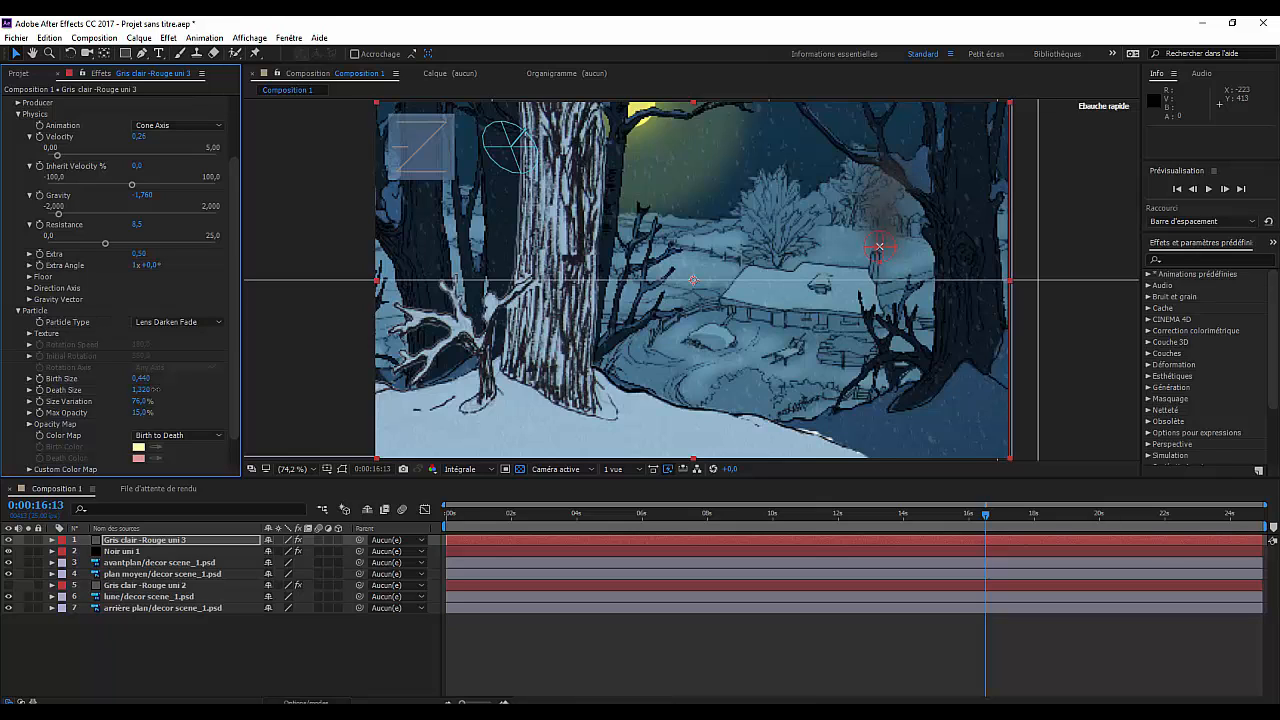
key("space")
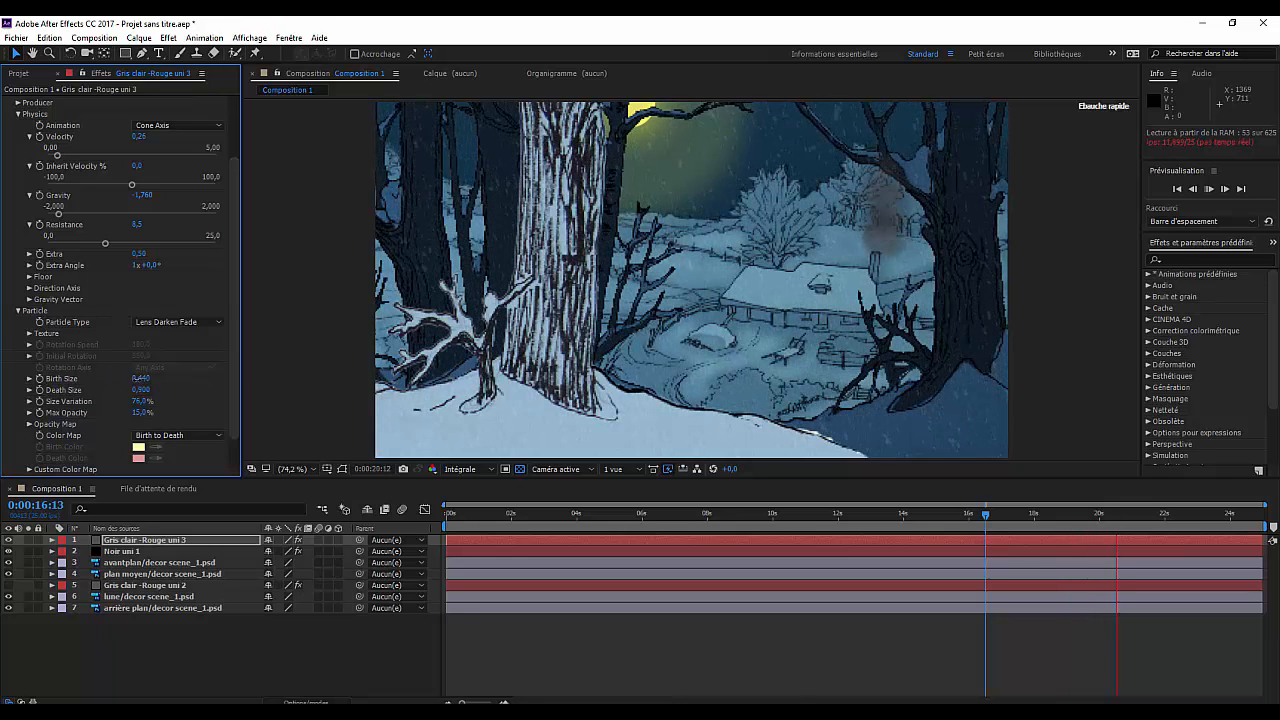
left_click_drag(136, 381, 110, 379)
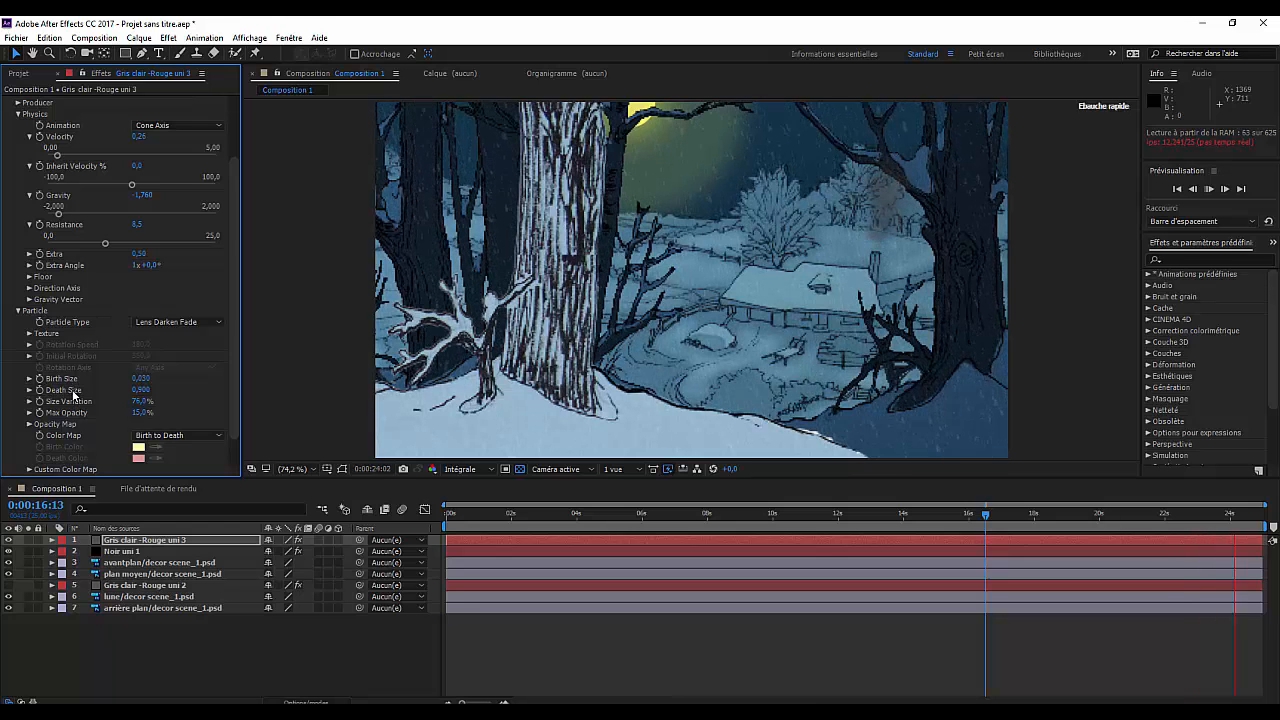
Examine the Opacity Map curve of the chimney particles and collapse it again
left_click(29, 424)
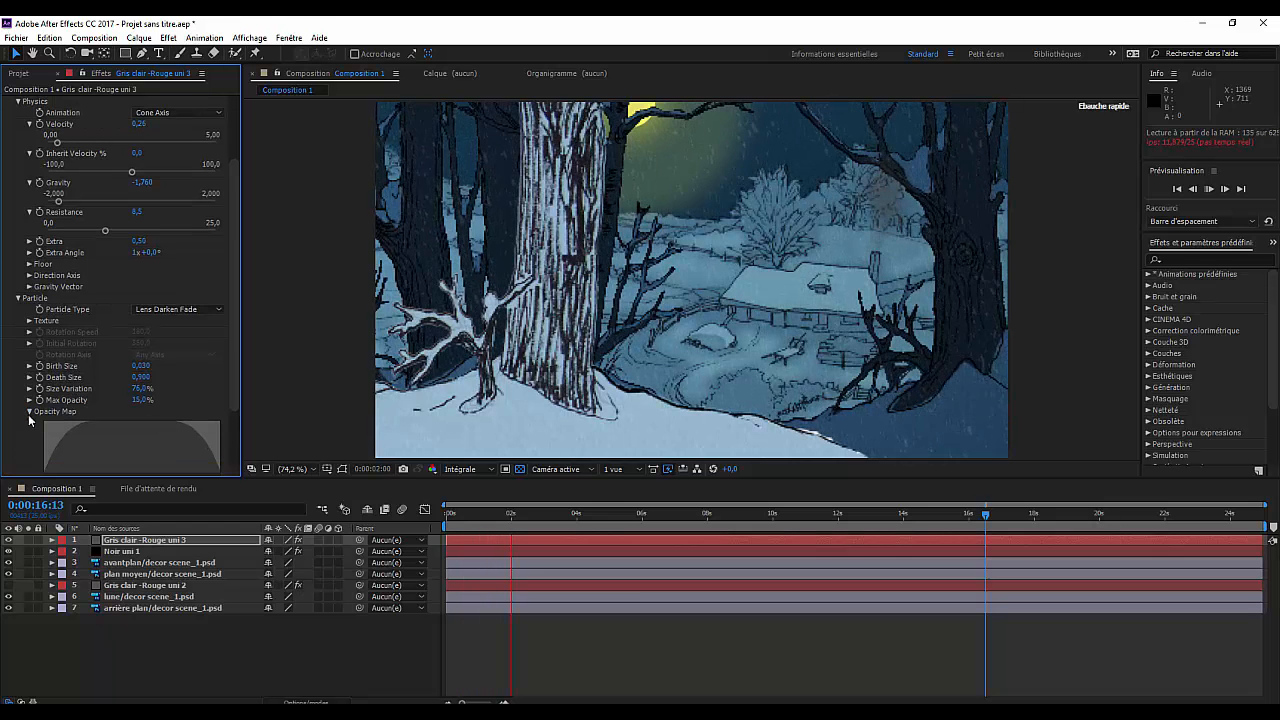
scroll(103, 423, "down", 3)
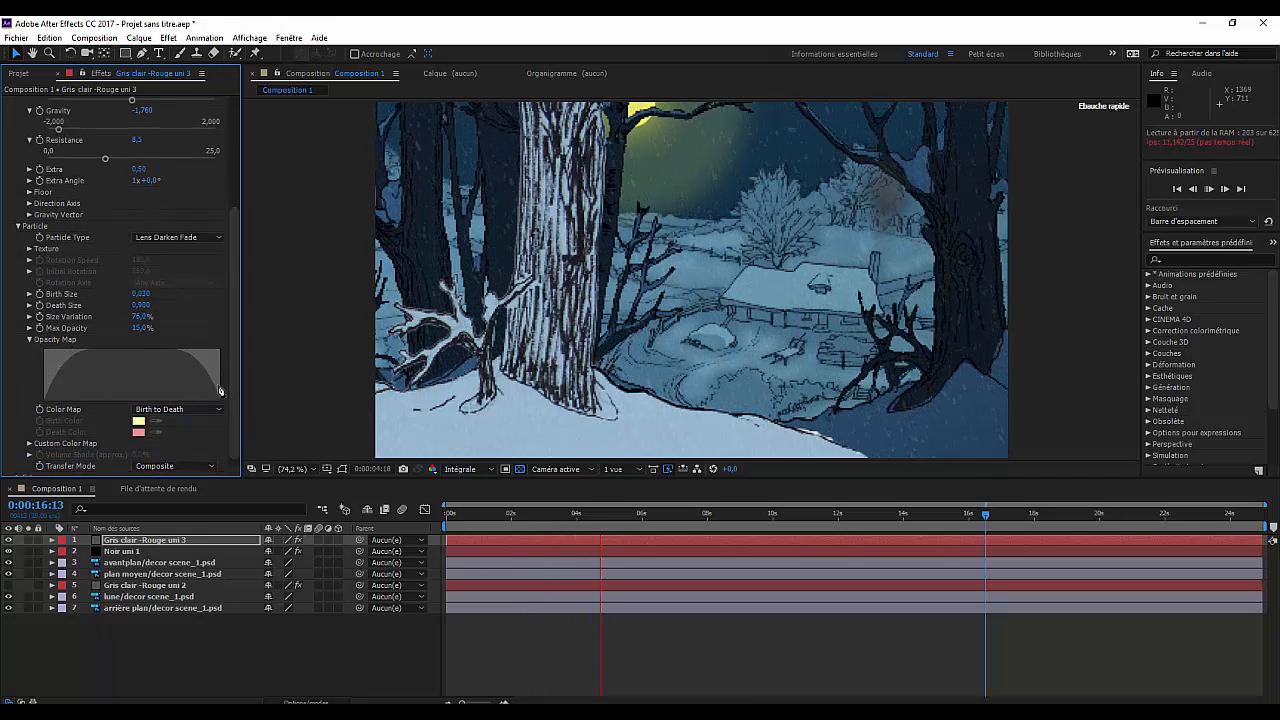
left_click(30, 340)
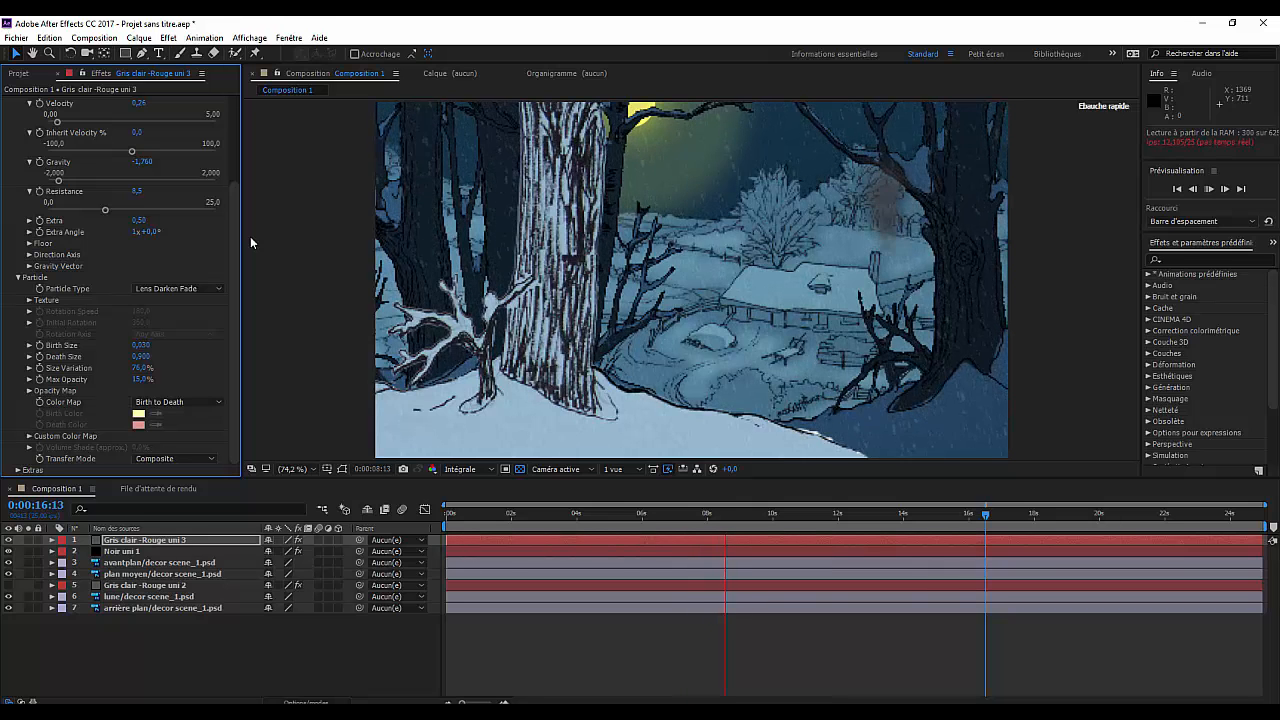
Delete the Gris clair-Rouge uni 2 layer and move Gris clair-Rouge uni 3 directly below plan moyen/decor scene_1.psd
left_click(127, 586)
key("Delete")
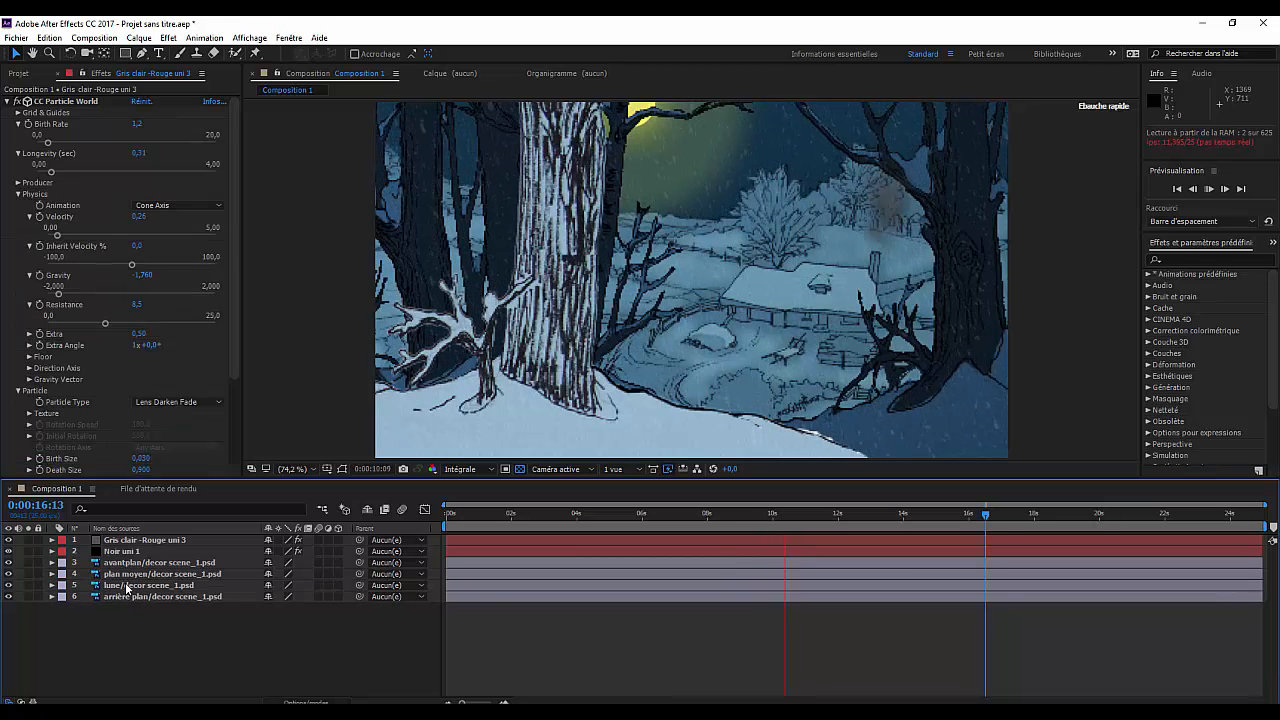
left_click(121, 540)
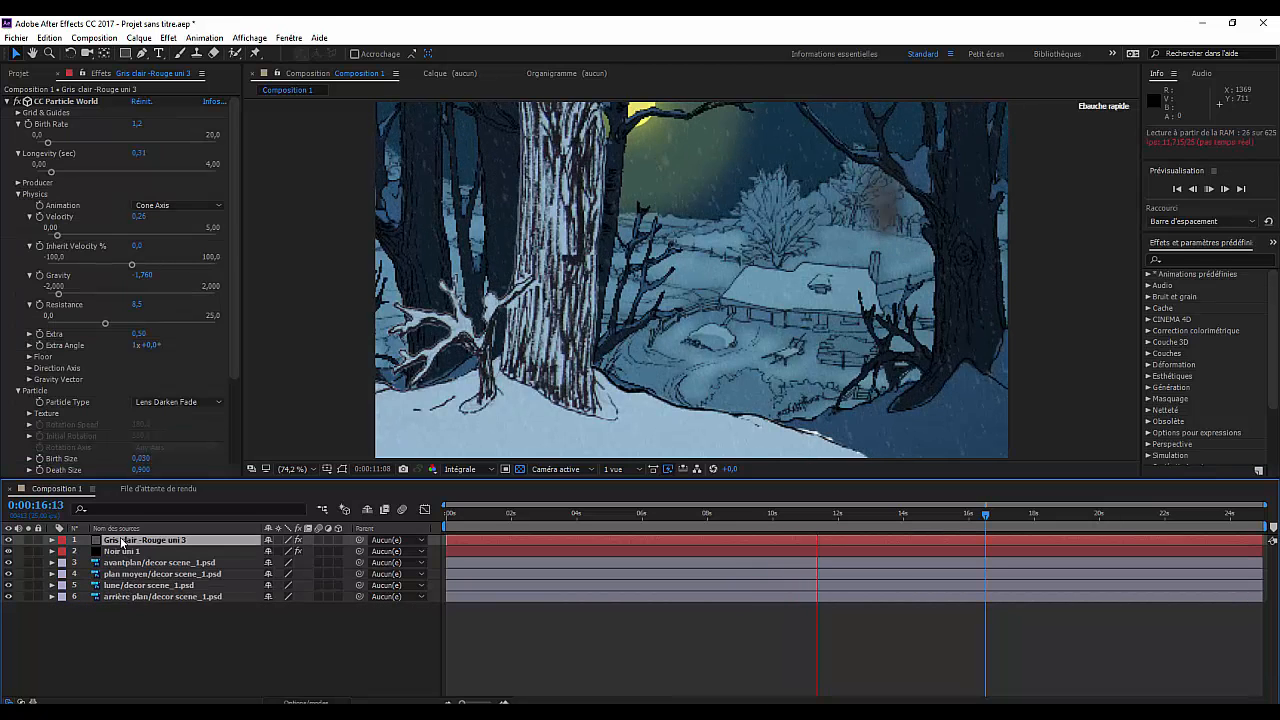
left_click_drag(122, 543, 120, 584)
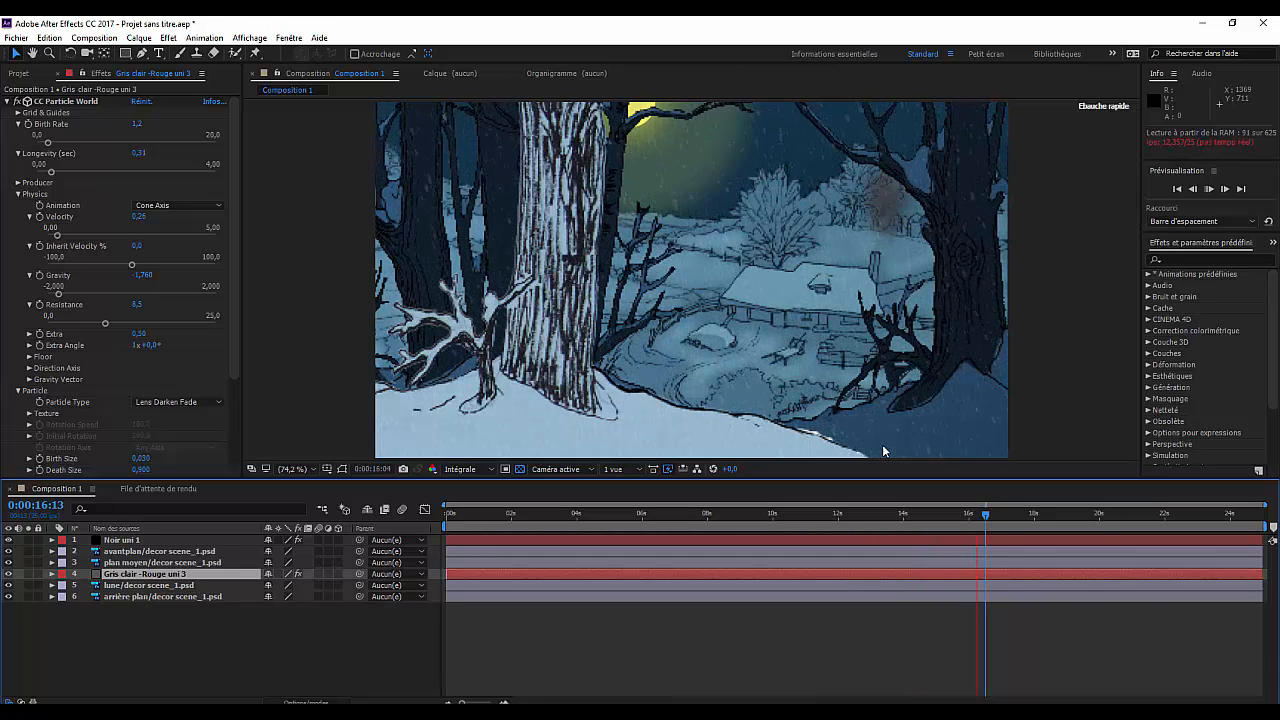
Collapse the Birth Rate, Longevity, Physics and Particle settings of the smoke effect
left_click(18, 123)
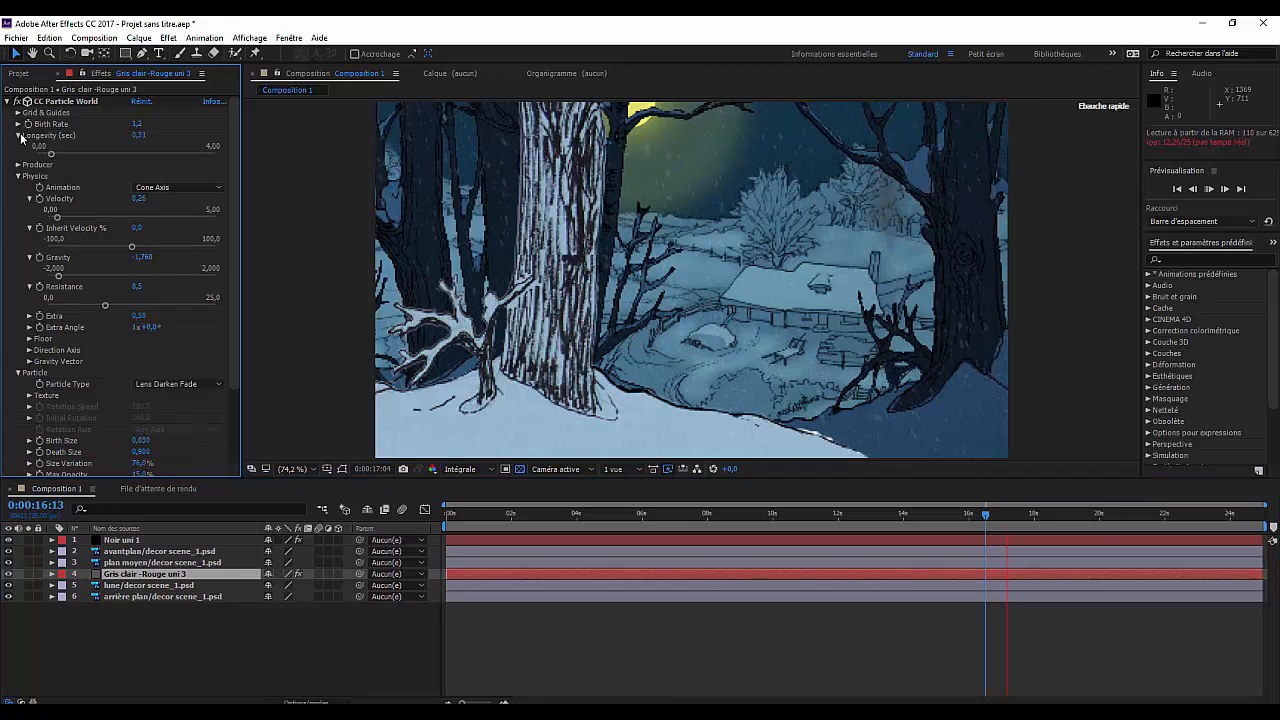
left_click(18, 135)
left_click(18, 158)
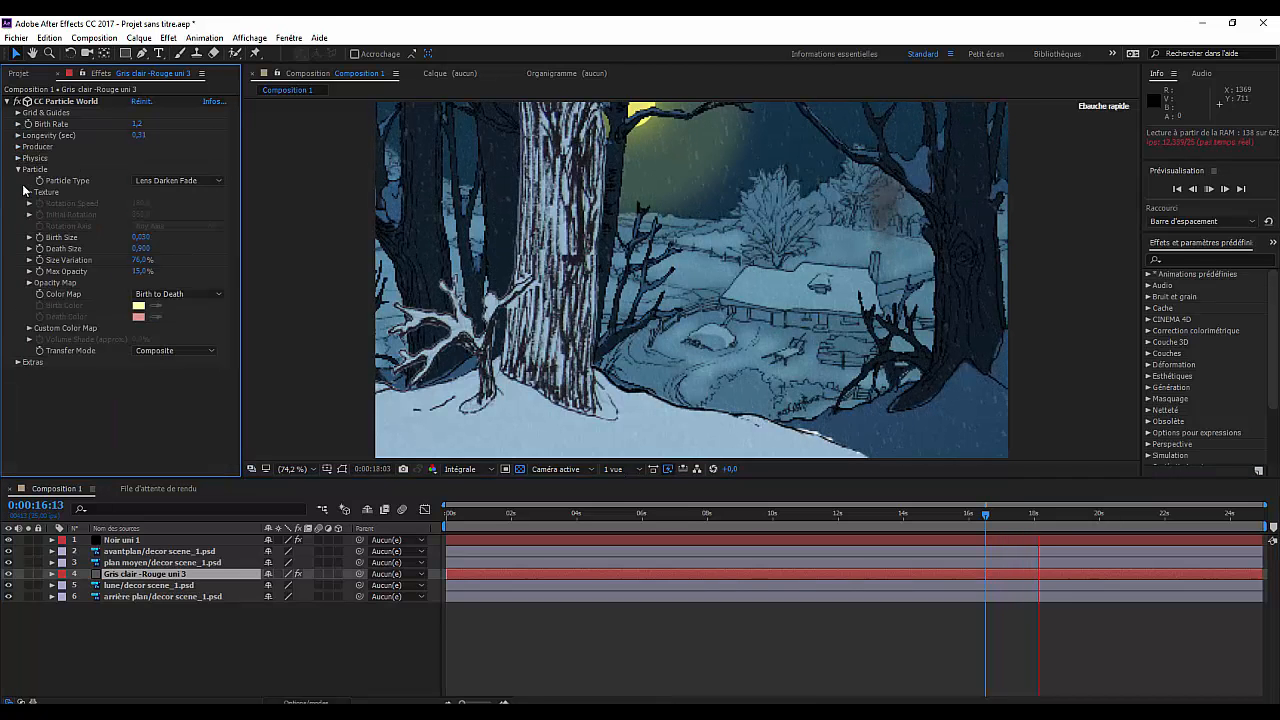
left_click(18, 169)
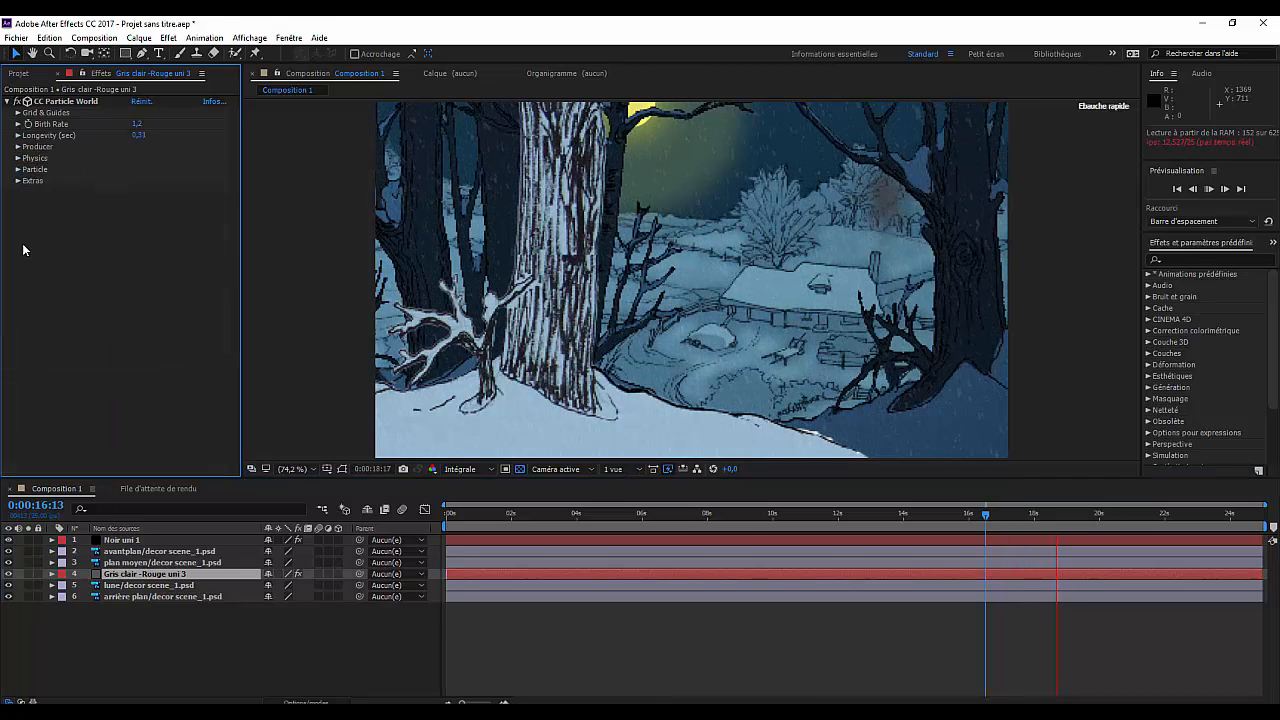
Expand the Particle settings and set the smoke's Transfer Mode to Screen
left_click(18, 169)
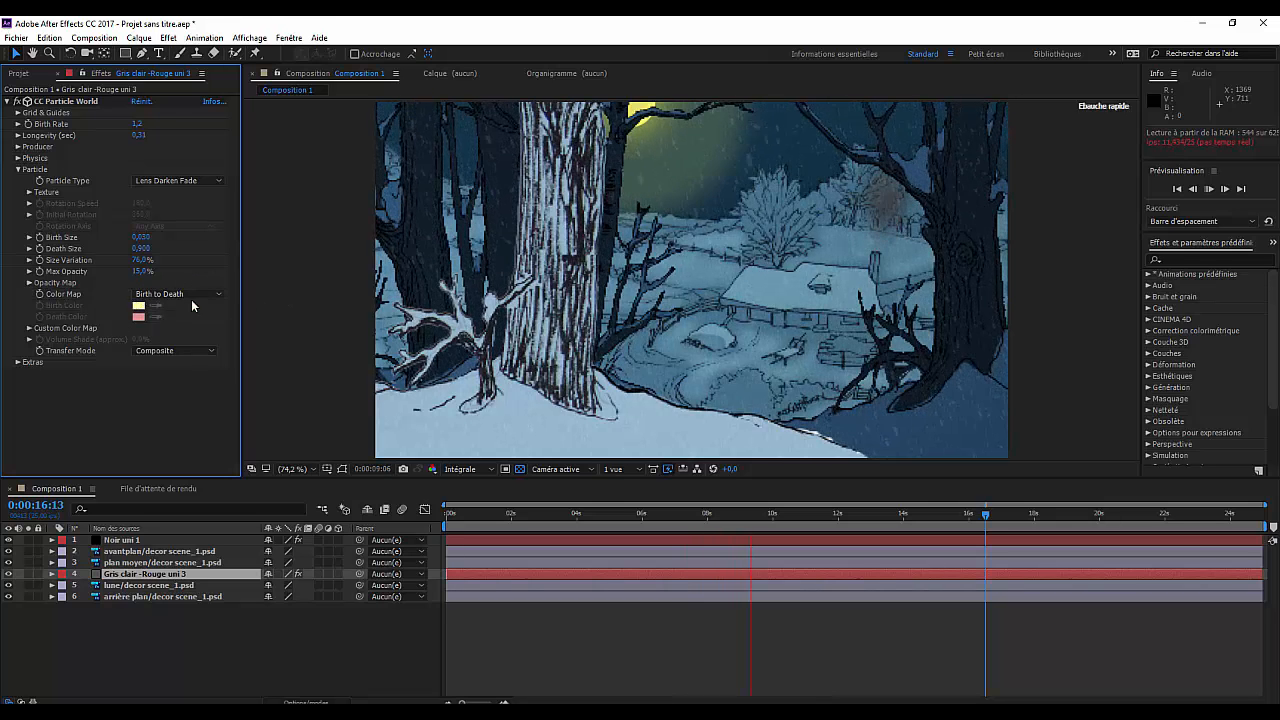
left_click(215, 352)
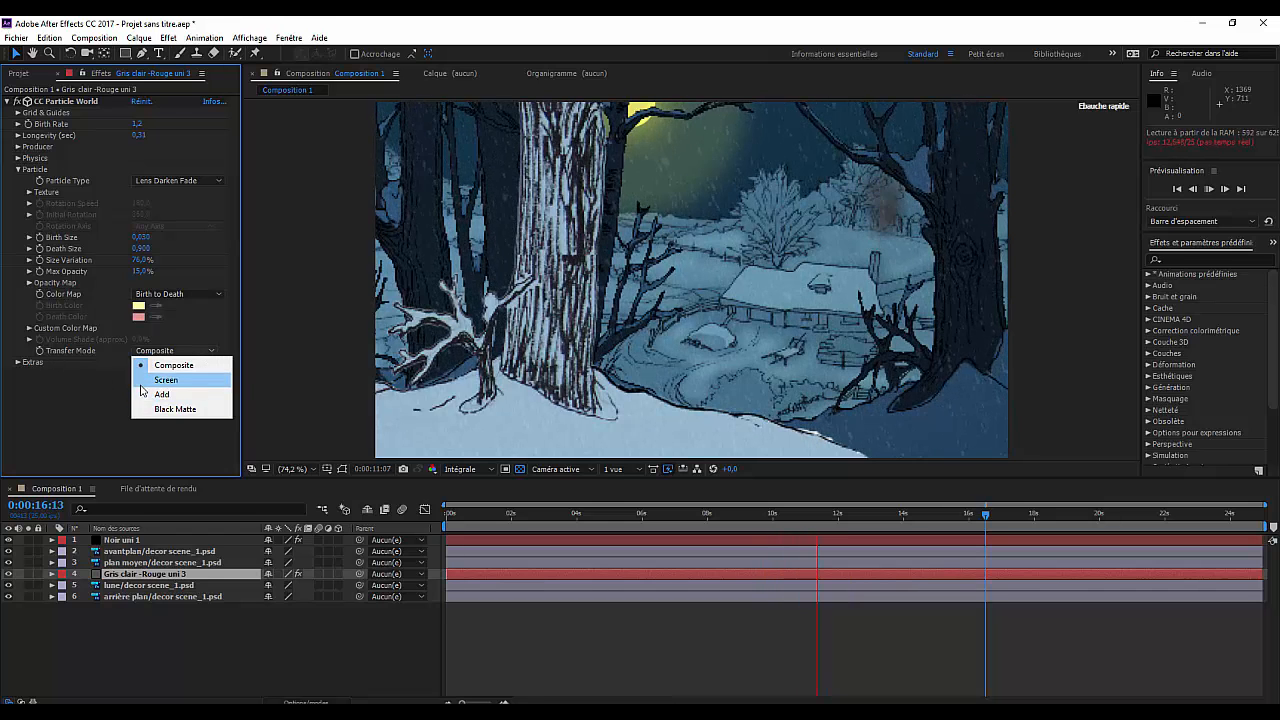
left_click(162, 380)
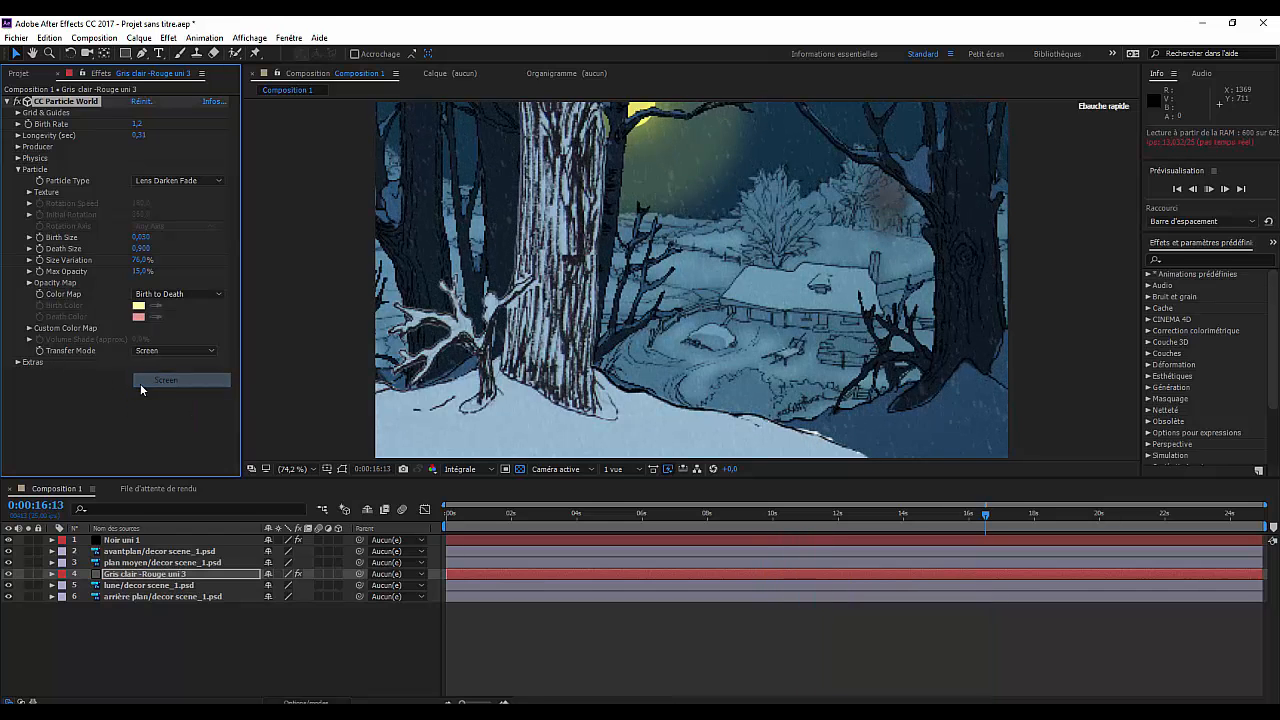
Try the Add and Black Matte transfer modes on the smoke particles and return to Screen
left_click(210, 352)
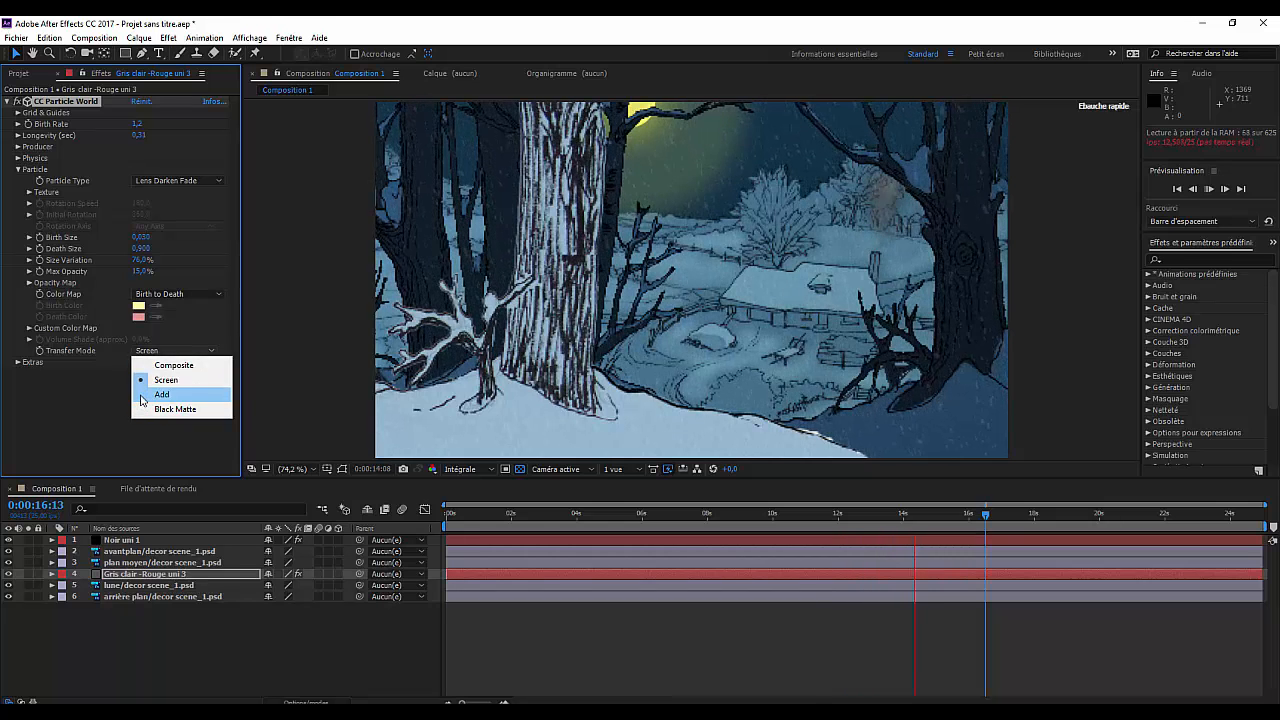
left_click(142, 396)
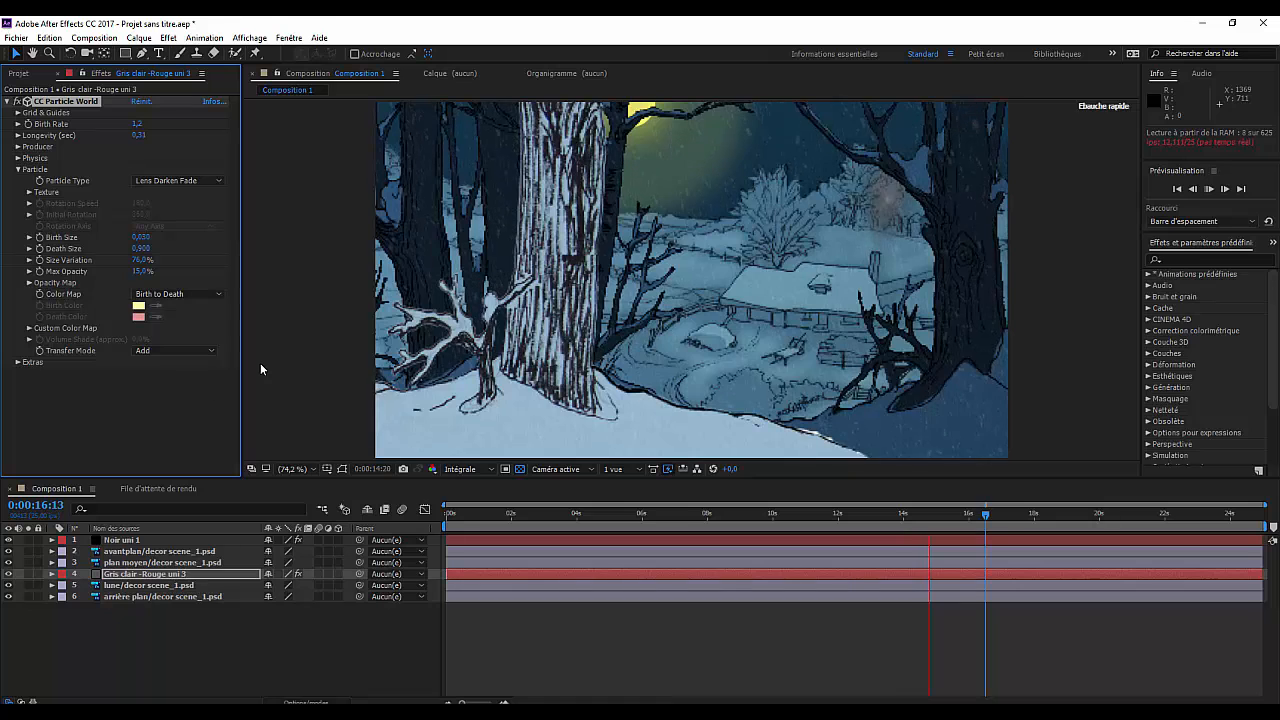
left_click(211, 350)
left_click(168, 409)
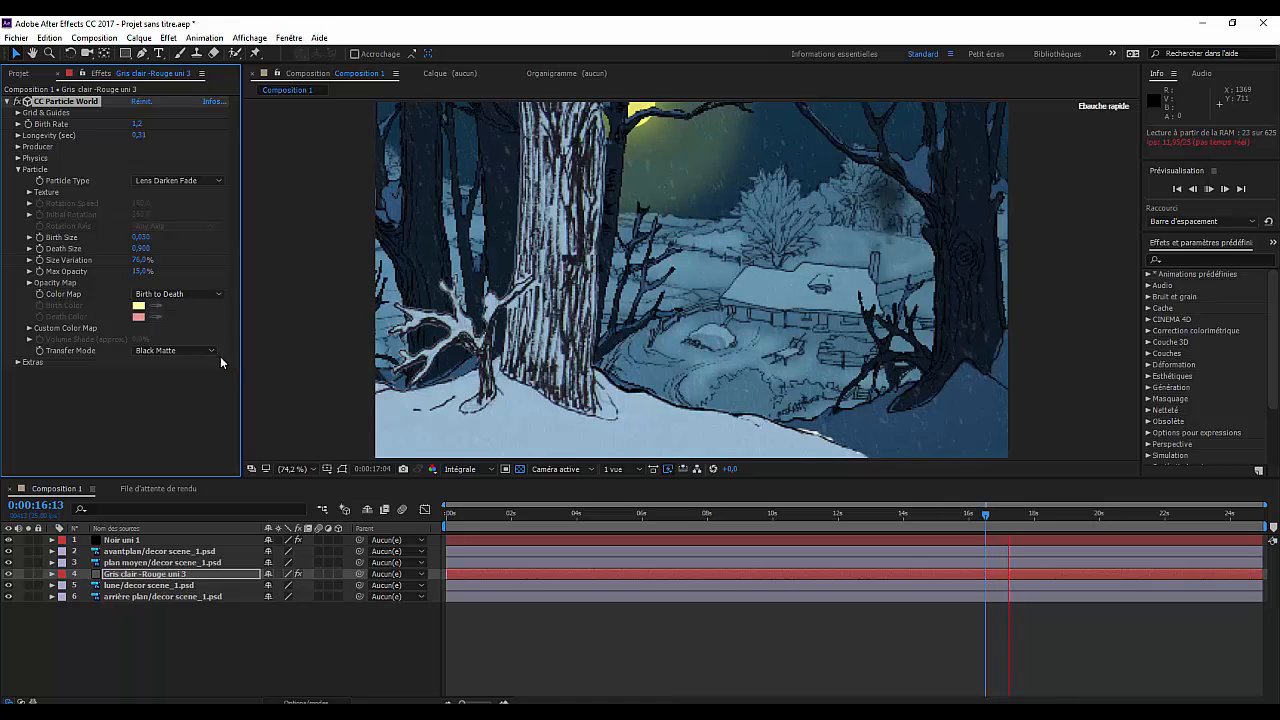
left_click(158, 350)
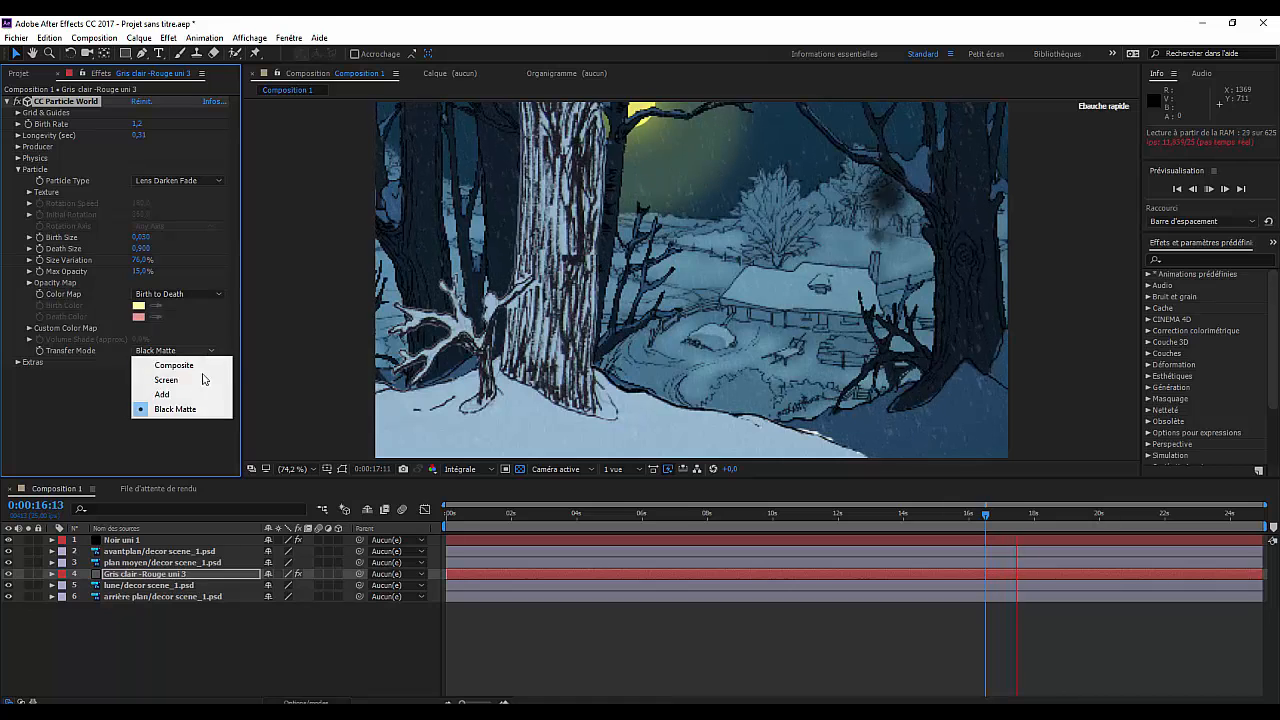
left_click(150, 379)
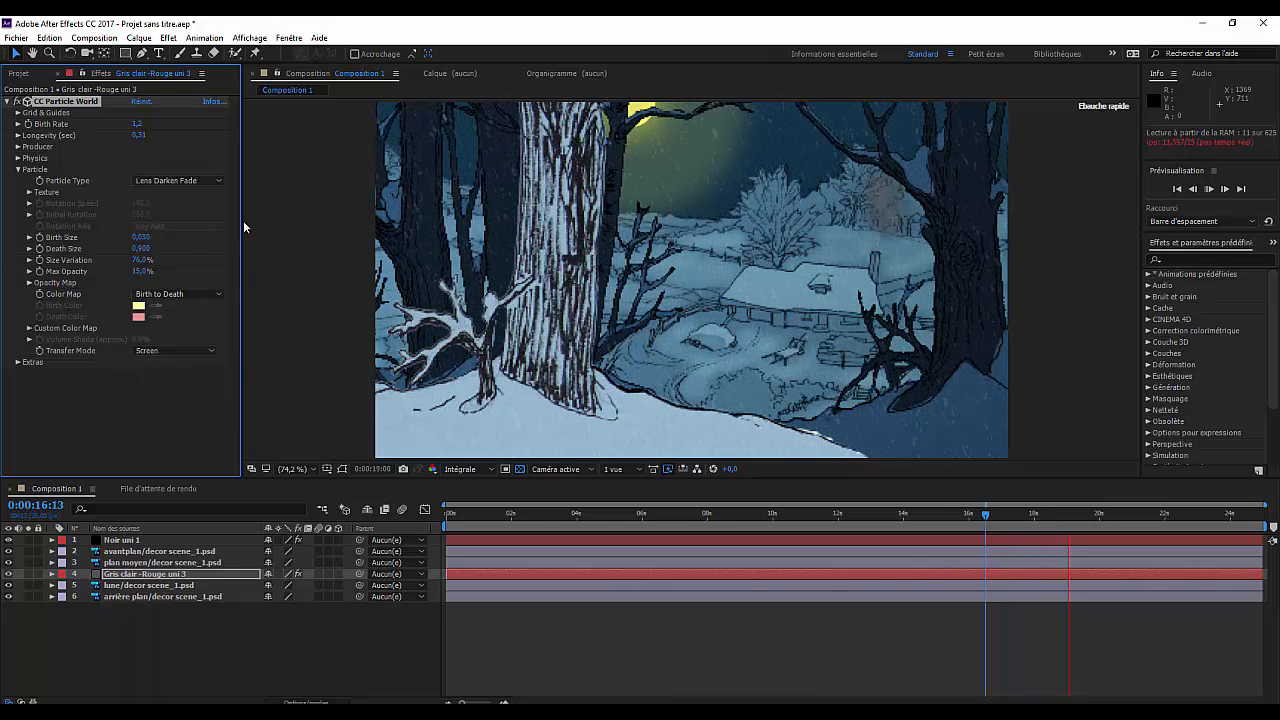
Adjust the smoke effect's Birth Rate to 1.3 and its Longevity to 0.46 seconds
left_click(18, 135)
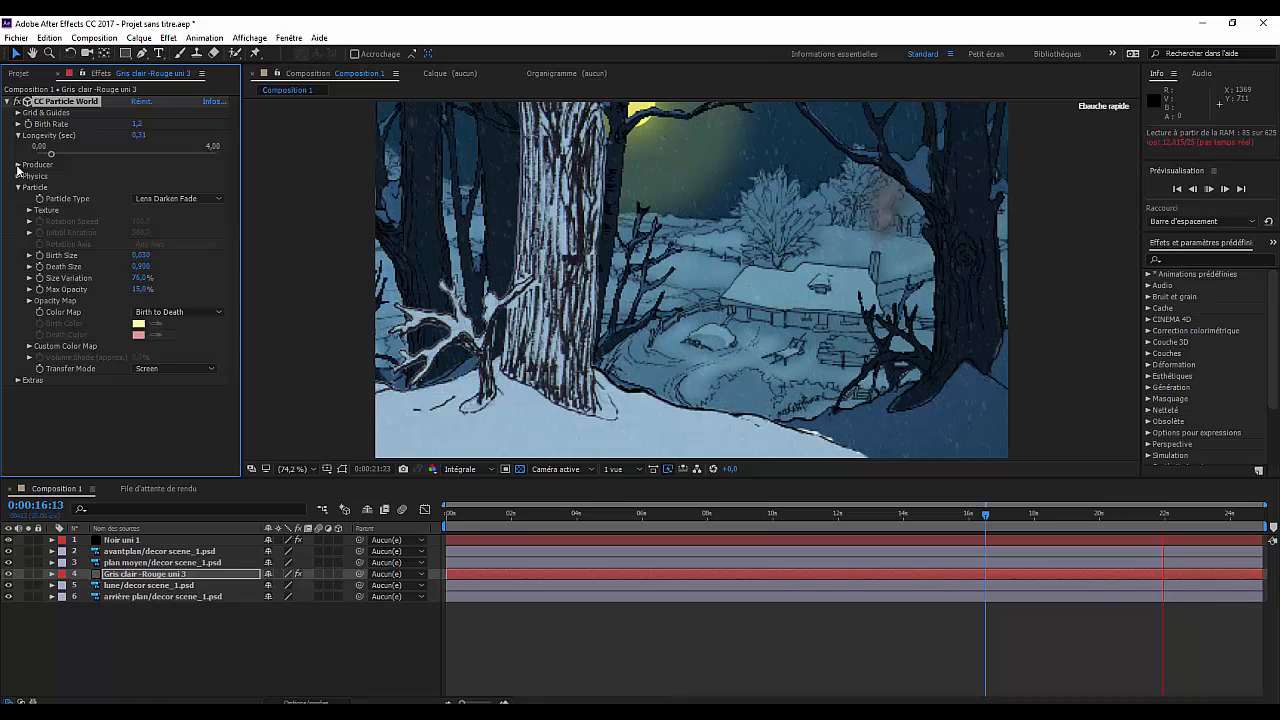
left_click(18, 124)
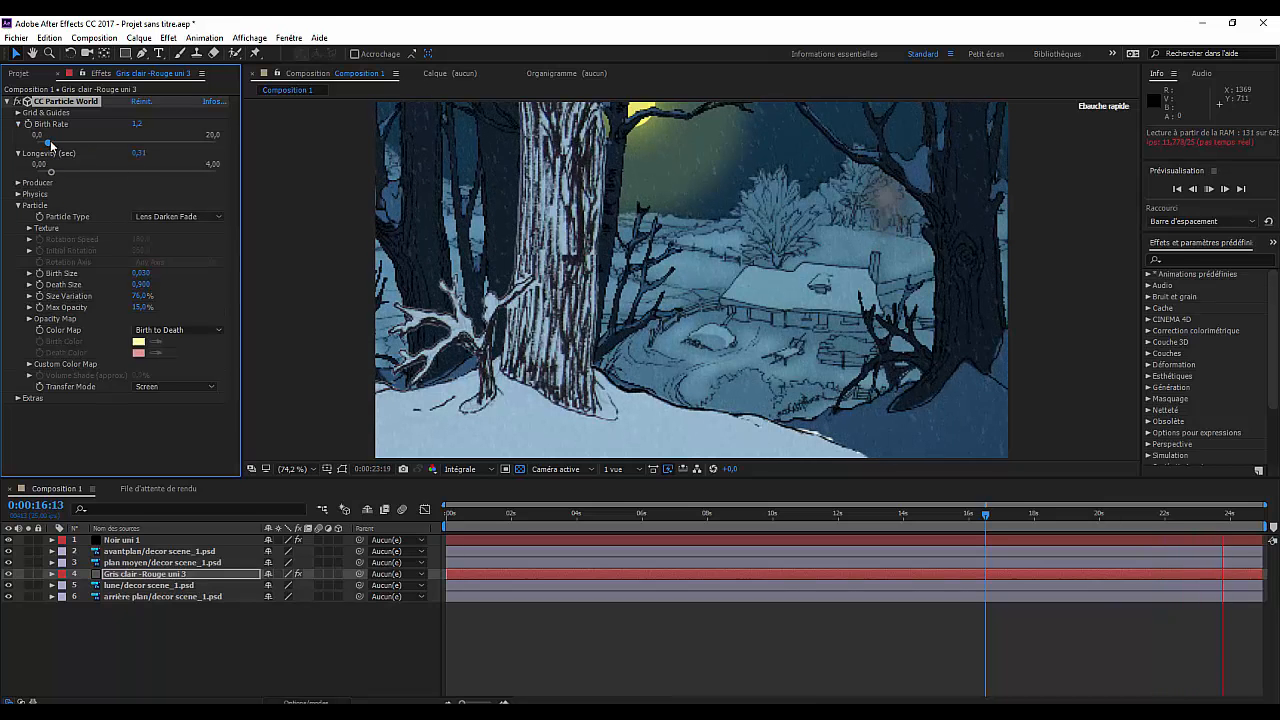
mouse_move(51, 144)
left_mouse_down()
mouse_move(83, 147)
mouse_move(62, 146)
left_mouse_up()
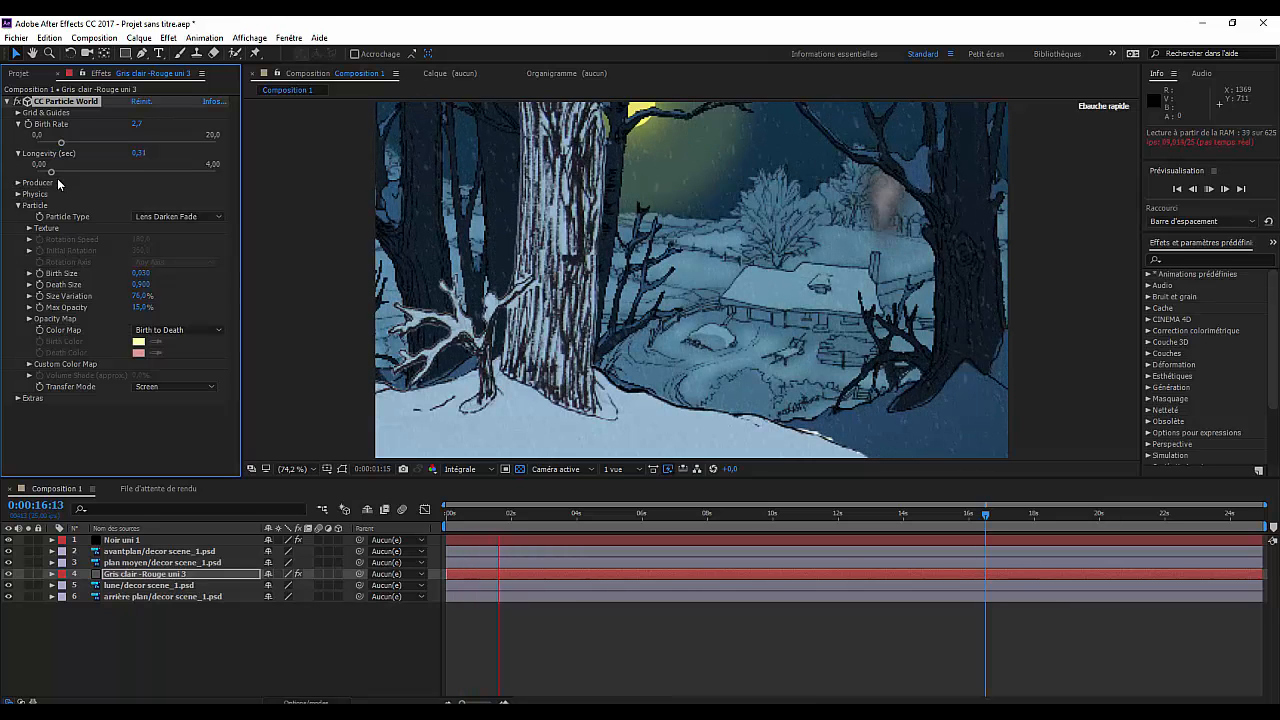
left_click_drag(52, 173, 119, 178)
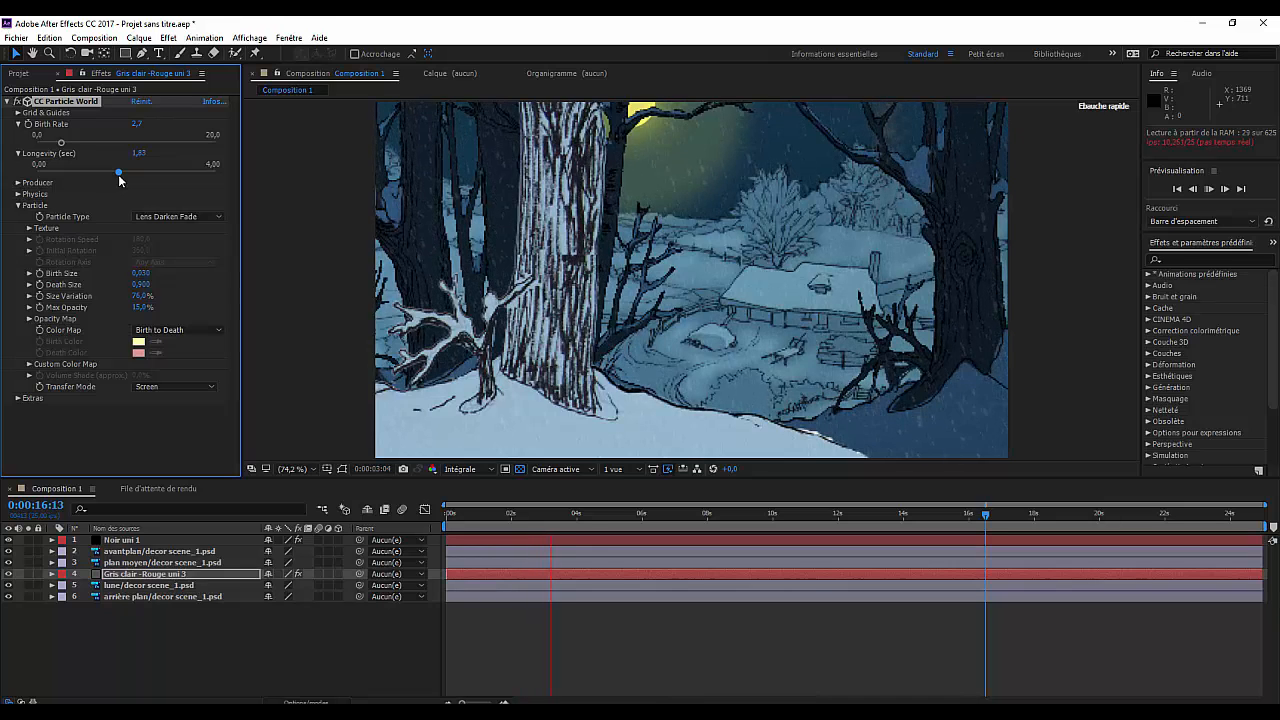
left_click_drag(119, 179, 98, 178)
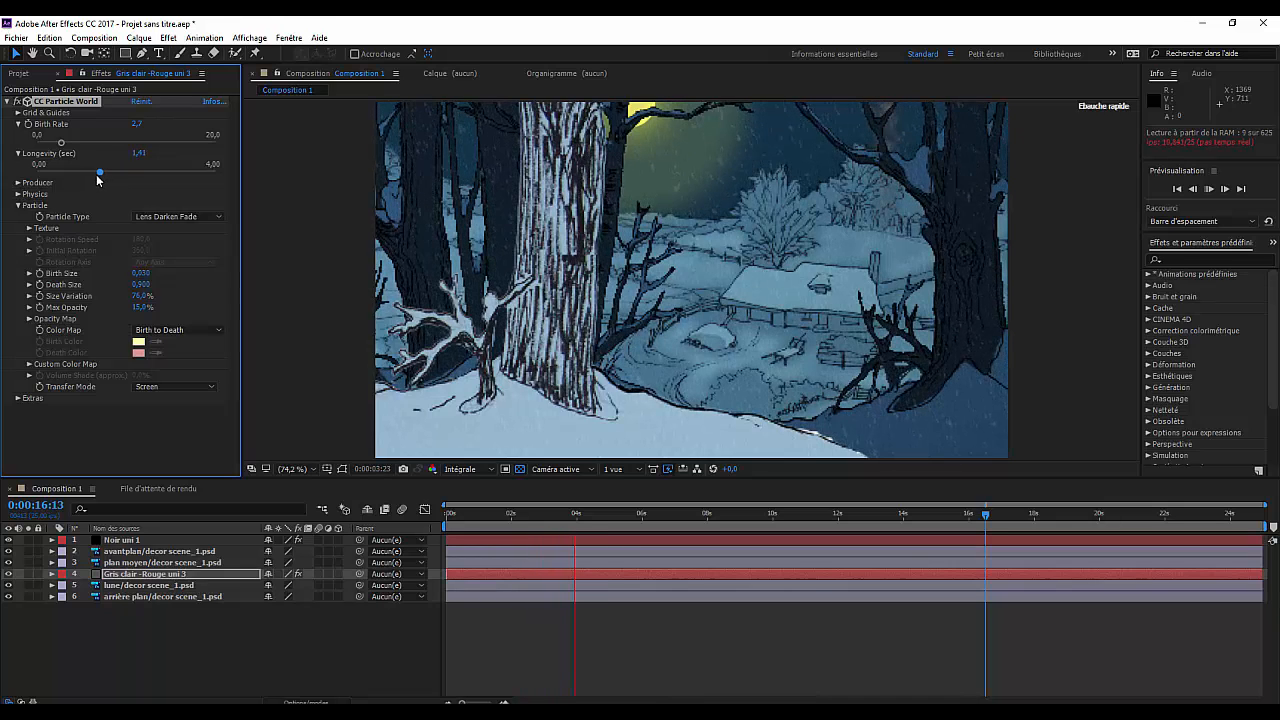
left_click_drag(89, 174, 50, 143)
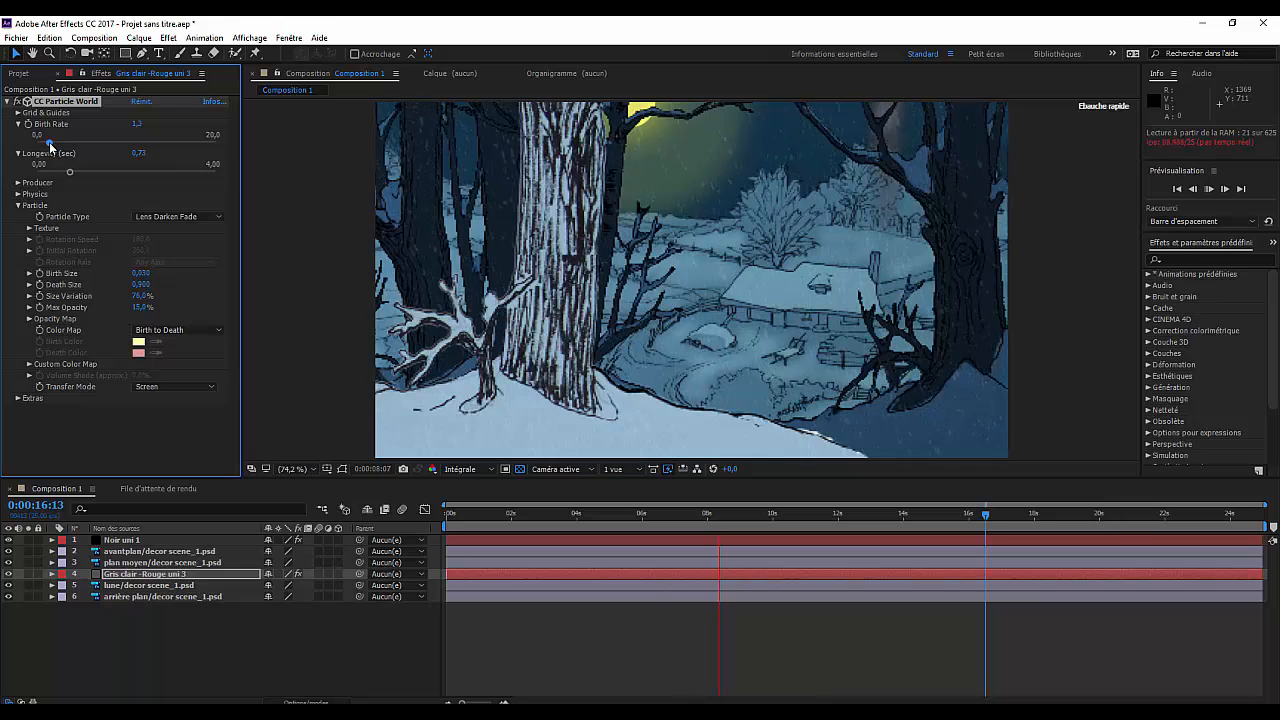
left_click_drag(69, 172, 58, 174)
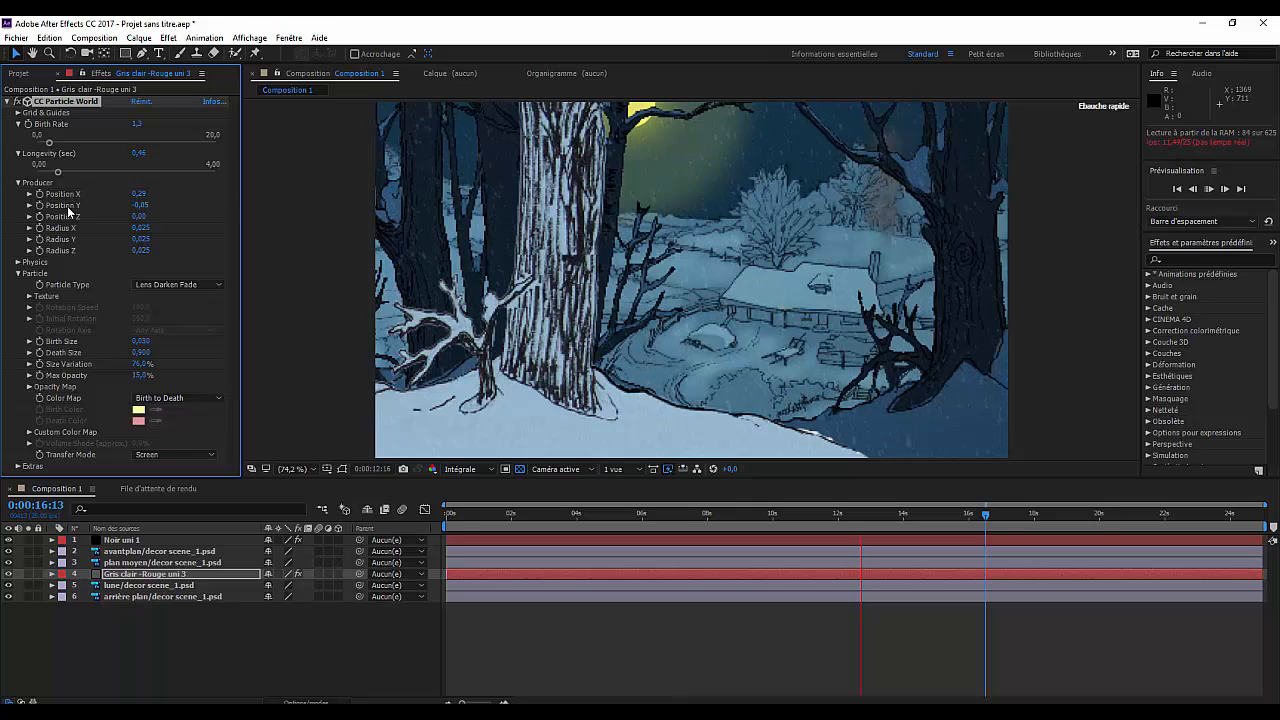
Raise the smoke's Velocity to about 0.48 in the Physics settings and collapse that group
left_click(18, 262)
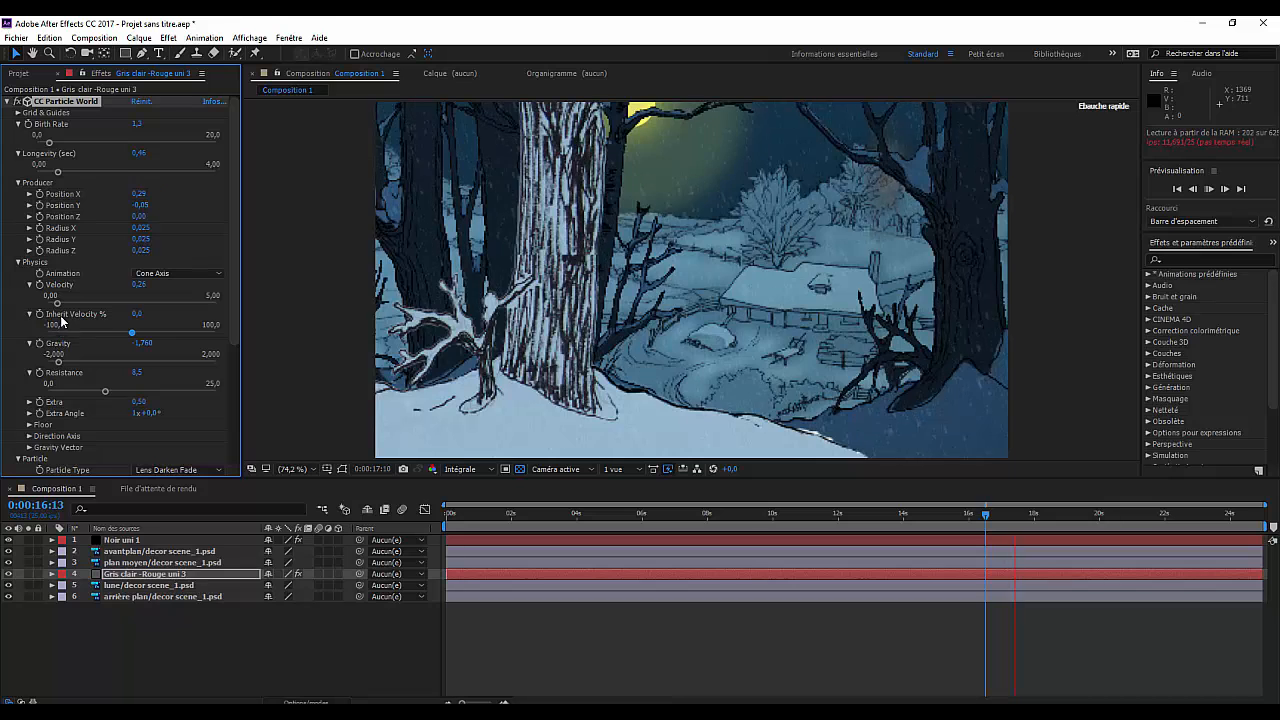
mouse_move(58, 303)
left_mouse_down()
mouse_move(90, 306)
mouse_move(64, 307)
left_mouse_up()
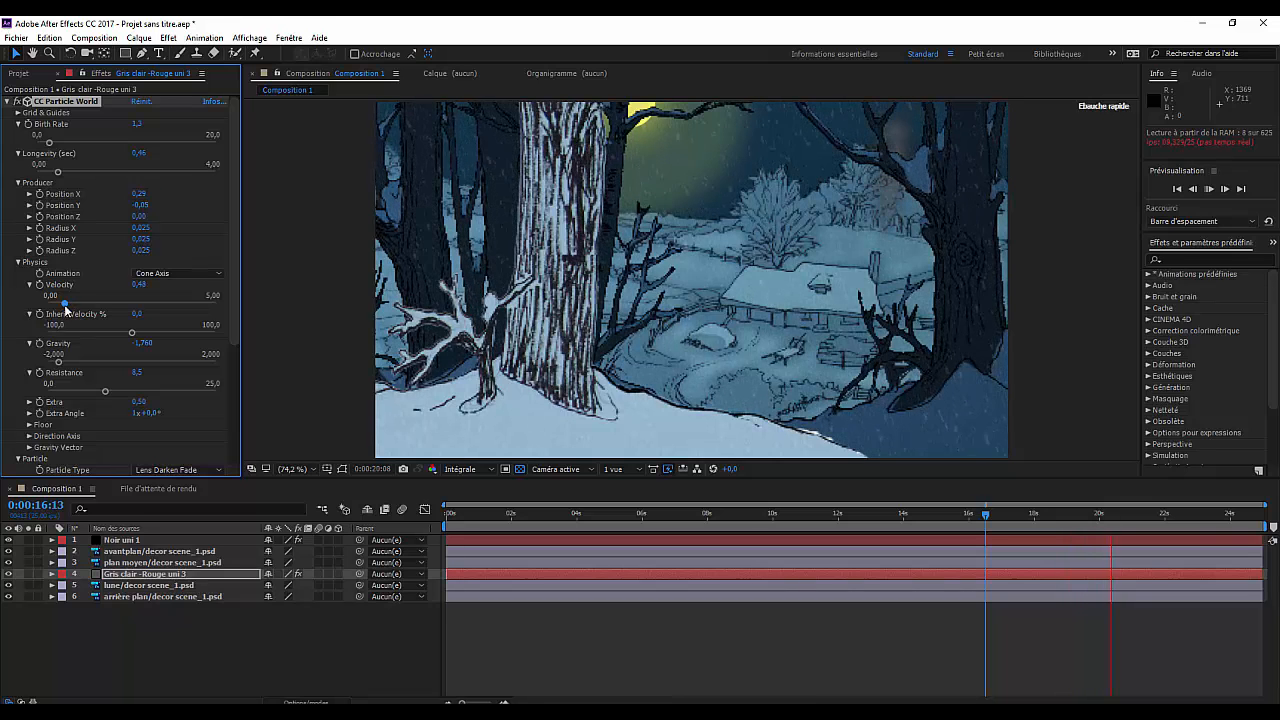
left_click(18, 263)
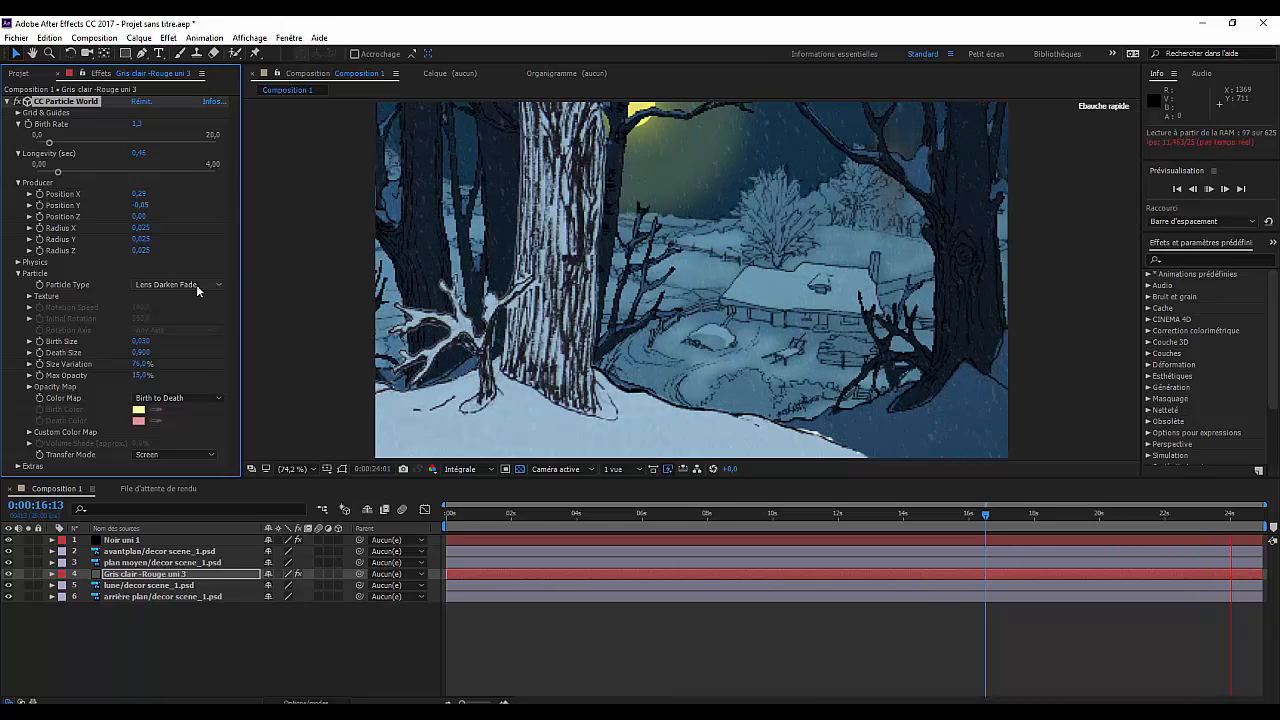
Compare the Composite, Screen, Add and Black Matte transfer modes on the smoke particles, finishing on Screen
left_click(18, 275)
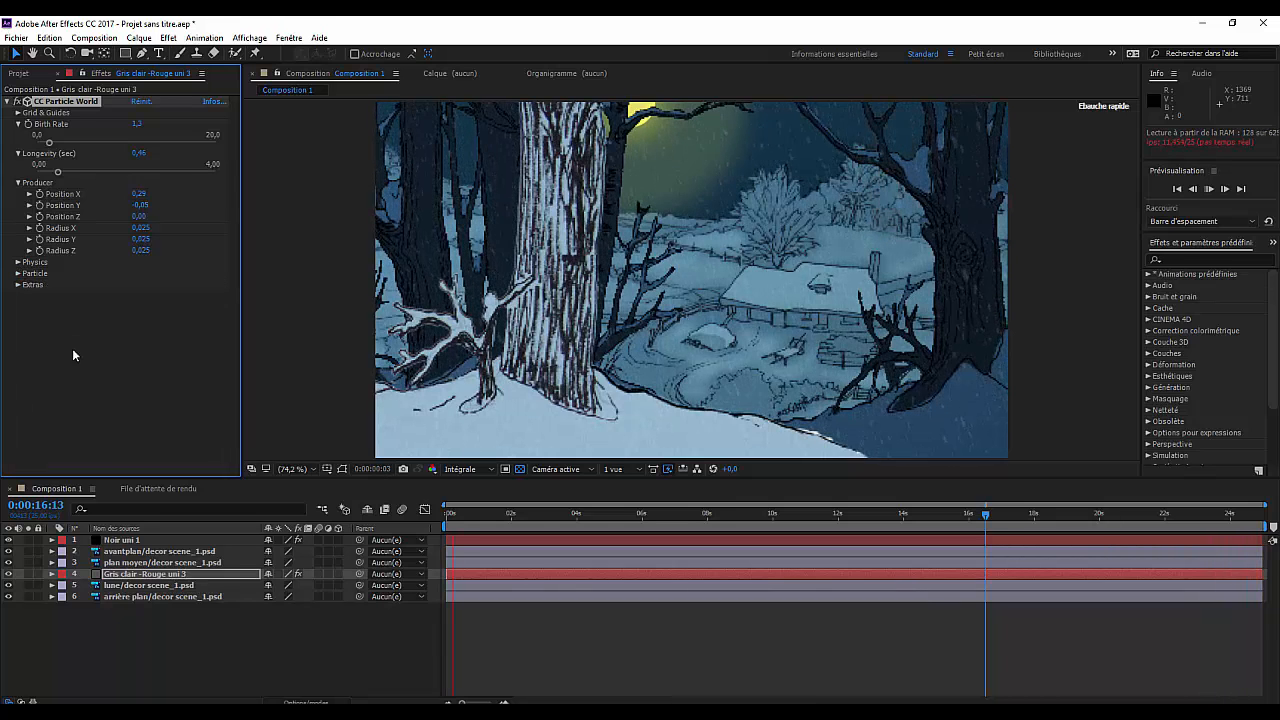
left_click(18, 273)
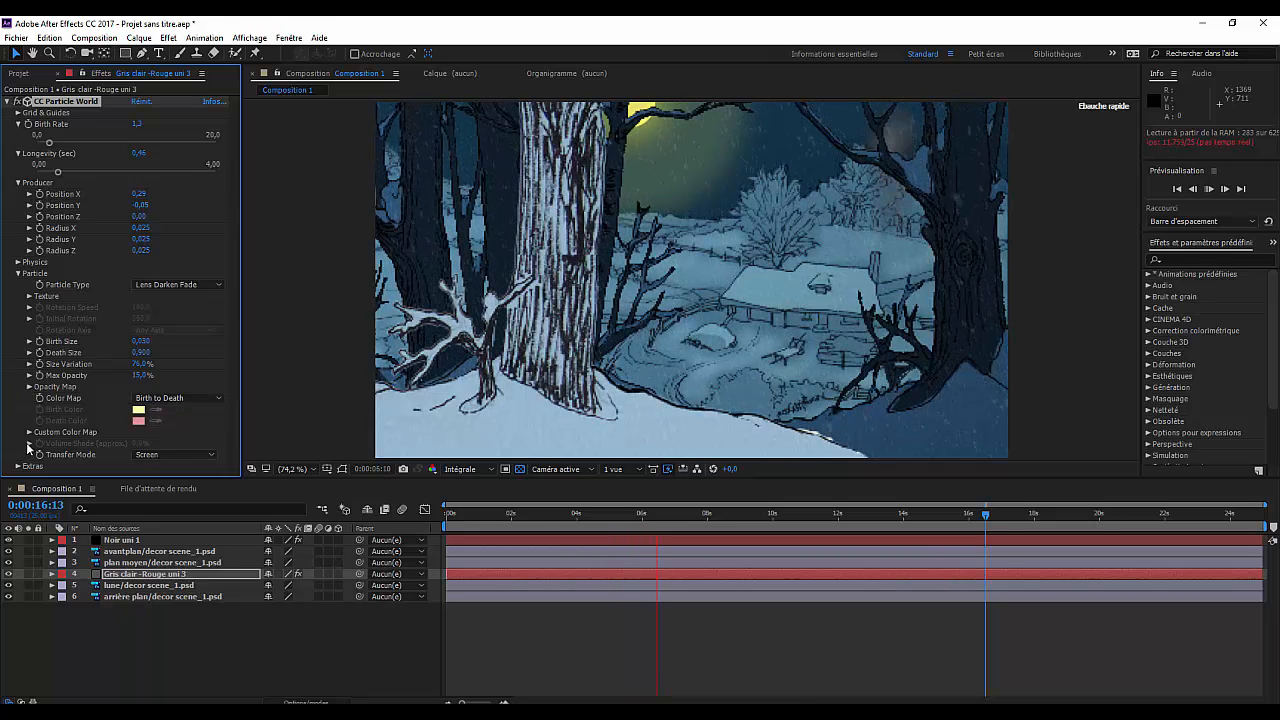
left_click(211, 458)
left_click(143, 466)
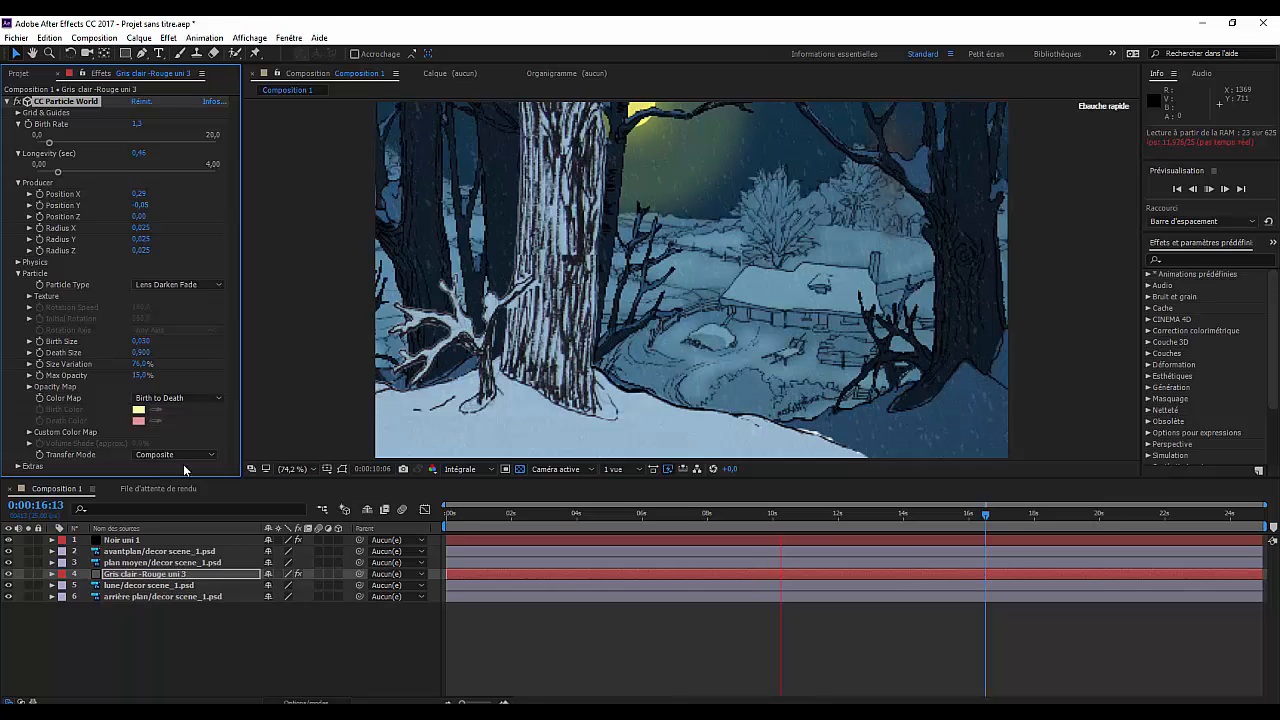
left_click(160, 455)
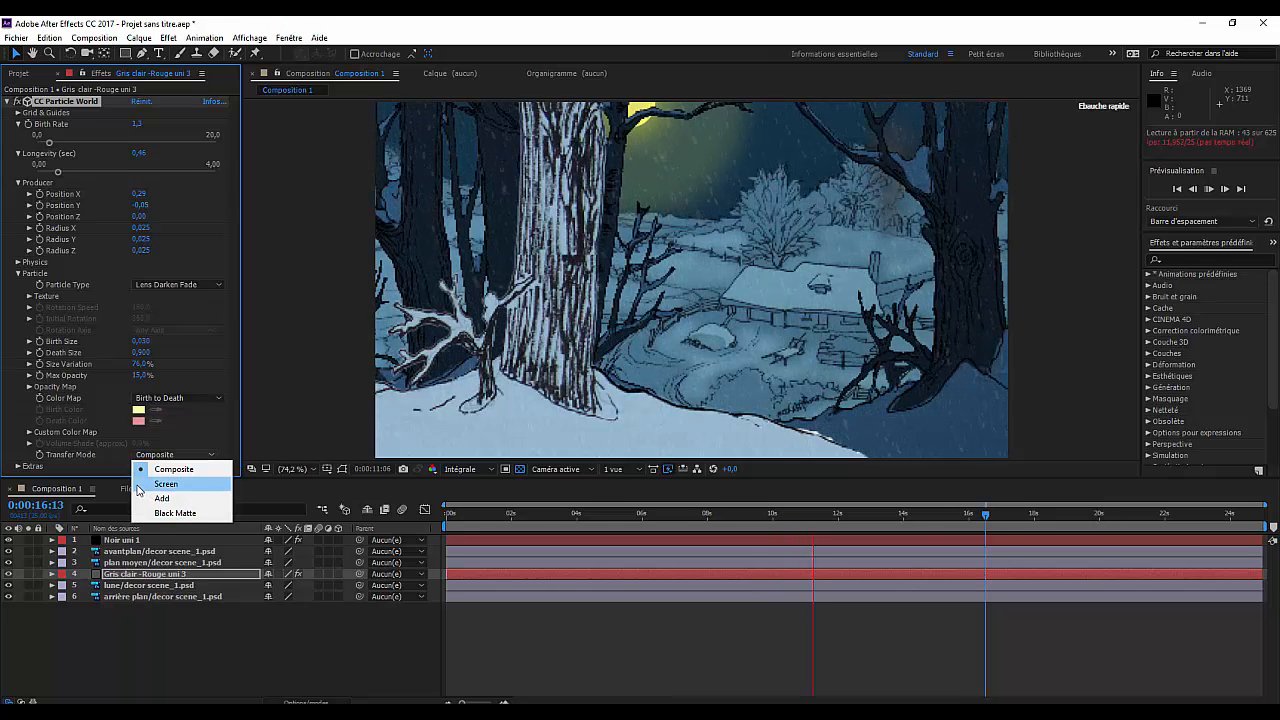
left_click(145, 485)
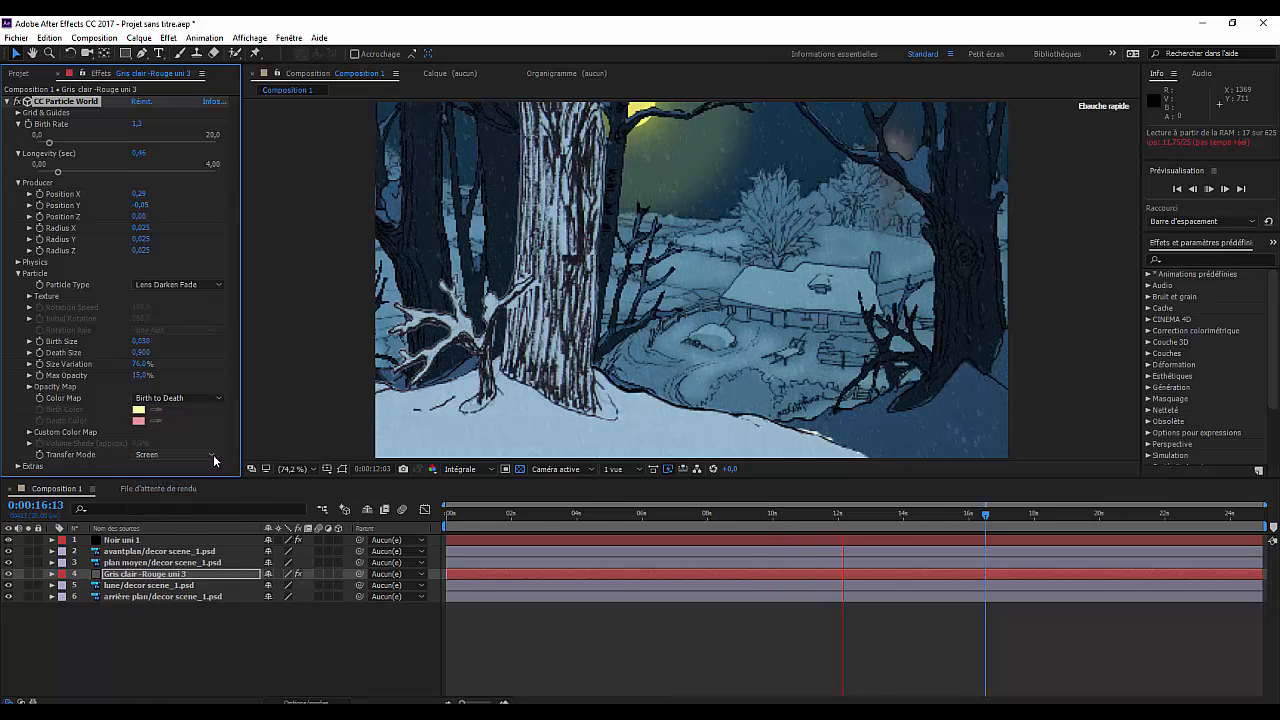
left_click(165, 455)
left_click(145, 500)
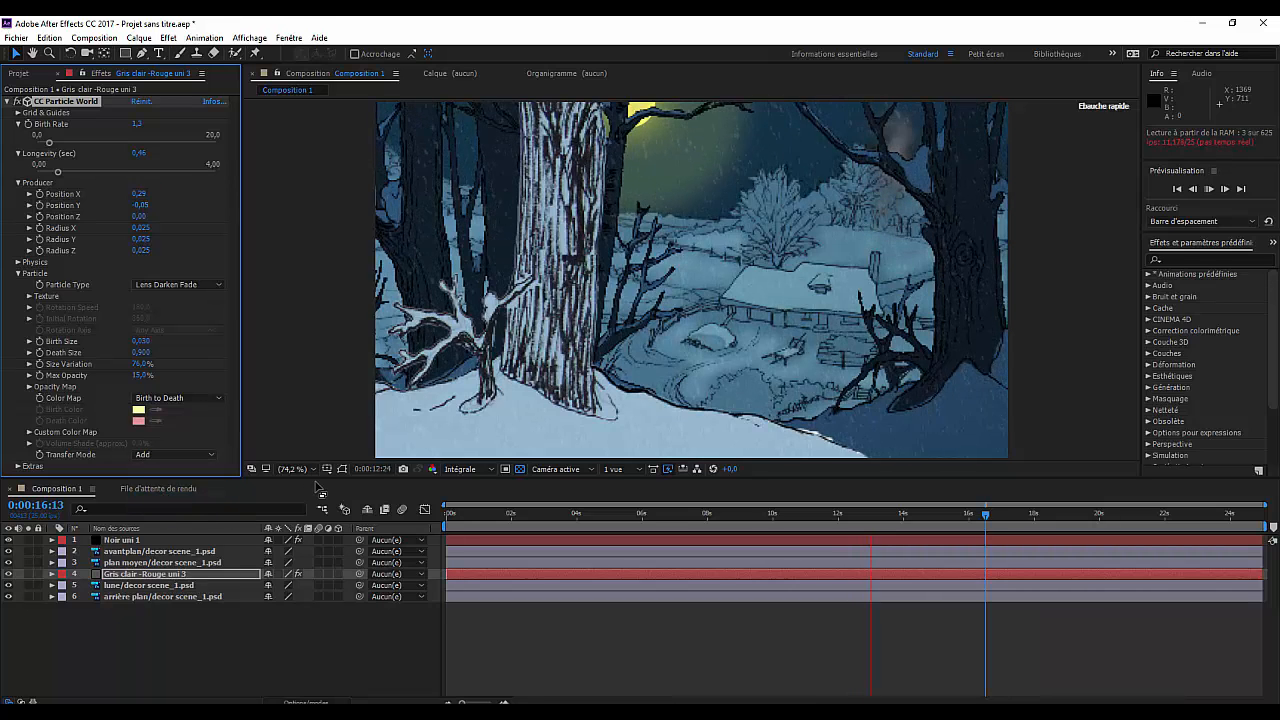
left_click(205, 455)
left_click(170, 513)
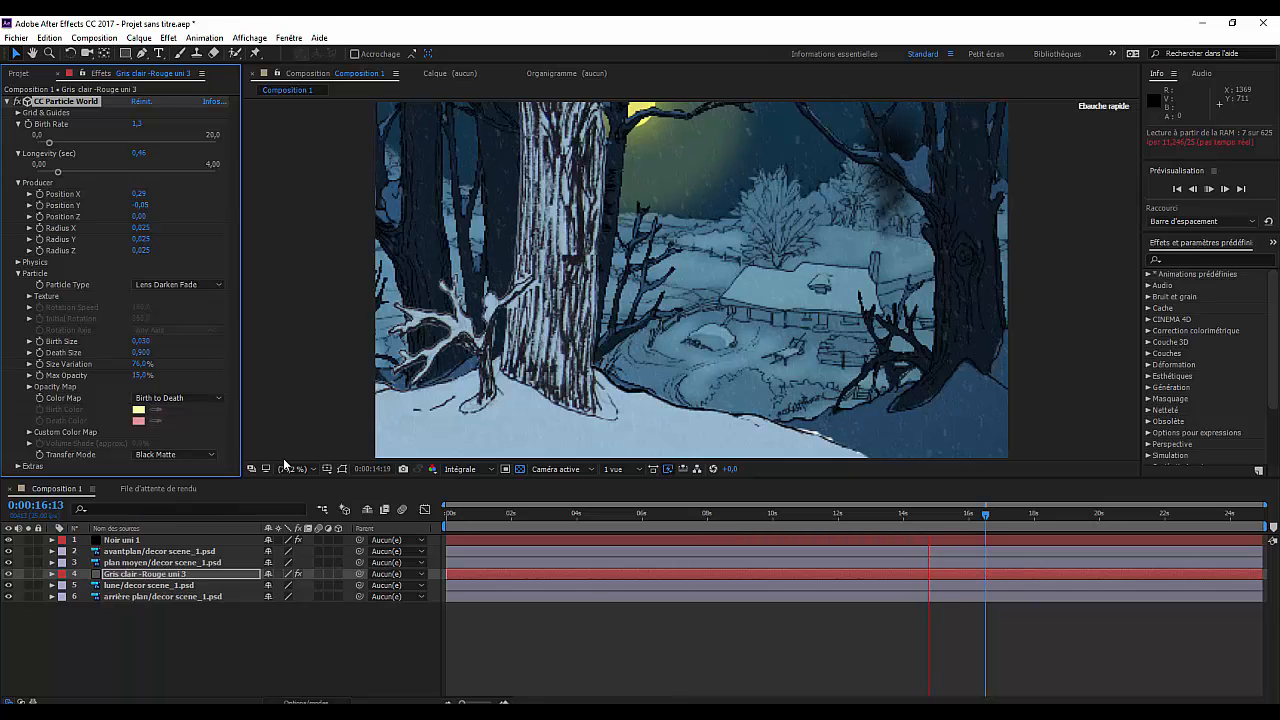
left_click(180, 455)
left_click(160, 482)
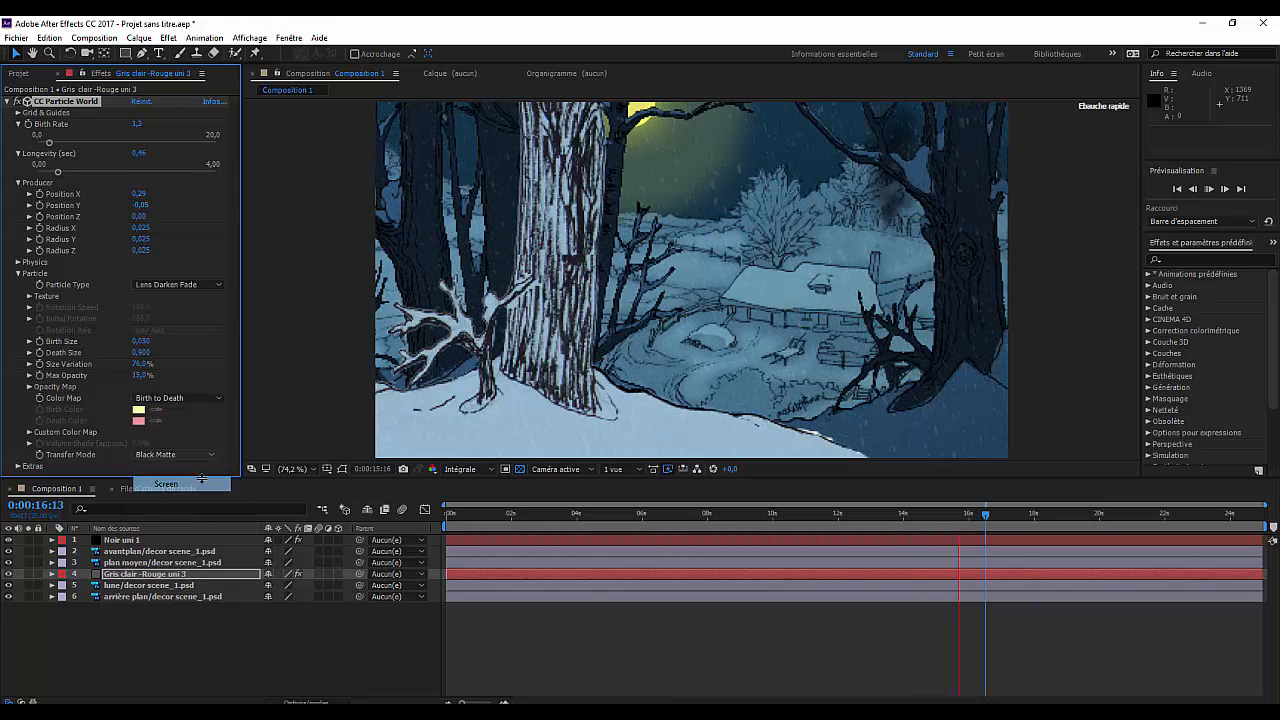